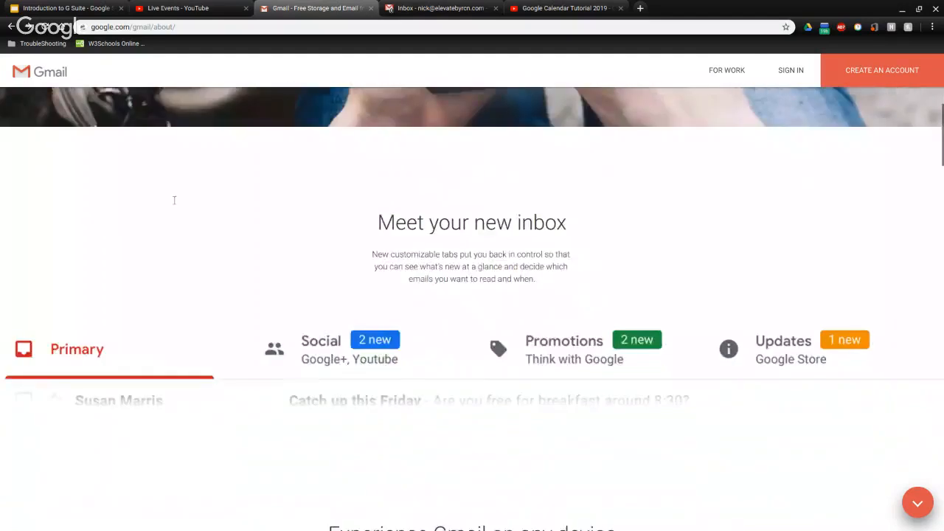
# Sign in to Gmail by picking your account on the Choose an account page
pyautogui.scroll(5, 175, 201)
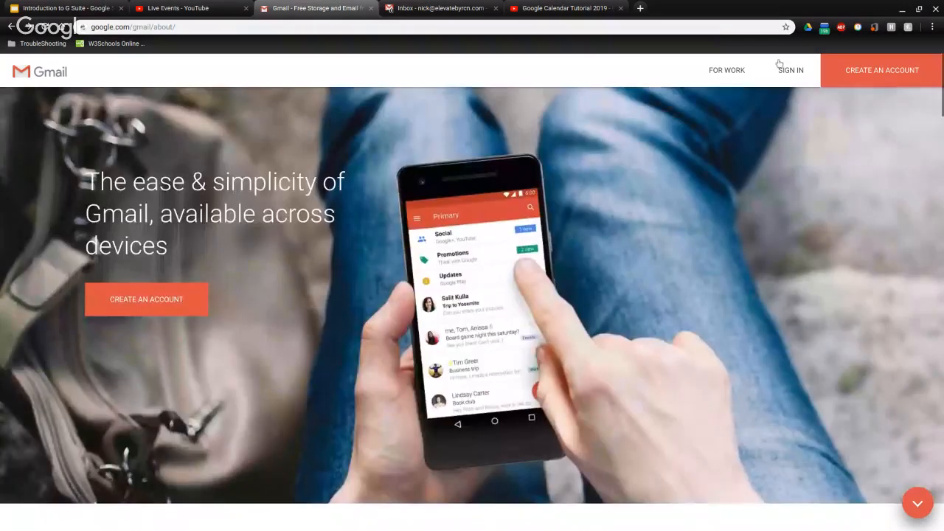
pyautogui.click(791, 77)
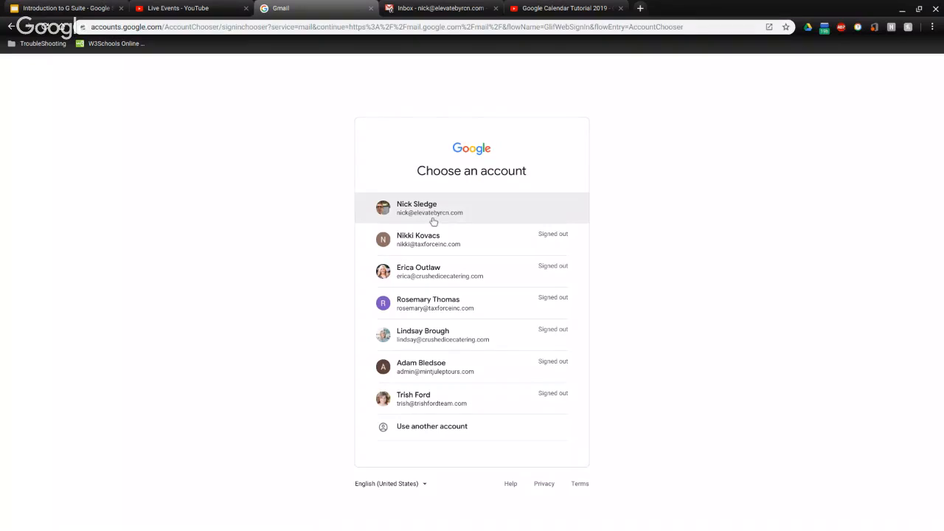
pyautogui.click(433, 209)
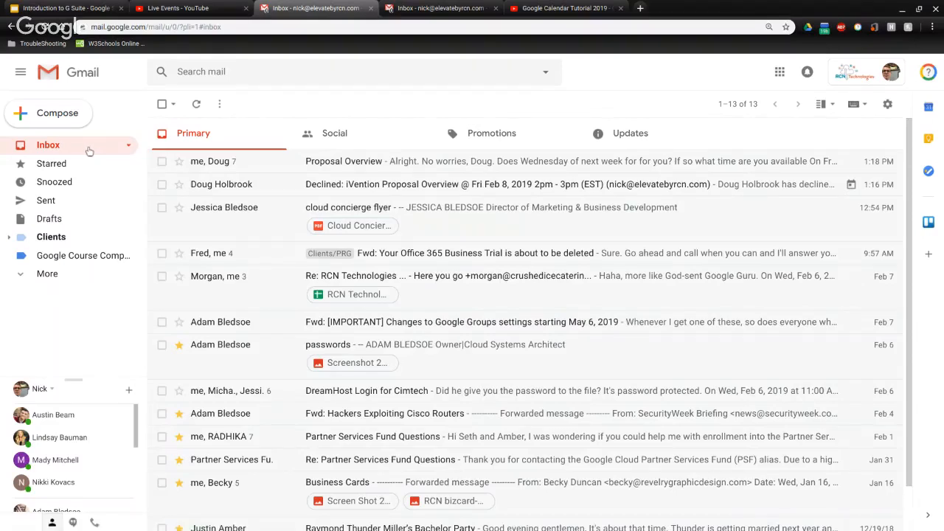
pyautogui.scroll(-1, 285, 214)
pyautogui.scroll(1, 285, 221)
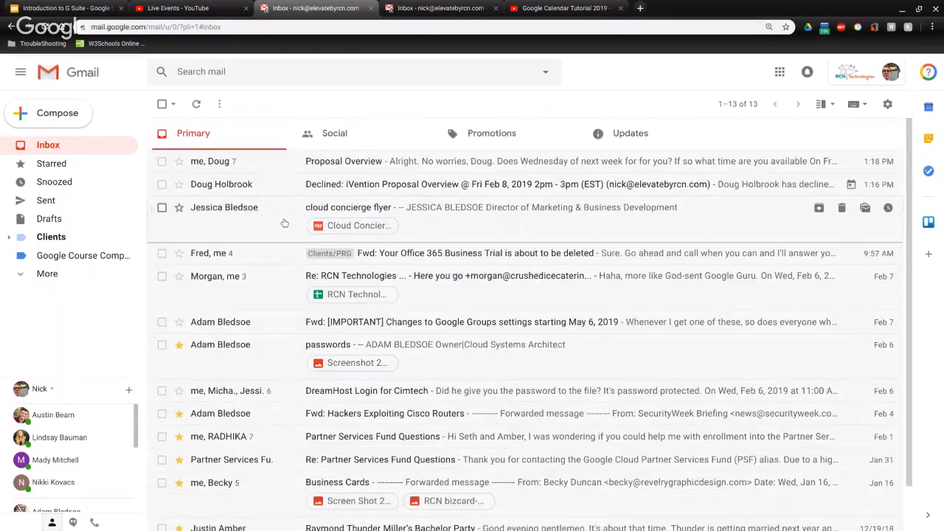
pyautogui.scroll(-1, 284, 221)
pyautogui.scroll(1, 284, 221)
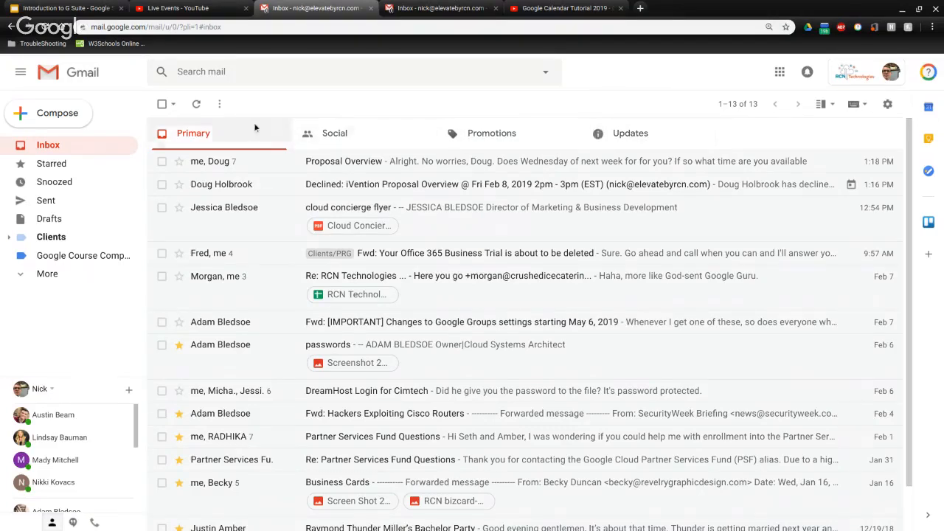
pyautogui.click(53, 149)
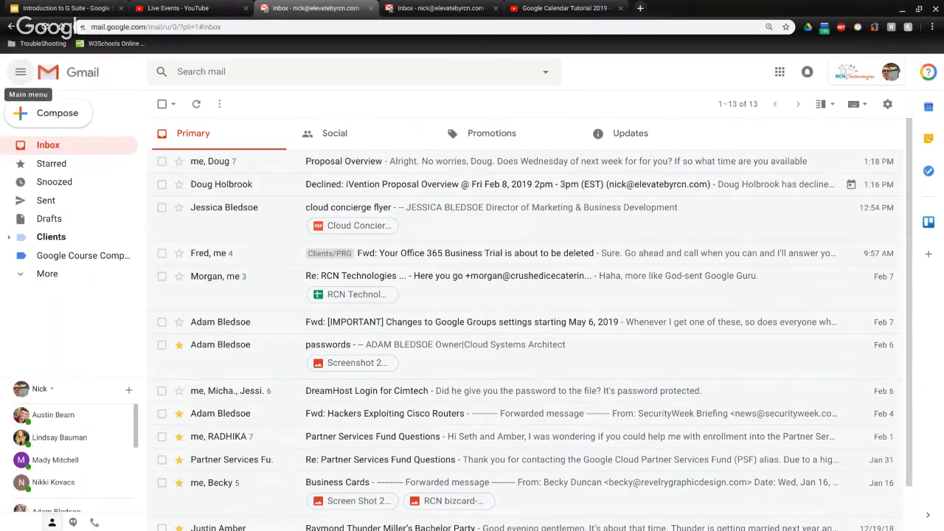
pyautogui.click(21, 76)
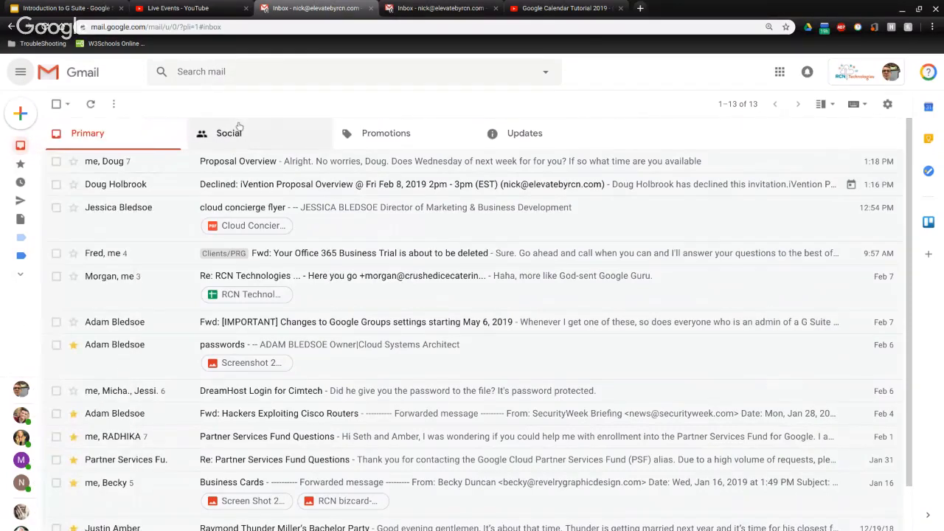
pyautogui.moveTo(47, 275)
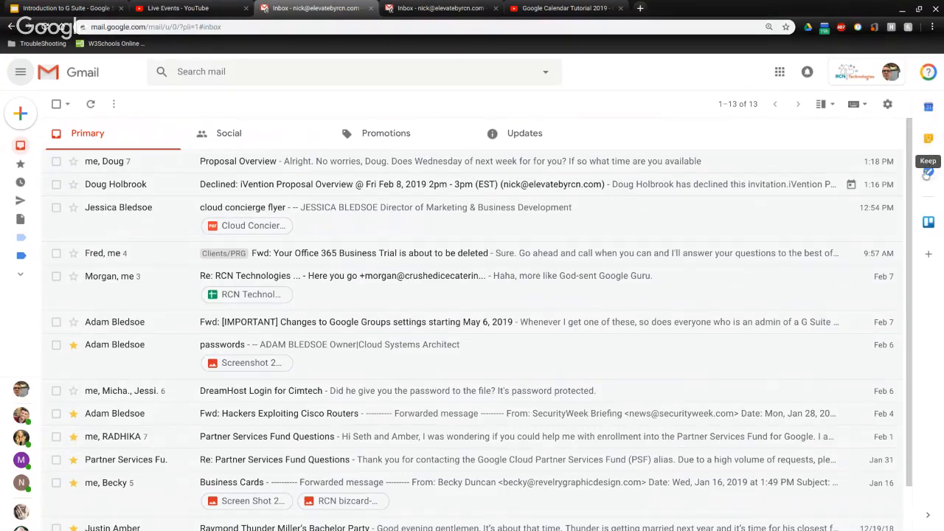
pyautogui.click(928, 172)
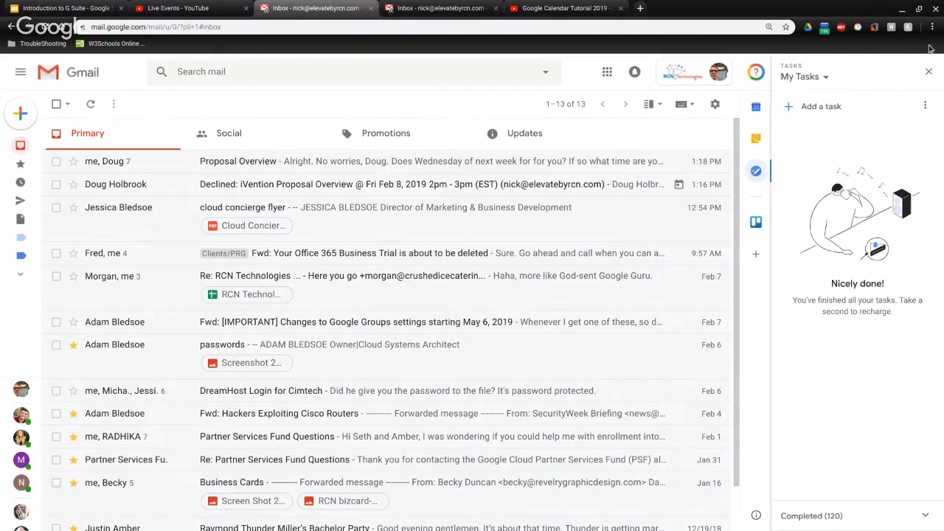
pyautogui.click(928, 71)
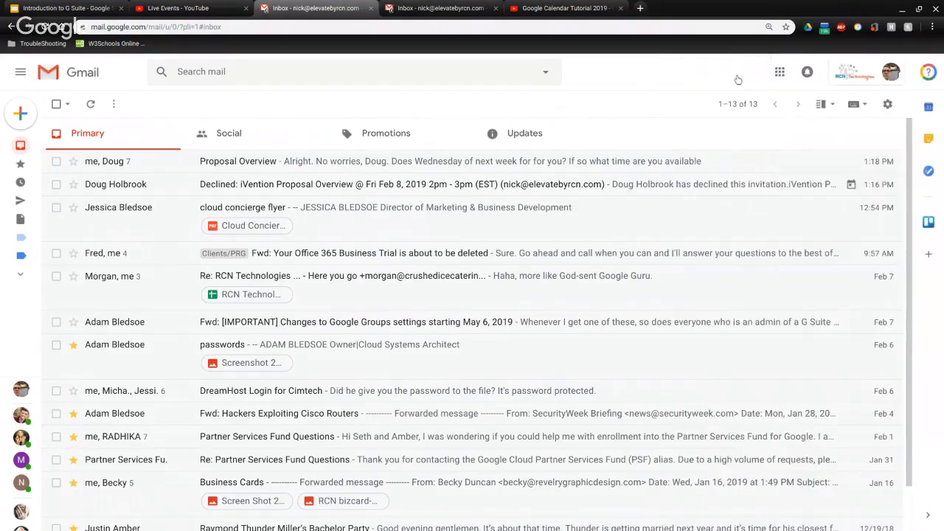
pyautogui.click(16, 69)
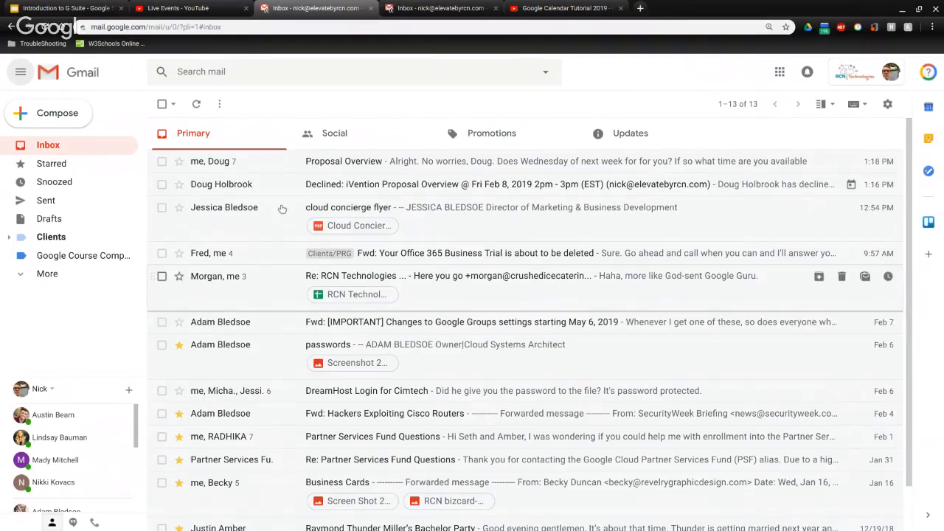
# Star the Proposal Overview email and view the Starred messages list
pyautogui.scroll(-1, 281, 208)
pyautogui.scroll(1, 281, 209)
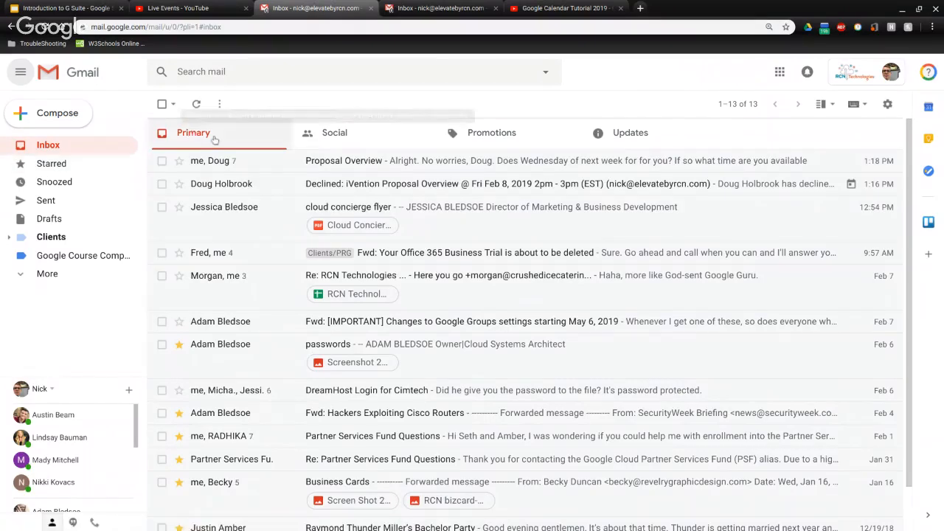
pyautogui.click(178, 162)
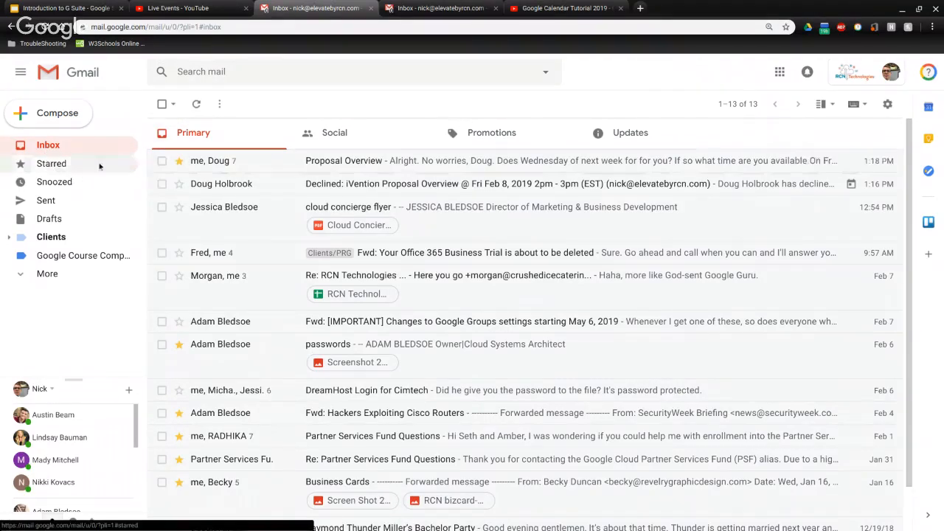
pyautogui.click(38, 164)
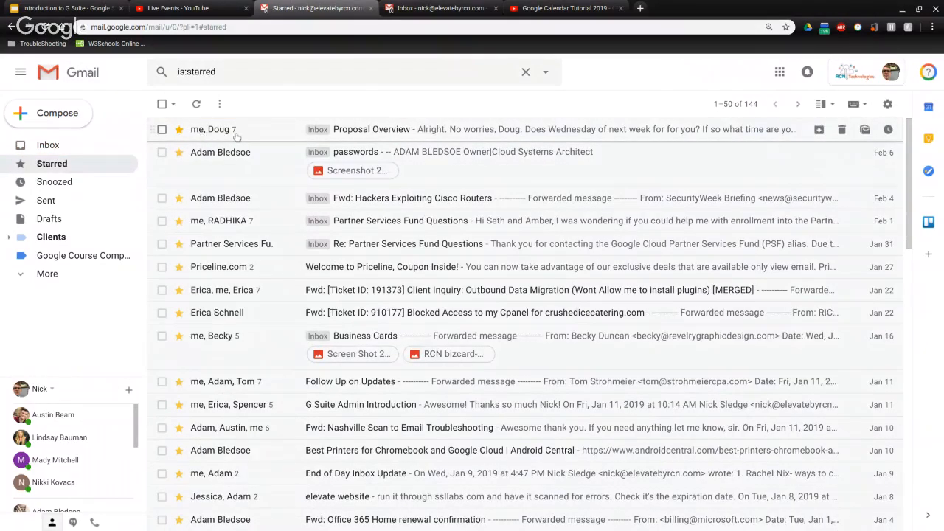
# Unstar Proposal Overview, look at Sent, then view the empty Drafts folder
pyautogui.click(182, 131)
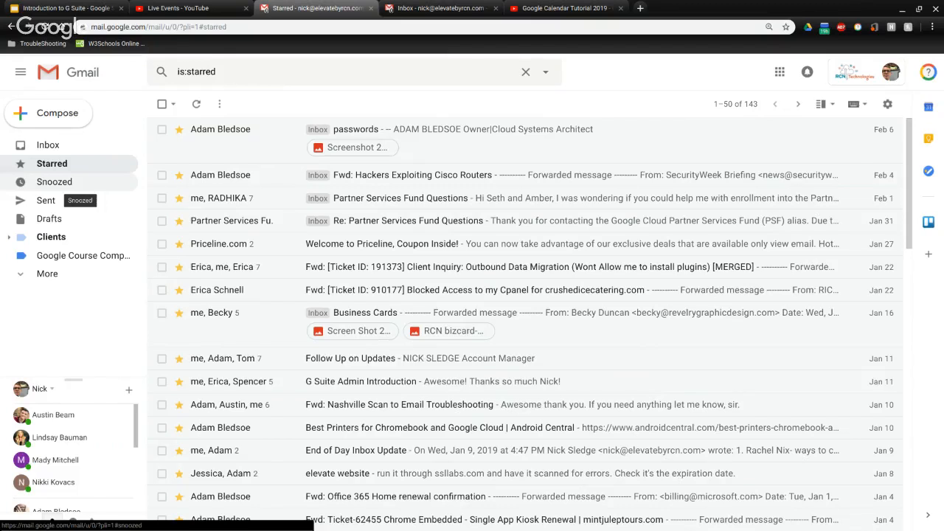
pyautogui.click(46, 200)
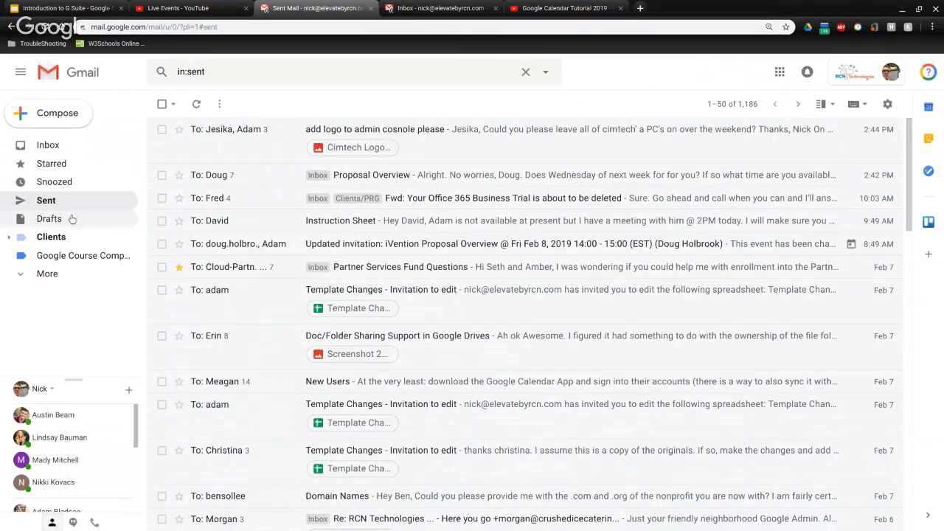
pyautogui.click(59, 219)
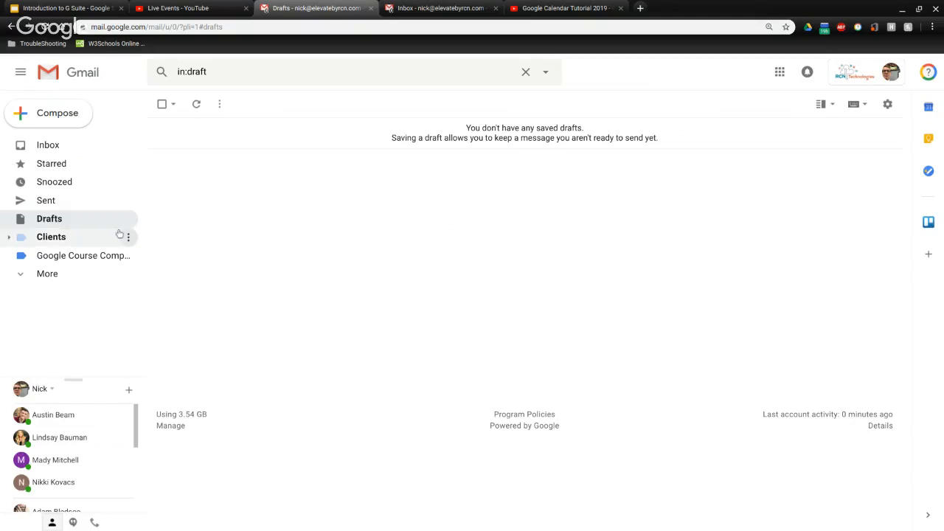
# Expand the extra mail folders and browse through All Mail
pyautogui.click(34, 275)
pyautogui.scroll(-2, 72, 227)
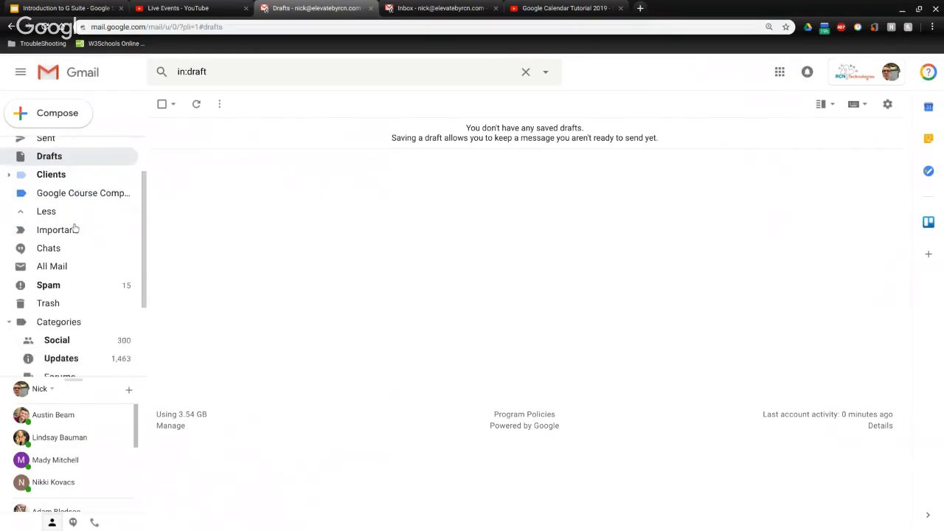
pyautogui.scroll(-2, 75, 229)
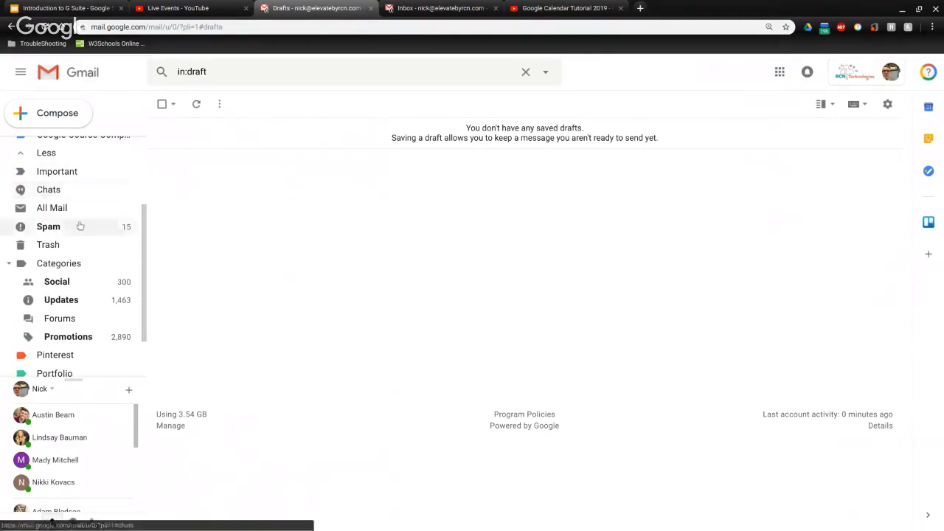
pyautogui.click(64, 212)
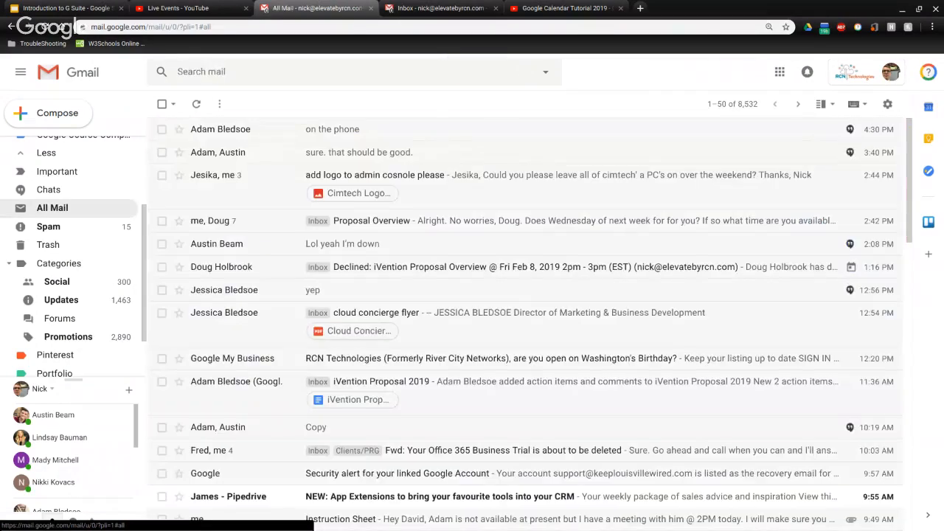
pyautogui.scroll(-2, 222, 207)
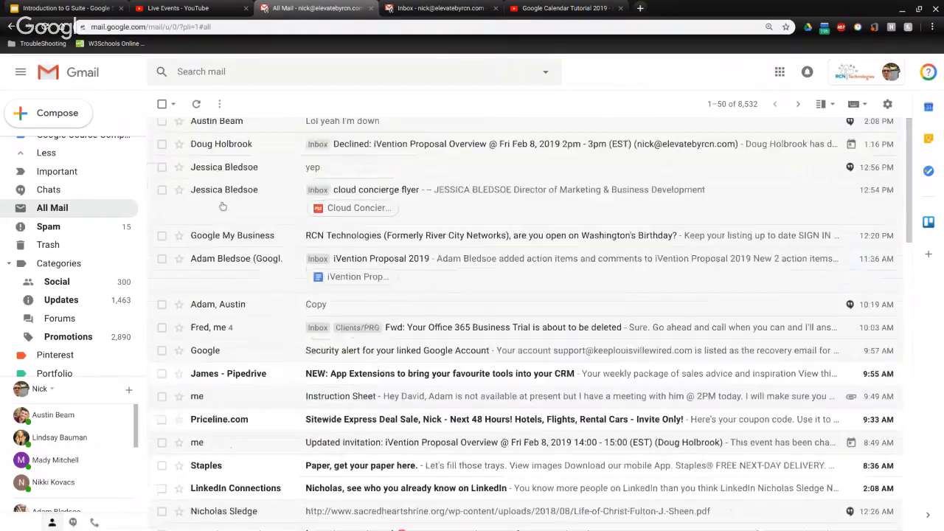
pyautogui.scroll(-4, 222, 207)
pyautogui.scroll(6, 378, 219)
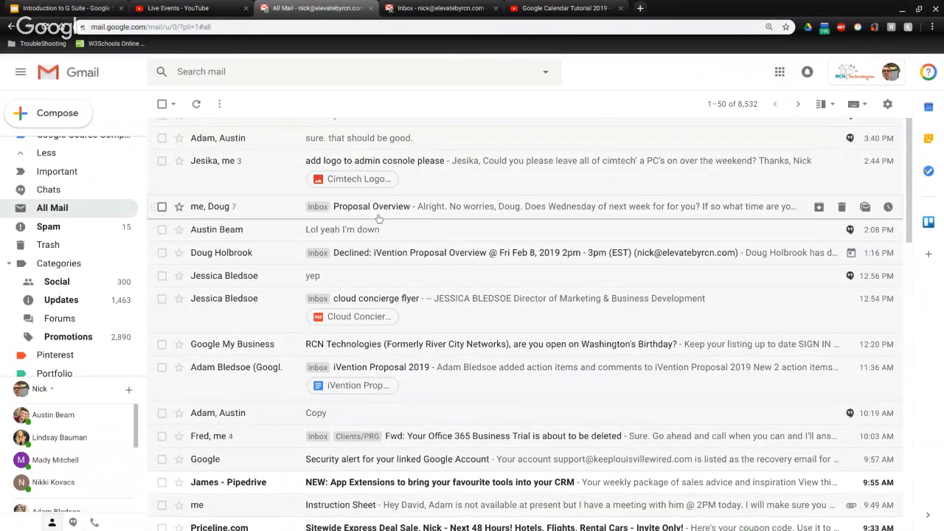
pyautogui.scroll(-5, 378, 219)
pyautogui.scroll(5, 219, 219)
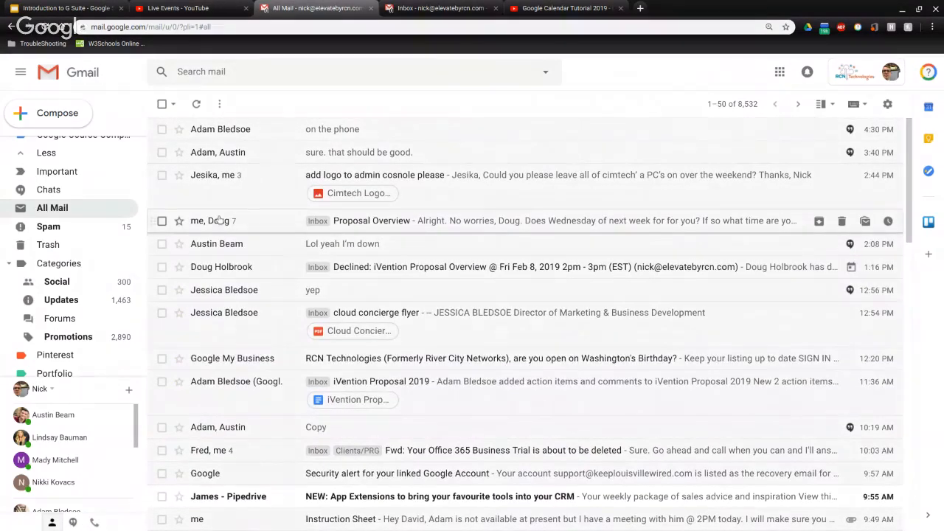
pyautogui.scroll(-1, 244, 219)
pyautogui.scroll(-4, 268, 216)
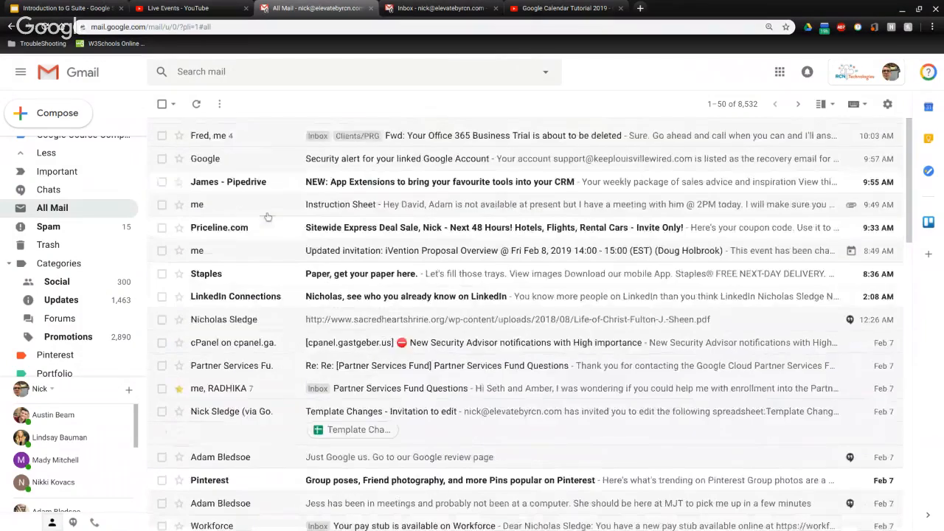
pyautogui.scroll(-10, 268, 216)
pyautogui.scroll(-3, 267, 216)
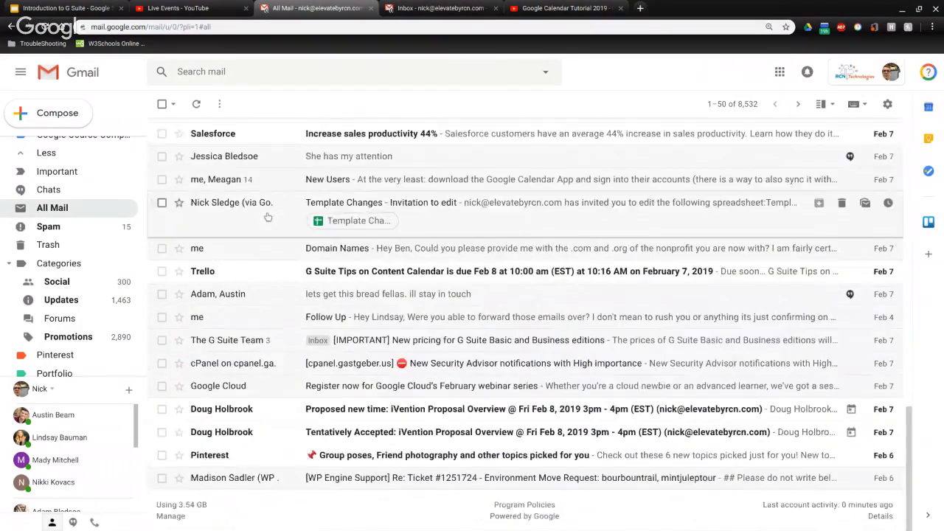
pyautogui.scroll(15, 268, 216)
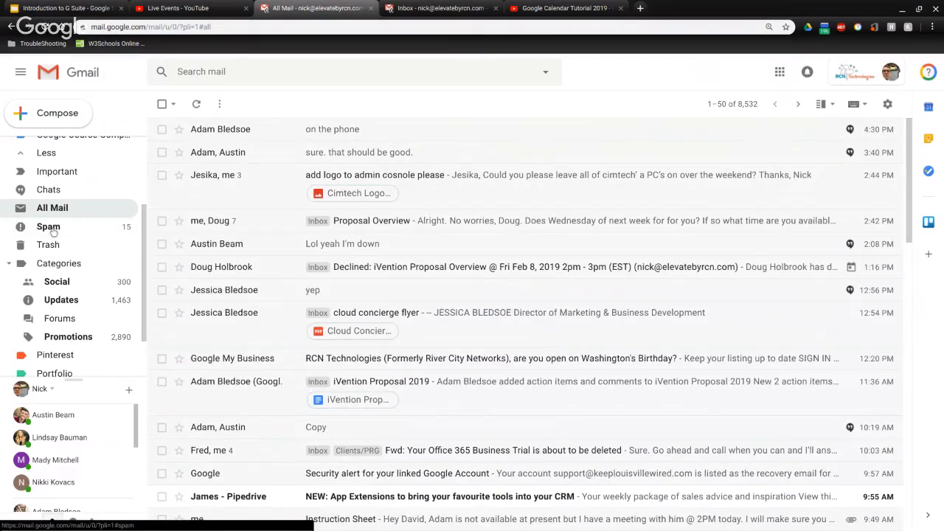
# Browse the Spam folder's 51 messages, then return to the Inbox
pyautogui.click(49, 227)
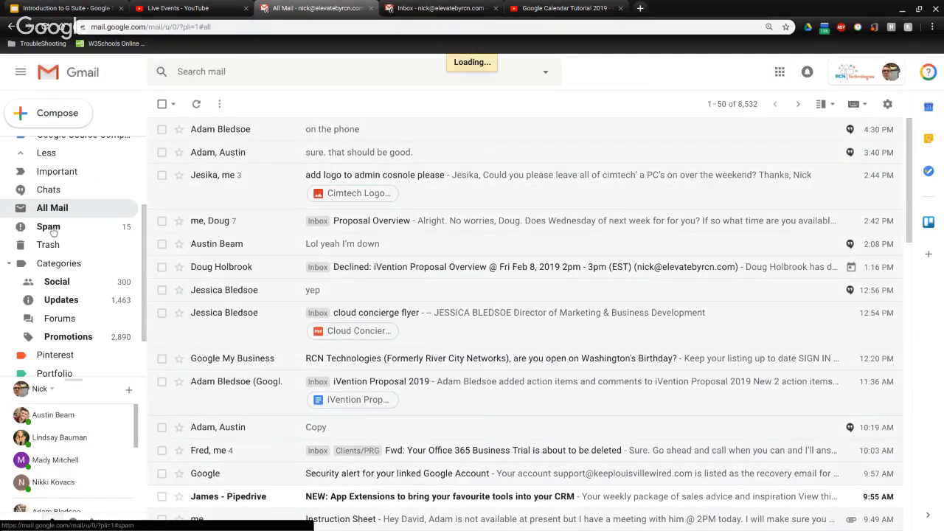
pyautogui.scroll(-5, 265, 221)
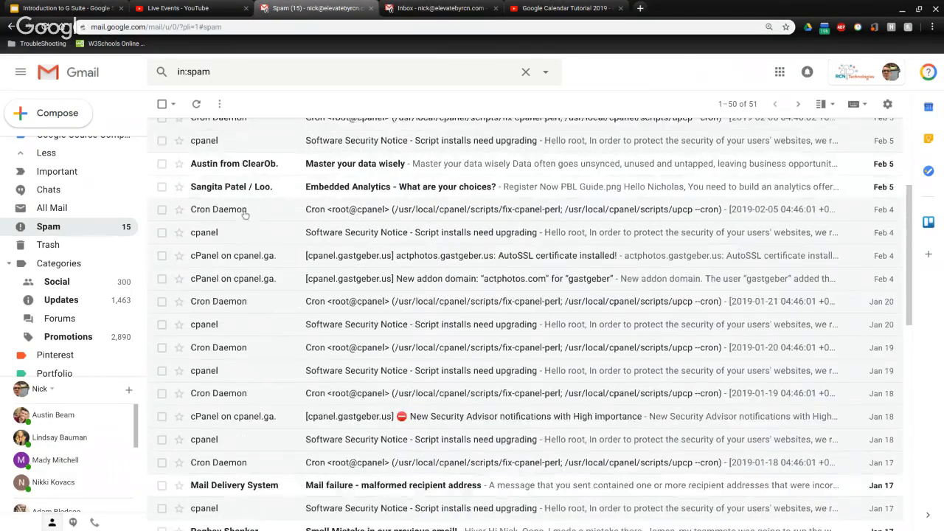
pyautogui.scroll(-3, 293, 242)
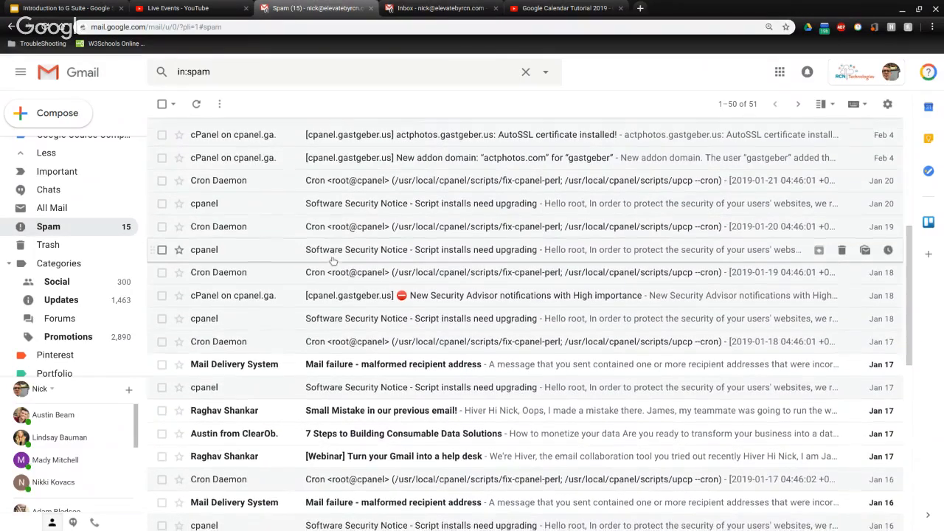
pyautogui.scroll(-1, 332, 259)
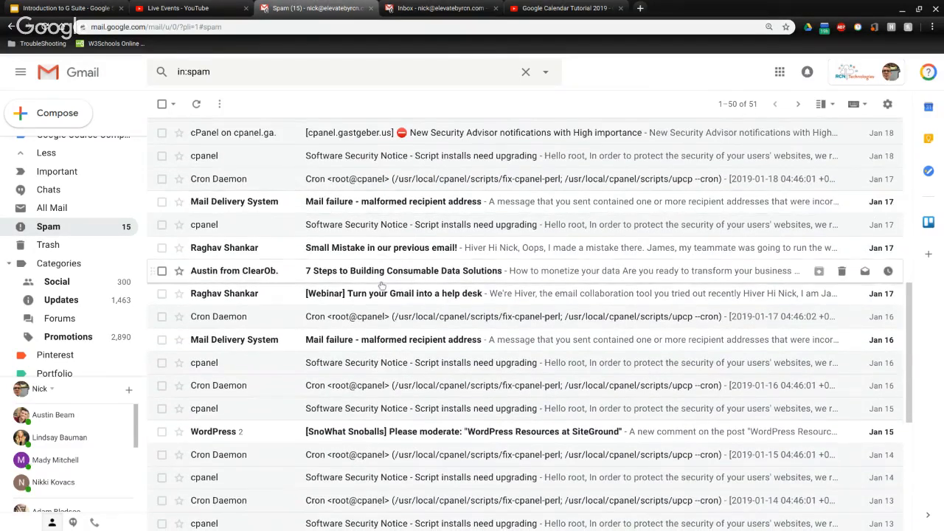
pyautogui.scroll(5, 382, 286)
pyautogui.scroll(2, 382, 286)
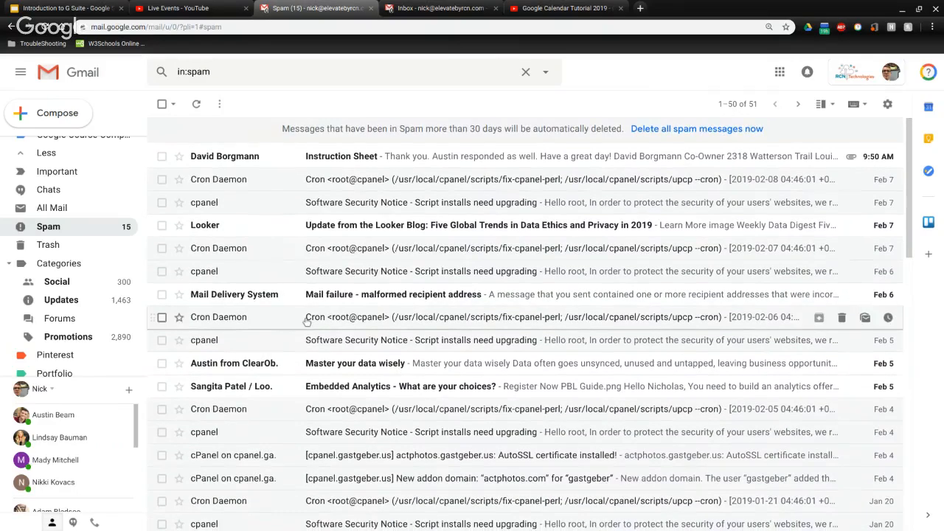
pyautogui.scroll(-3, 306, 321)
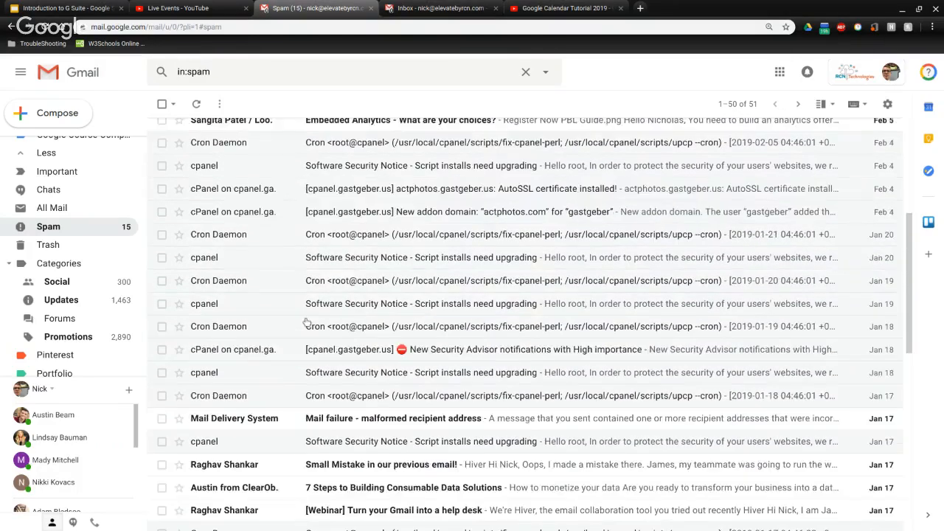
pyautogui.scroll(3, 306, 321)
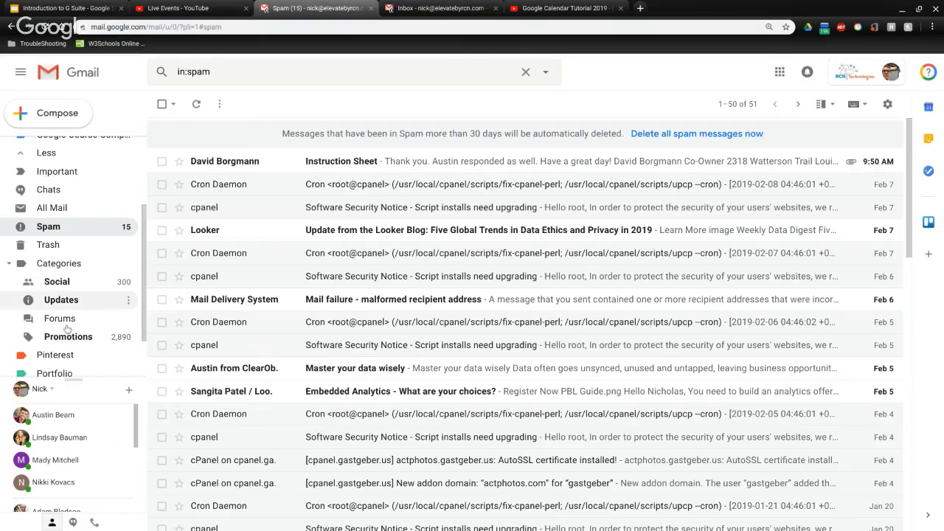
pyautogui.scroll(3, 66, 324)
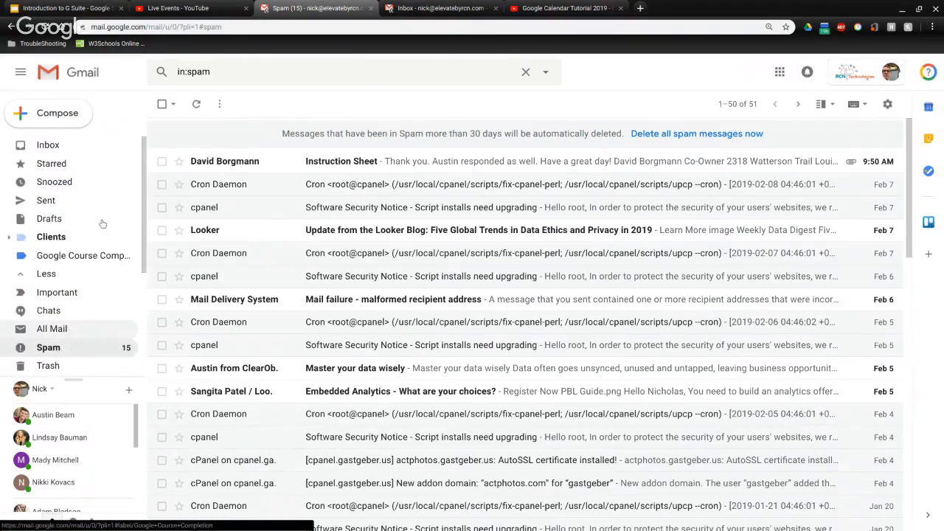
pyautogui.click(57, 145)
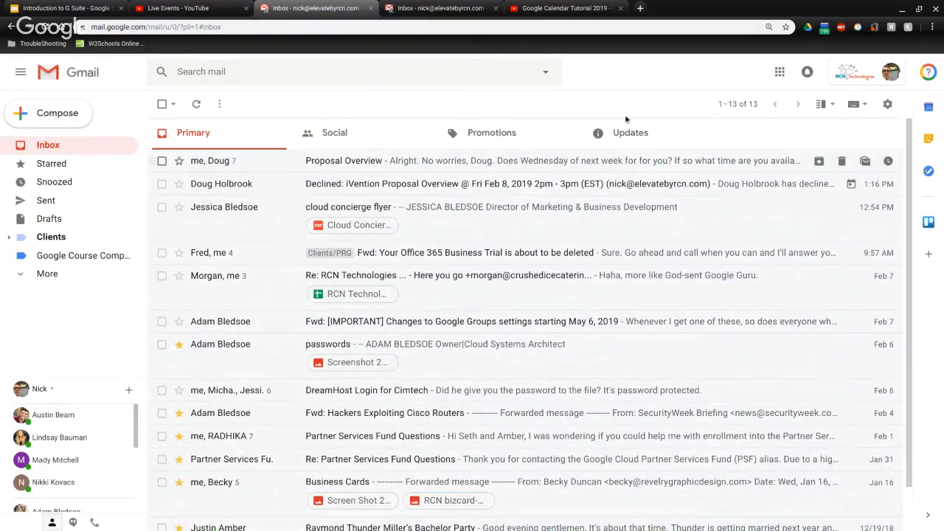
pyautogui.click(889, 106)
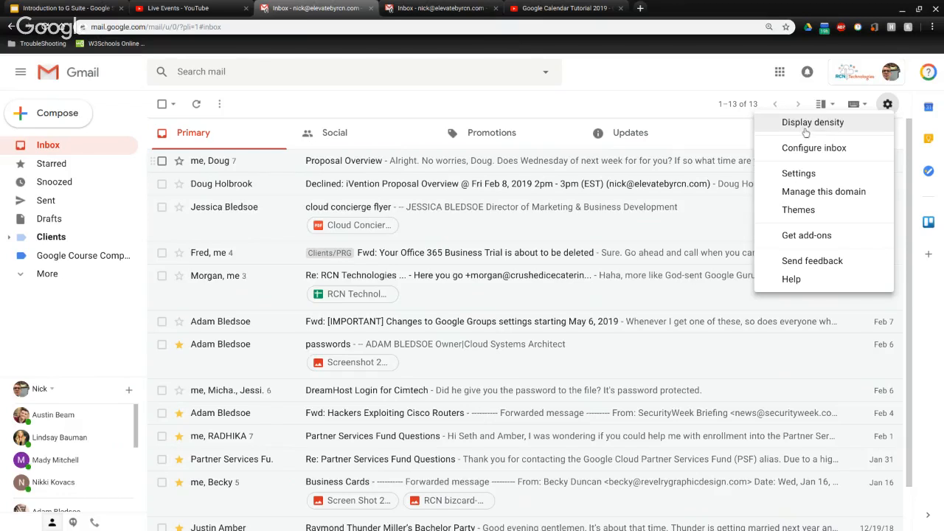
pyautogui.click(534, 105)
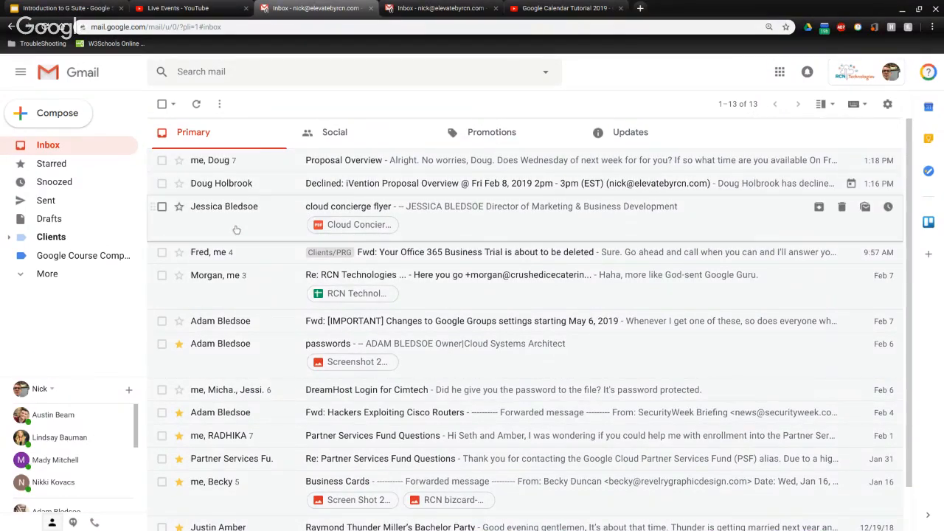
pyautogui.moveTo(213, 214)
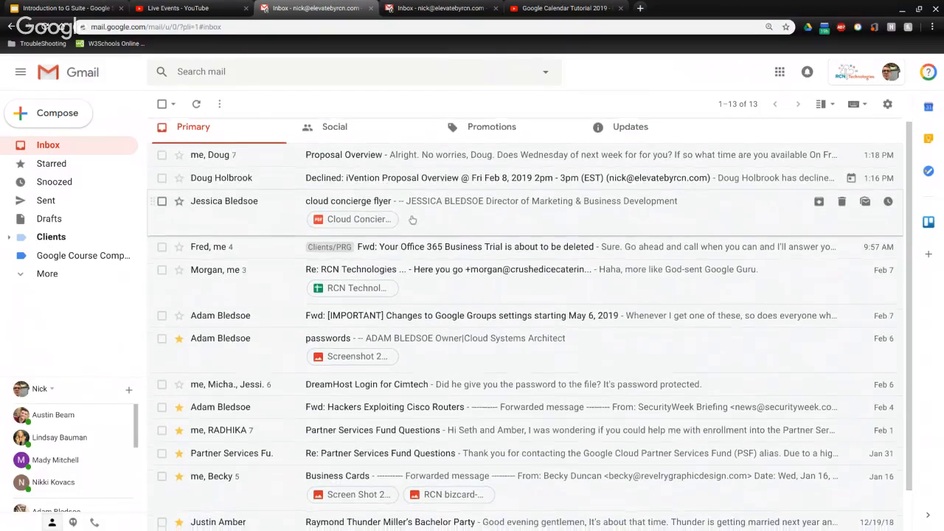
pyautogui.scroll(-2, 413, 219)
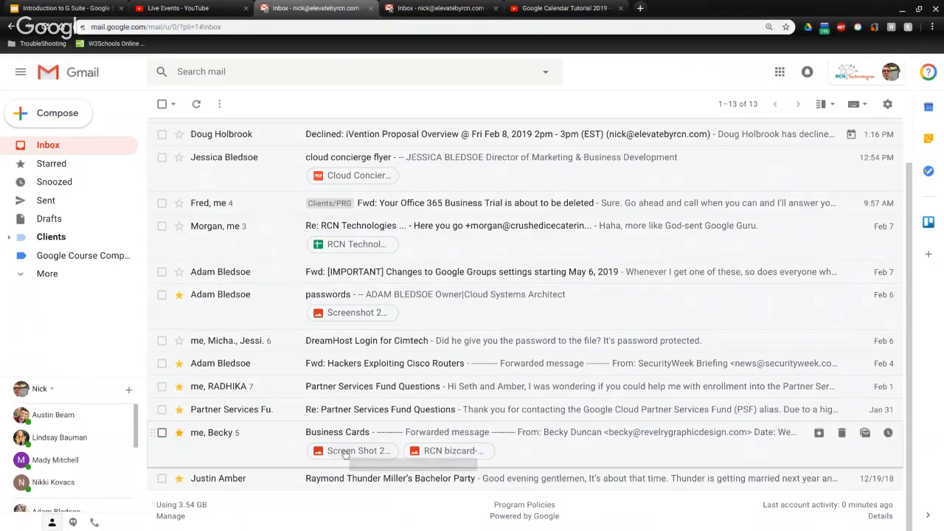
pyautogui.click(434, 453)
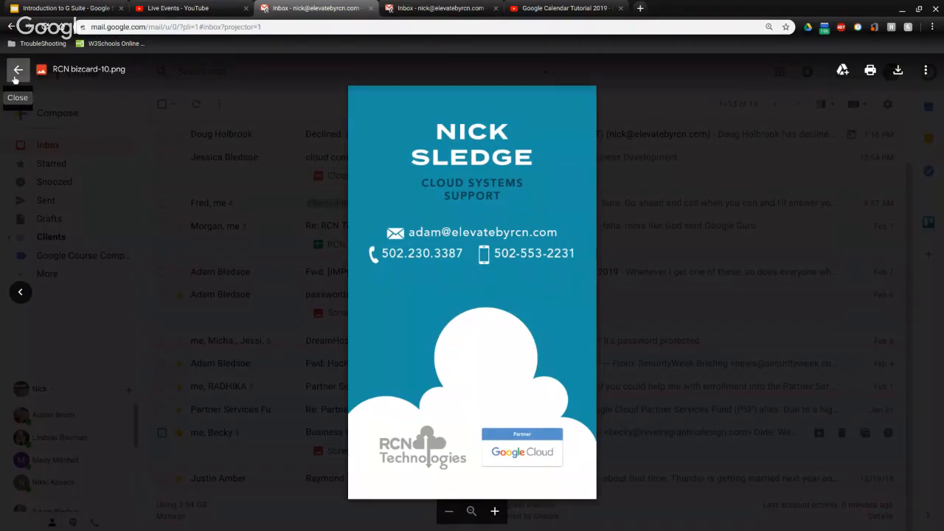
pyautogui.click(17, 71)
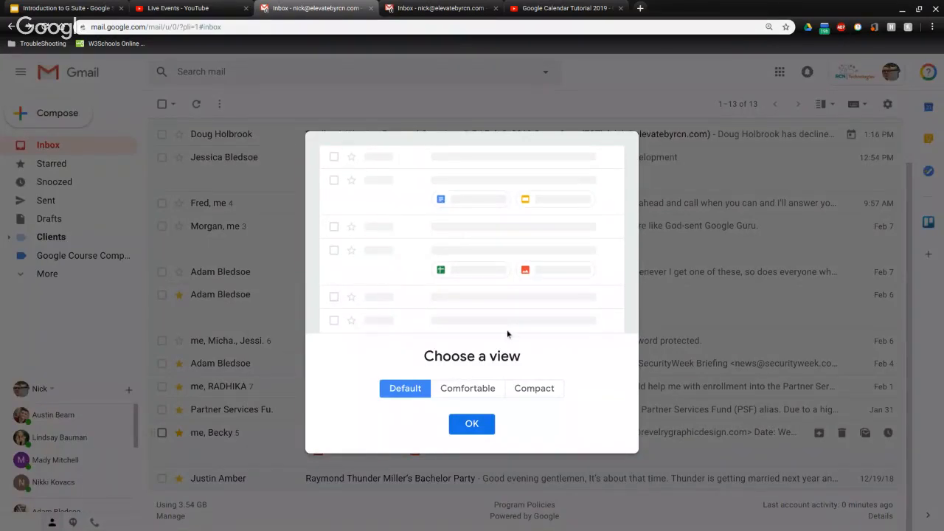
pyautogui.click(477, 386)
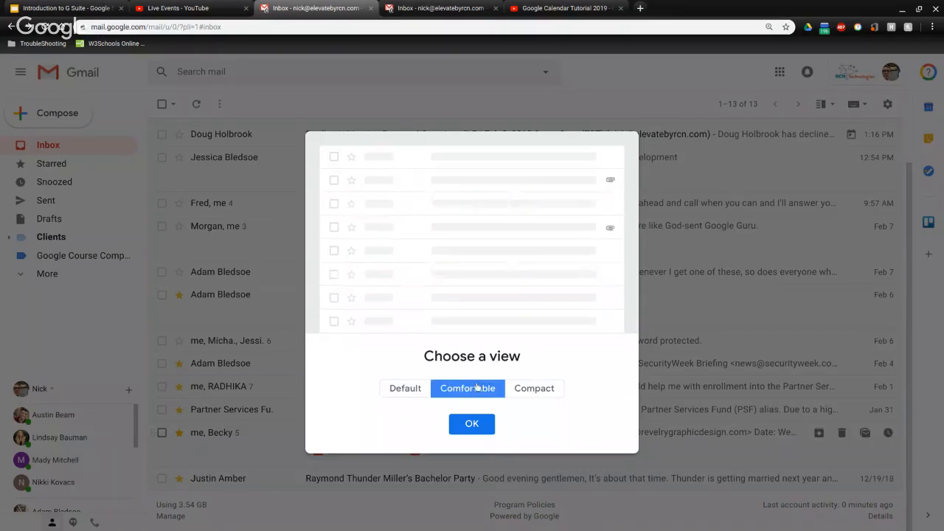
pyautogui.click(474, 434)
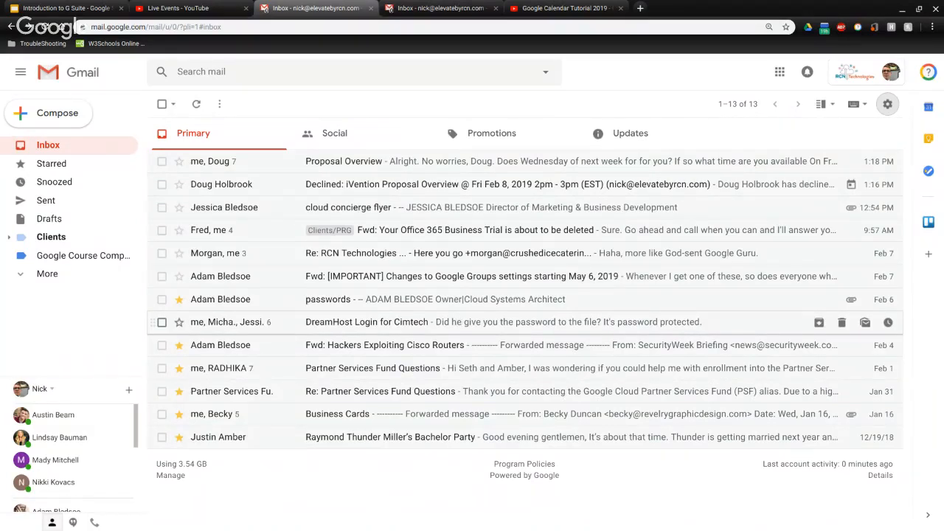
pyautogui.click(885, 104)
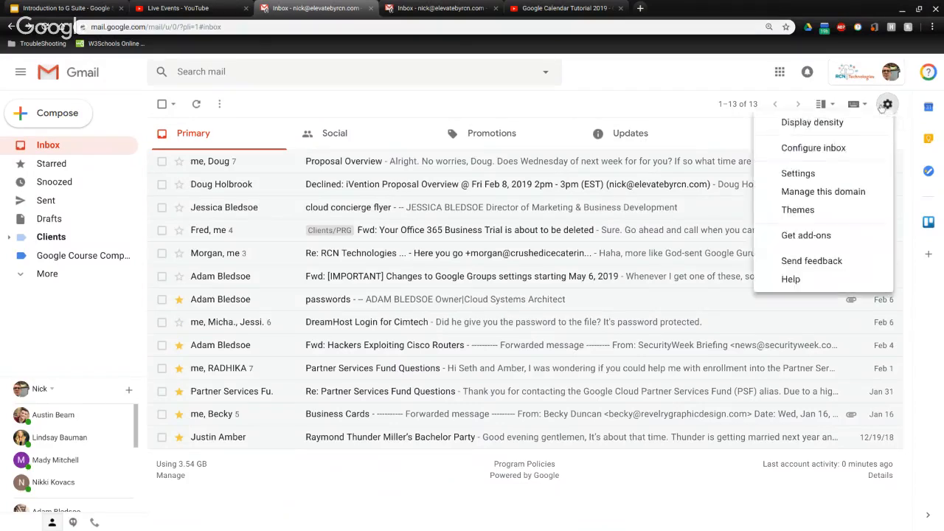
pyautogui.click(848, 123)
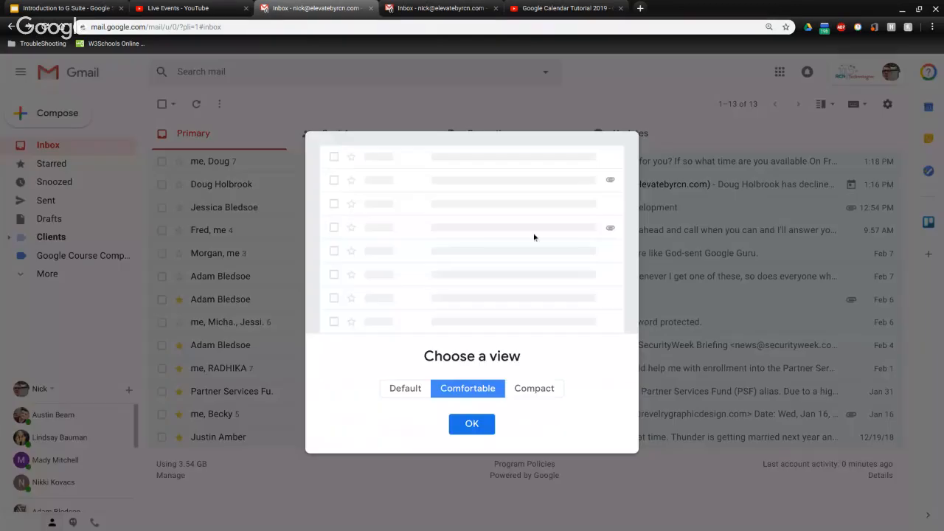
pyautogui.click(531, 393)
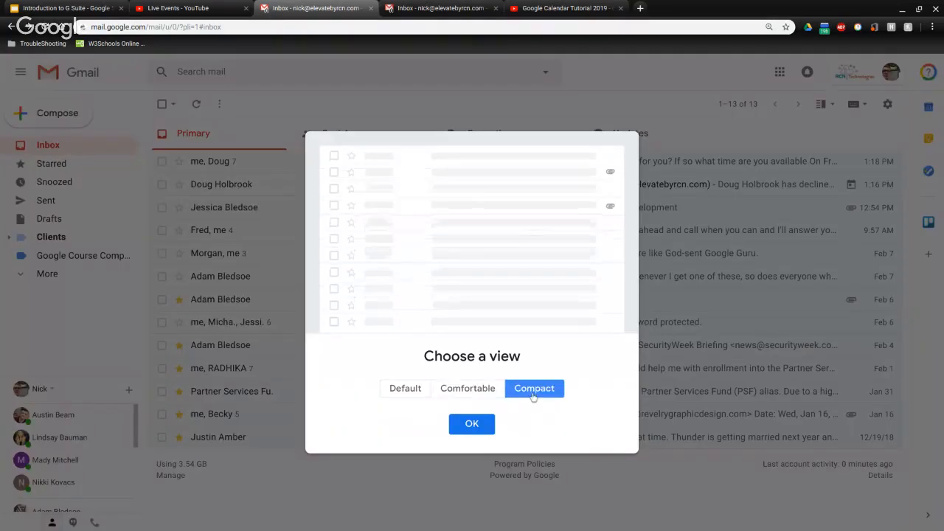
pyautogui.click(472, 424)
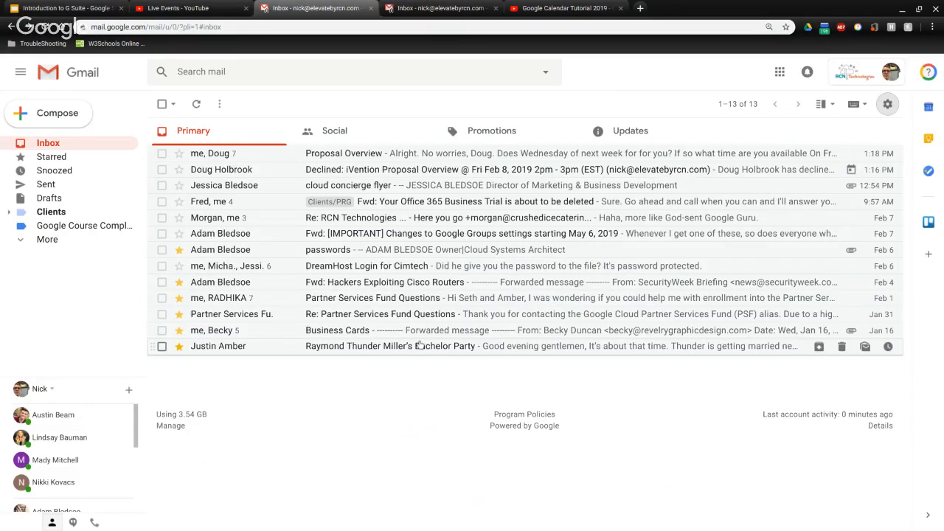
pyautogui.click(888, 104)
pyautogui.click(808, 63)
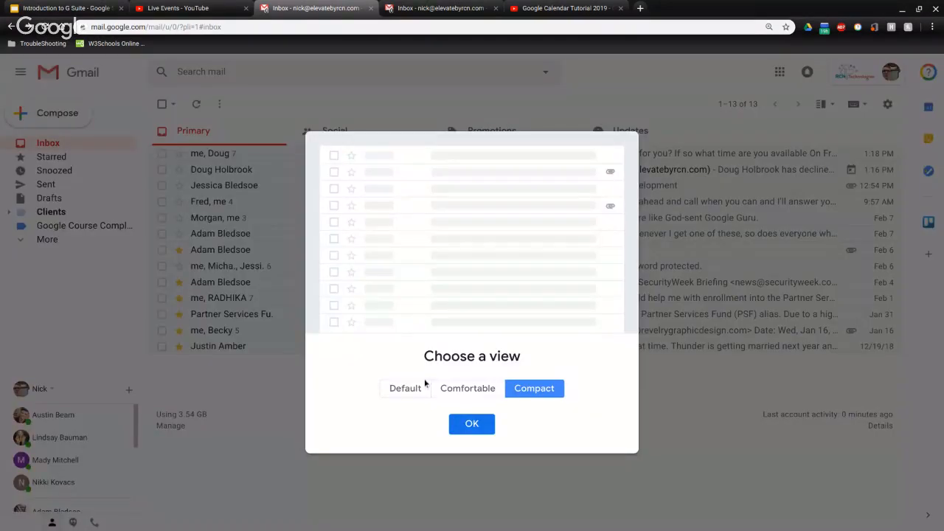
pyautogui.click(424, 387)
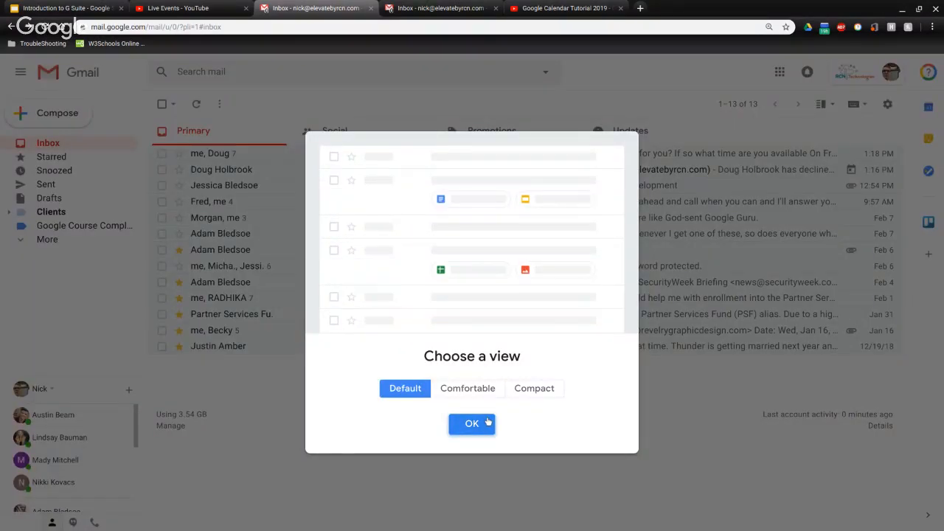
pyautogui.click(472, 423)
pyautogui.click(887, 104)
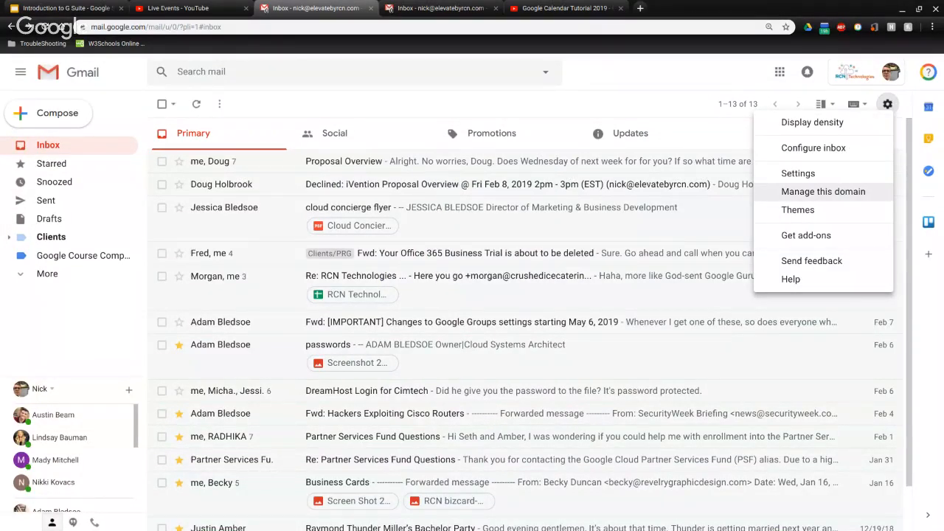
# Apply the Lake Tahoe photo theme to Gmail
pyautogui.click(826, 210)
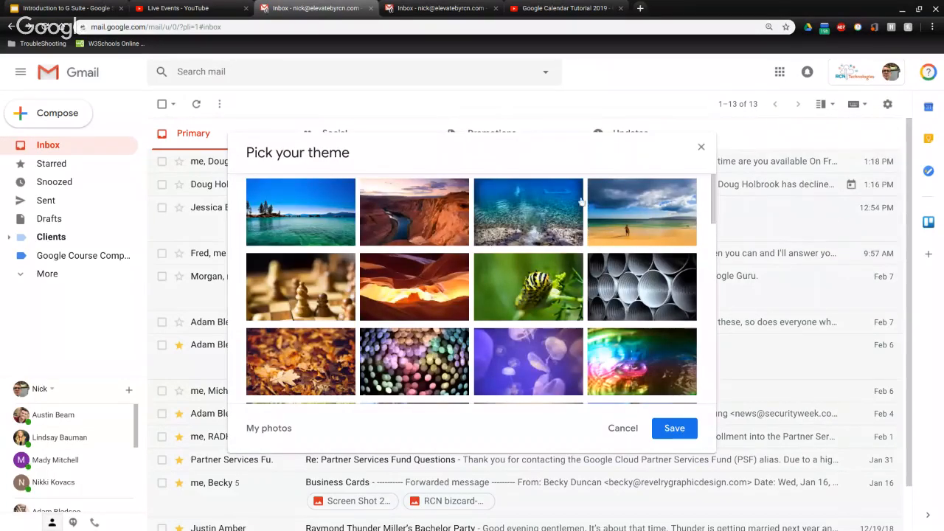
pyautogui.scroll(-2, 514, 247)
pyautogui.scroll(-6, 513, 246)
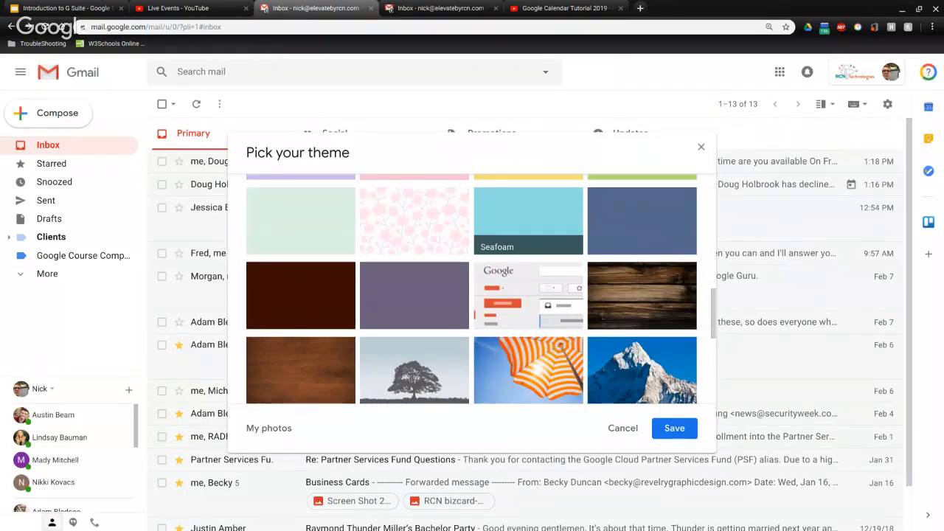
pyautogui.scroll(-5, 514, 246)
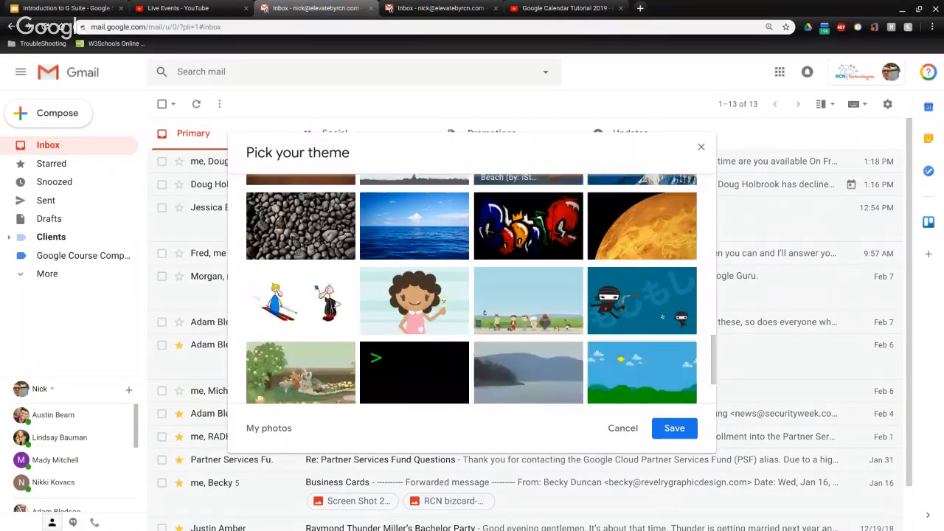
pyautogui.scroll(10, 443, 311)
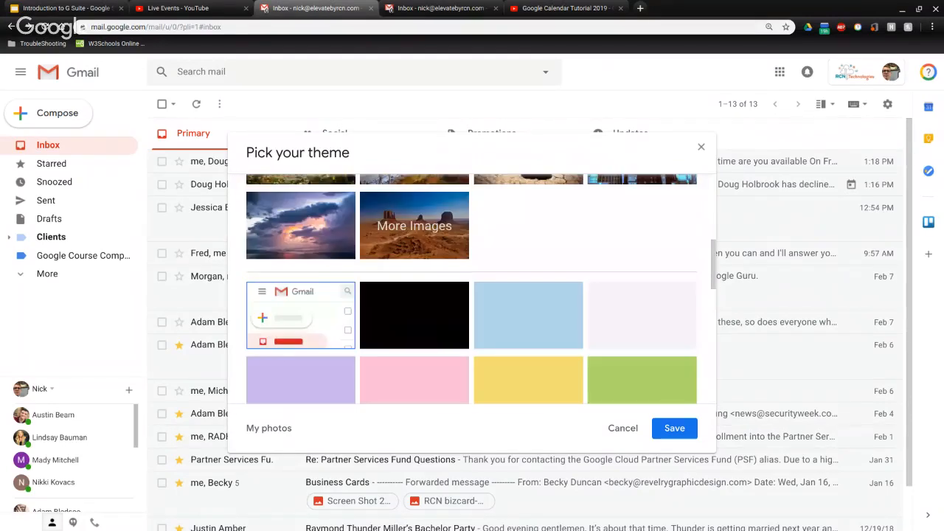
pyautogui.scroll(2, 579, 269)
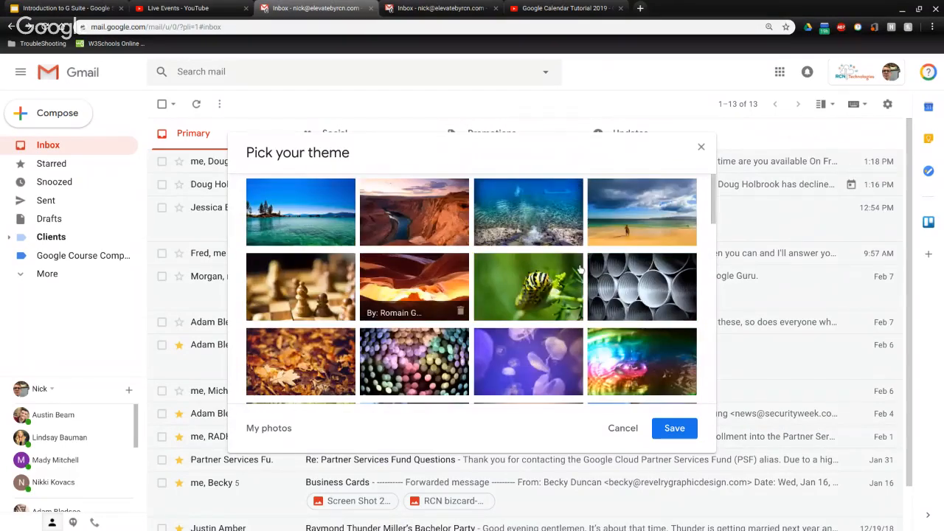
pyautogui.scroll(-1, 497, 204)
pyautogui.scroll(1, 413, 206)
pyautogui.click(348, 203)
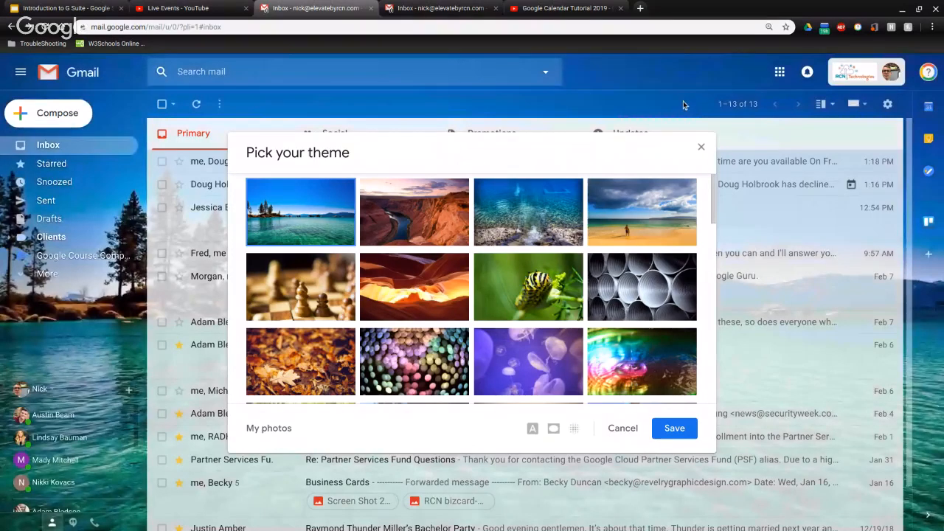
pyautogui.click(674, 428)
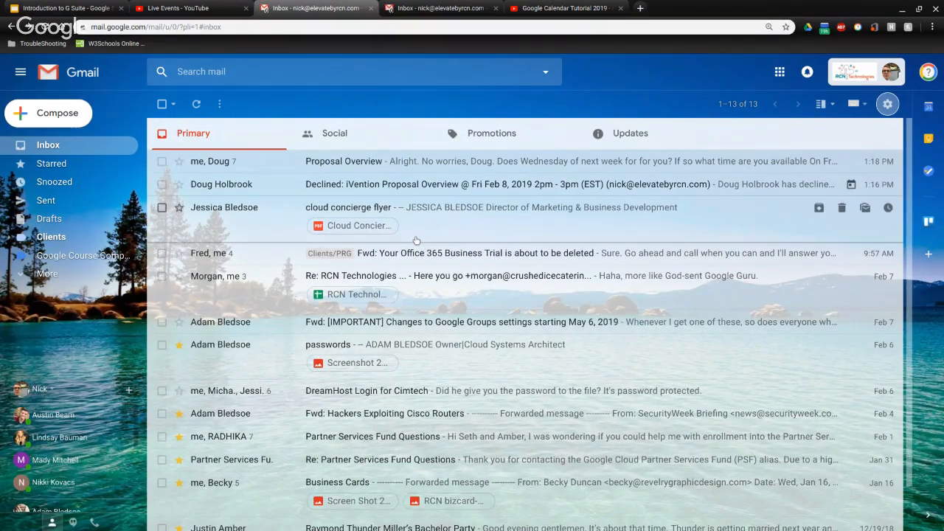
# Revert Gmail's theme to the plain Default look
pyautogui.click(888, 104)
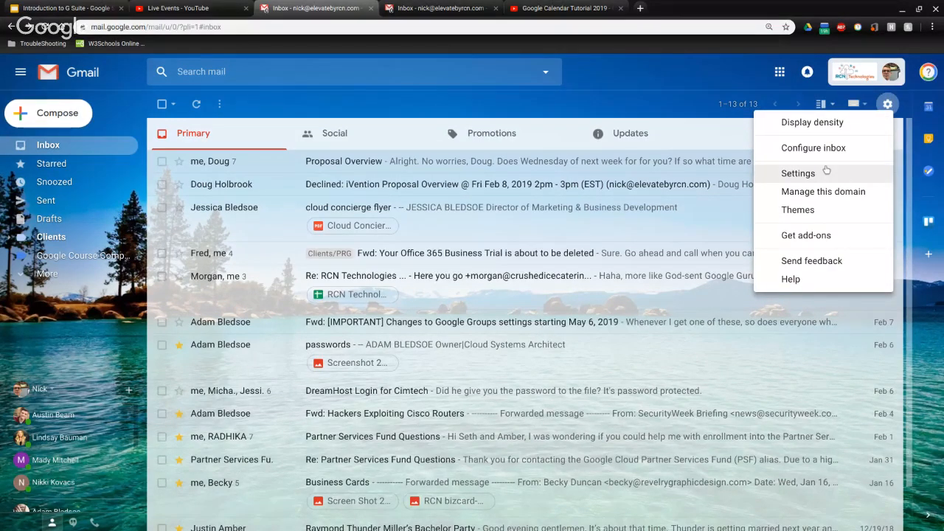
pyautogui.click(798, 211)
pyautogui.scroll(-10, 382, 219)
pyautogui.scroll(10, 381, 219)
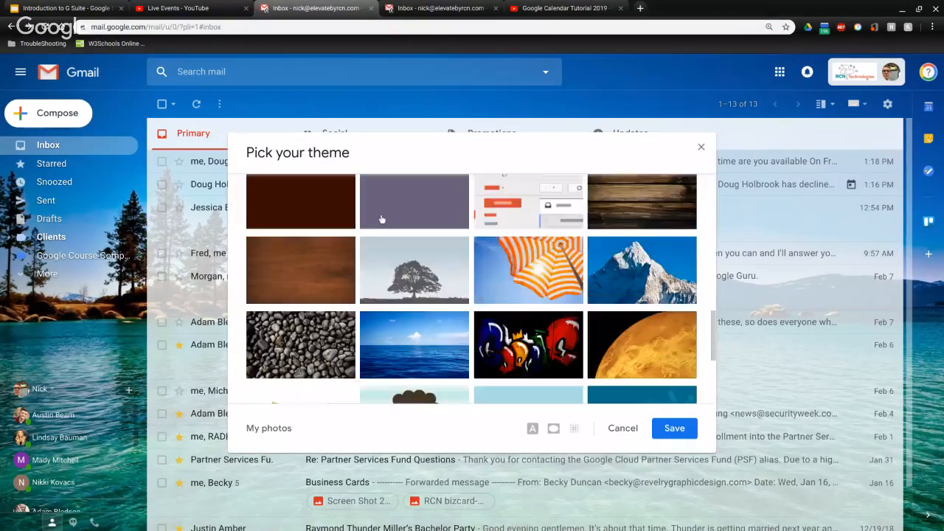
pyautogui.scroll(1, 338, 212)
pyautogui.click(339, 211)
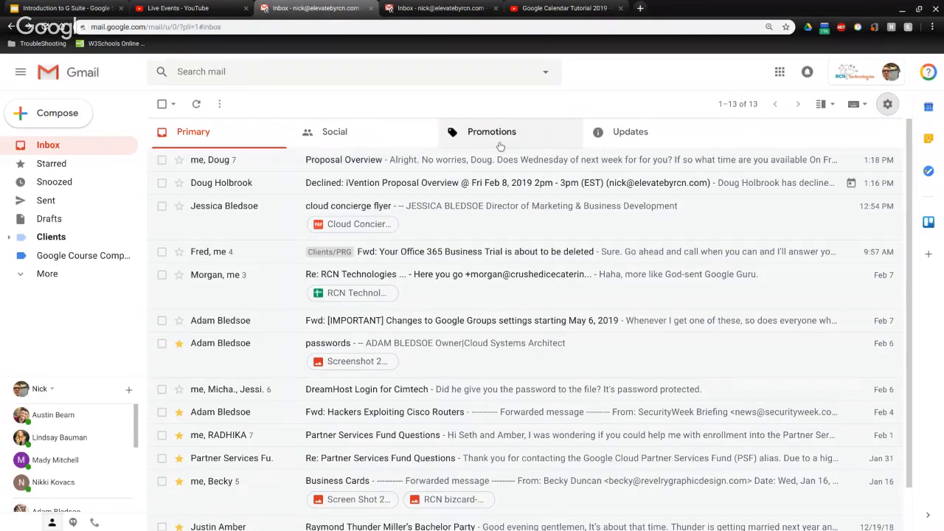
pyautogui.click(74, 151)
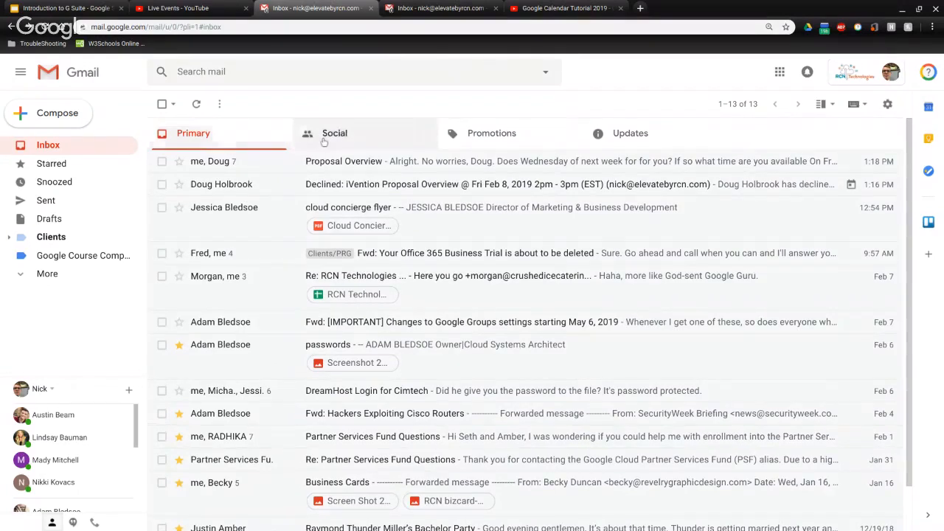
pyautogui.click(337, 142)
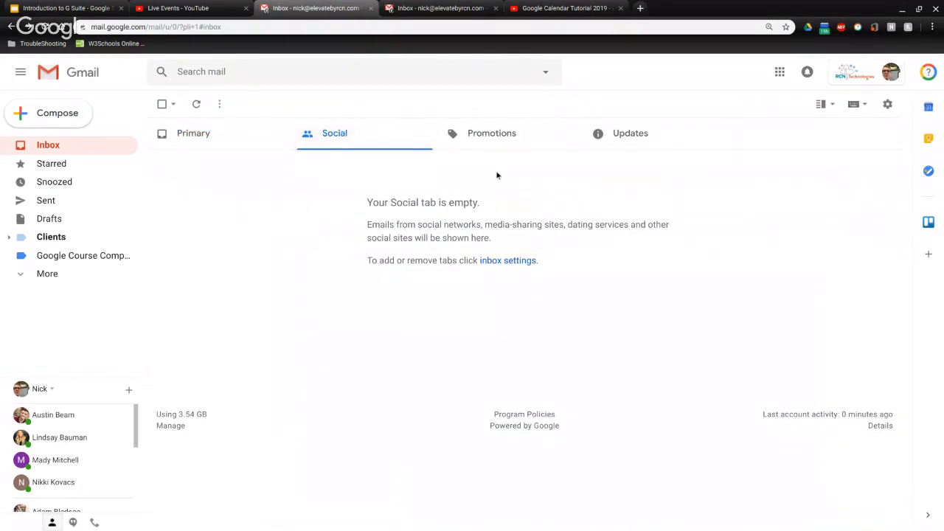
pyautogui.click(505, 150)
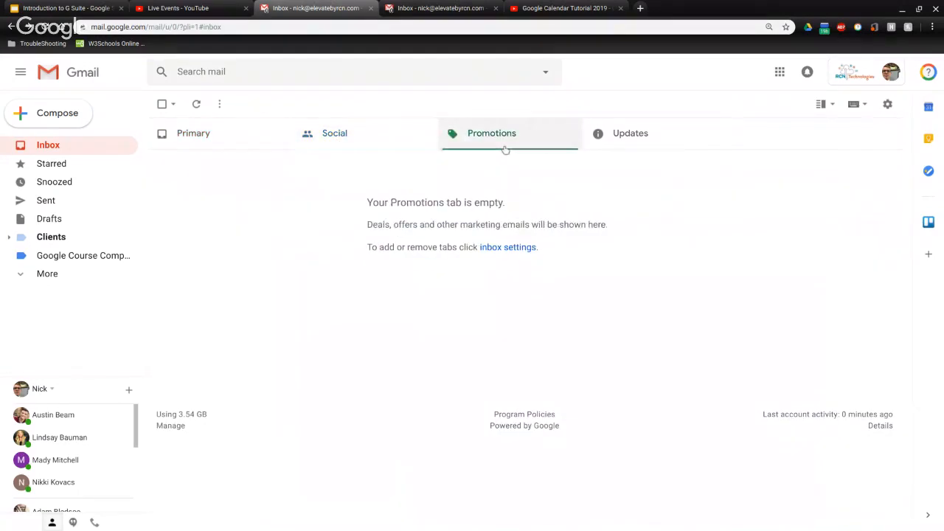
pyautogui.click(628, 137)
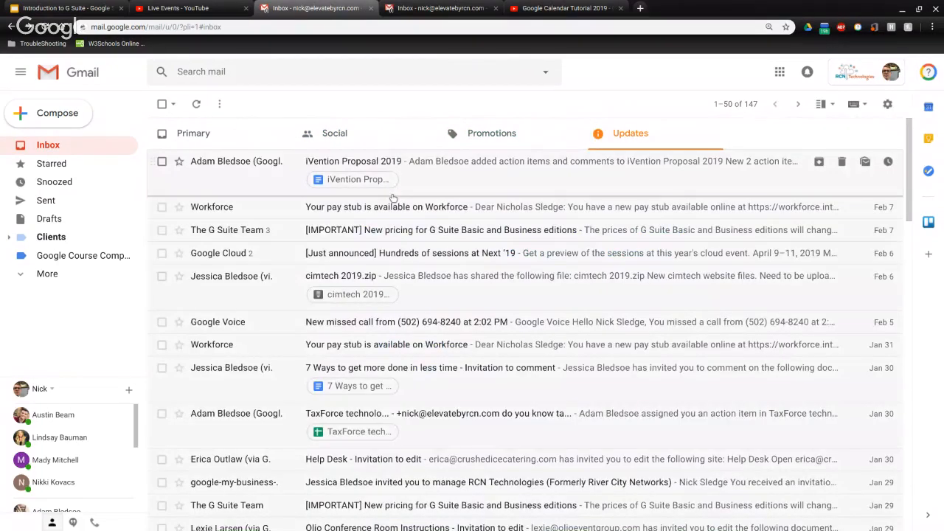
pyautogui.scroll(-10, 304, 408)
pyautogui.scroll(10, 305, 408)
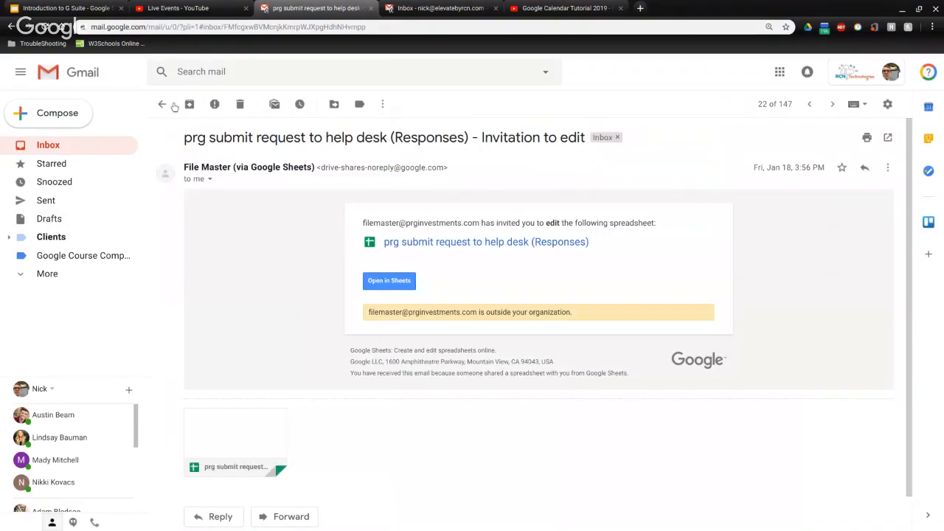
pyautogui.click(164, 104)
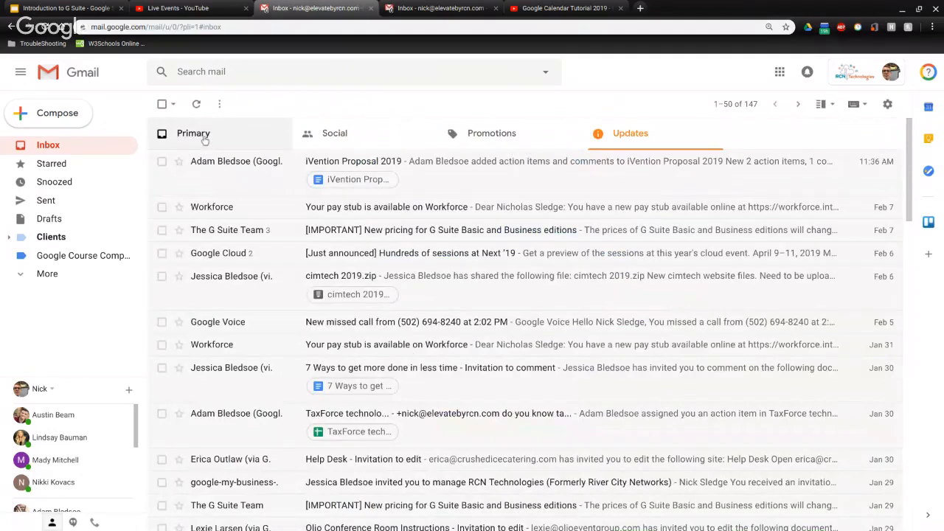
pyautogui.click(205, 138)
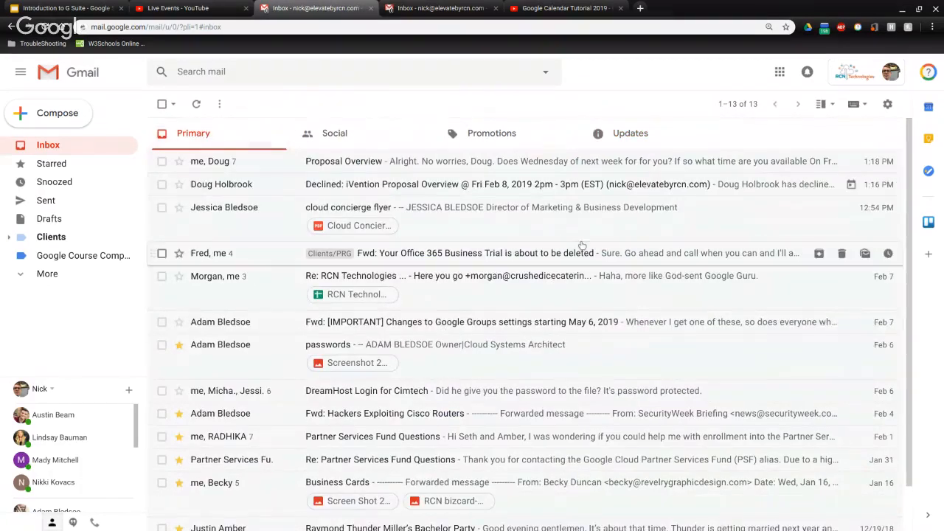
pyautogui.click(334, 148)
pyautogui.click(487, 144)
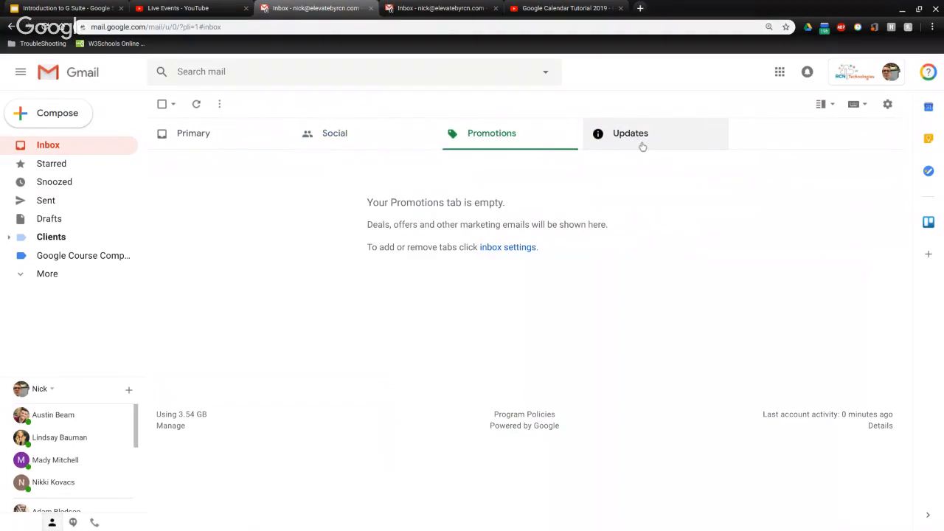
pyautogui.click(643, 147)
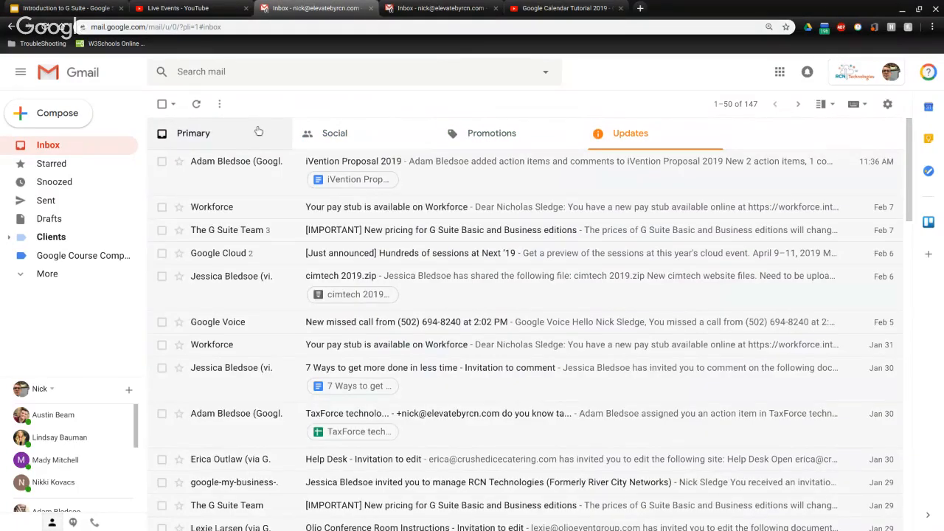
pyautogui.click(258, 131)
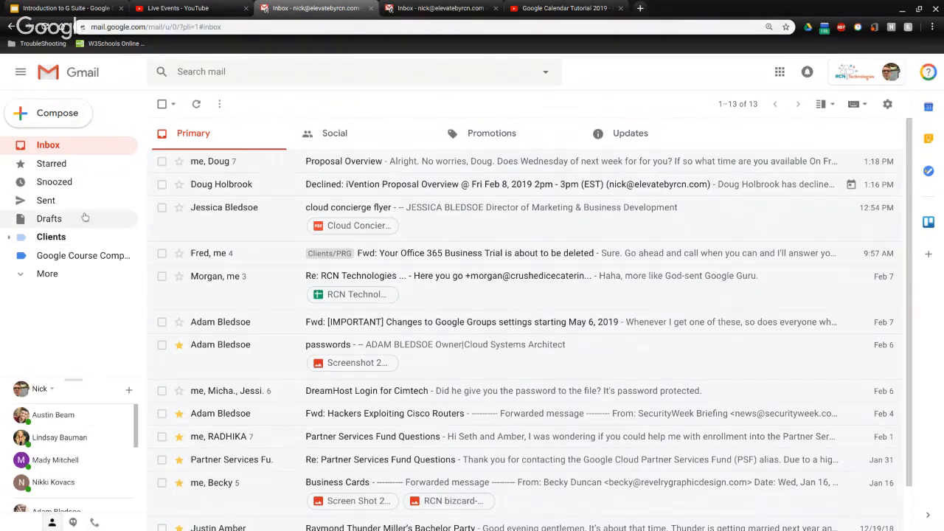
# Collapse the sidebar and start a new message addressed to your own contact
pyautogui.click(20, 72)
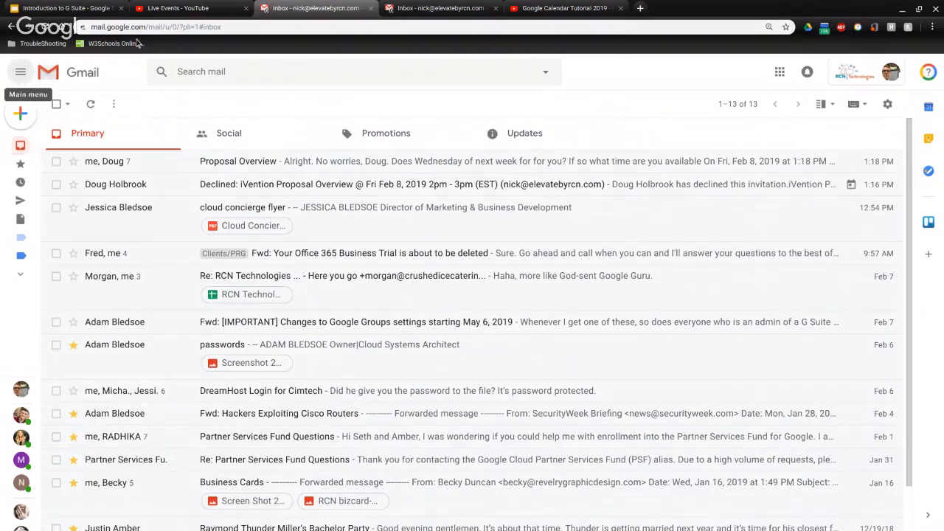
pyautogui.moveTo(18, 107)
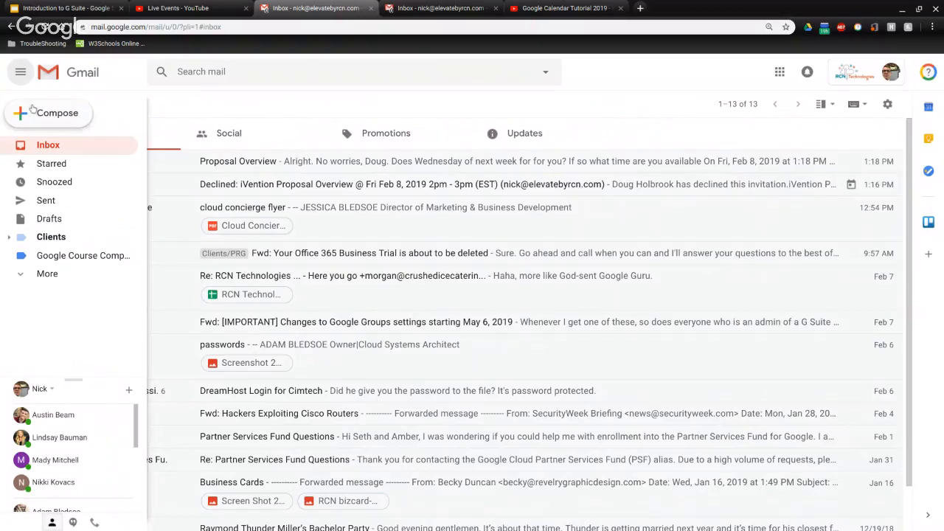
pyautogui.click(33, 110)
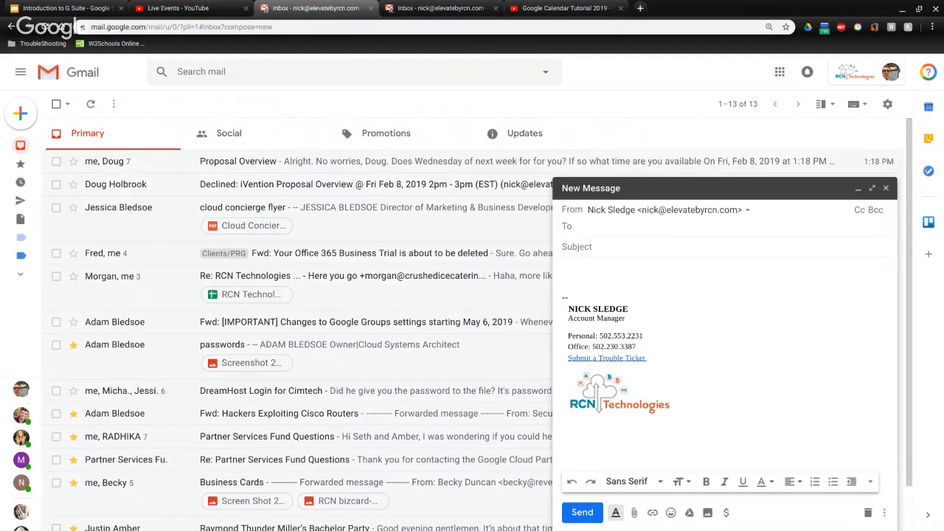
pyautogui.write('nic')
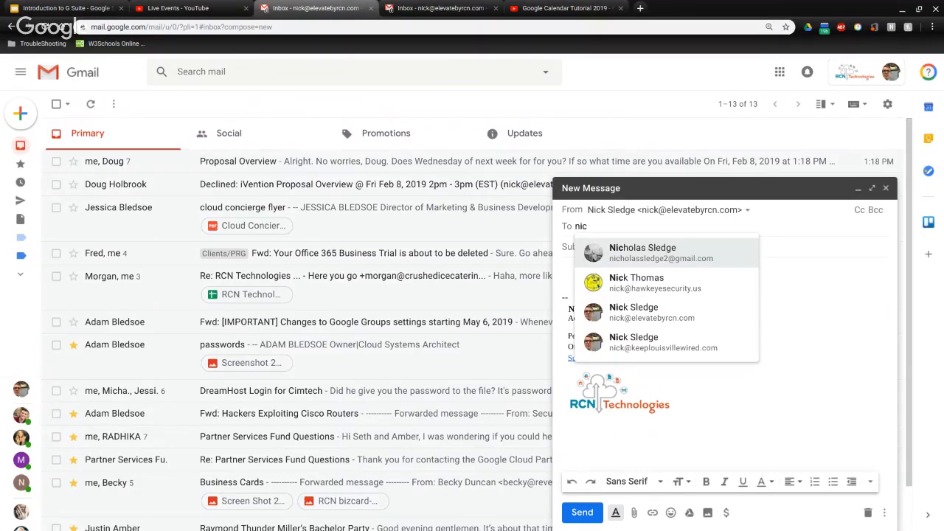
pyautogui.click(709, 319)
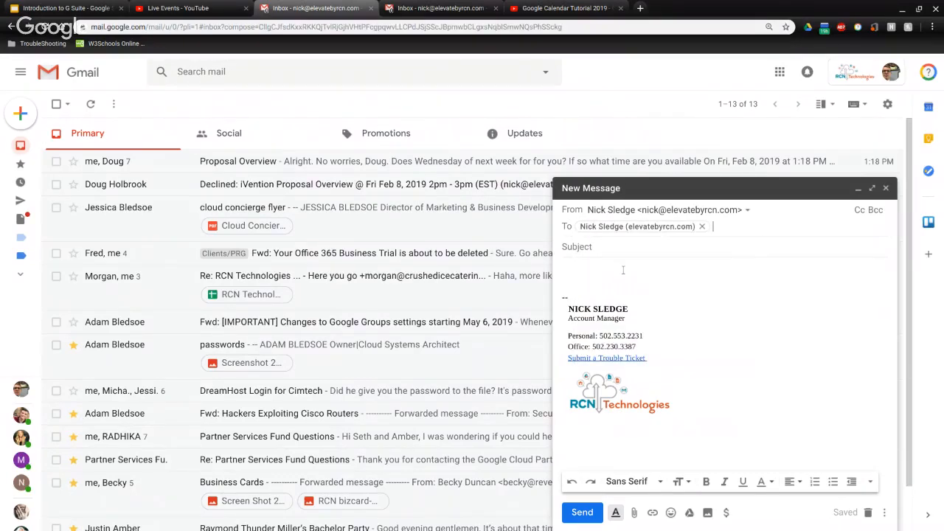
pyautogui.click(601, 250)
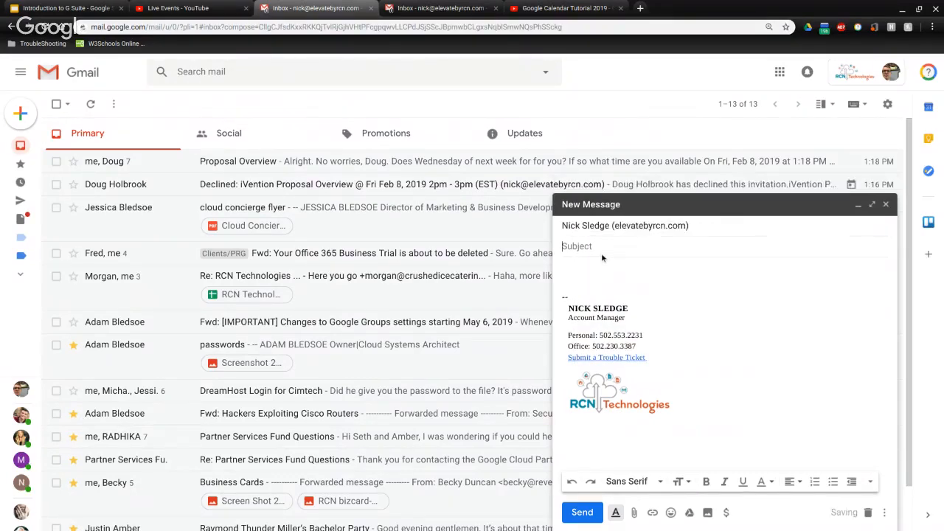
# Add Cc and Bcc recipients, drag them between fields, then remove the extras
pyautogui.click(707, 228)
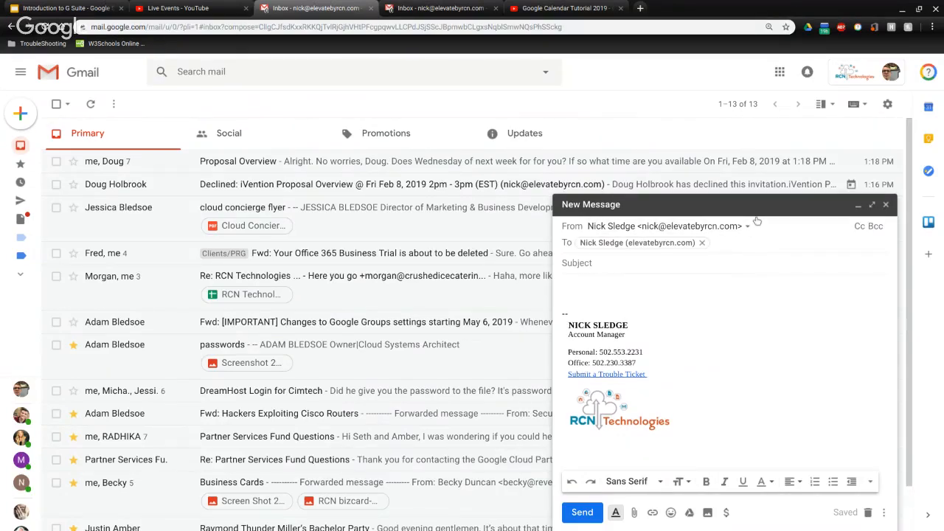
pyautogui.click(860, 228)
pyautogui.click(874, 227)
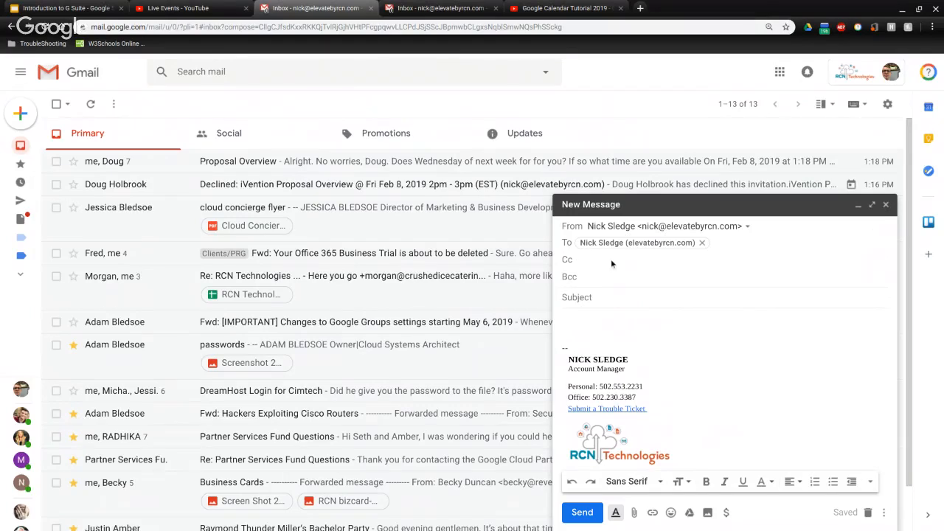
pyautogui.write('nick')
pyautogui.click(651, 317)
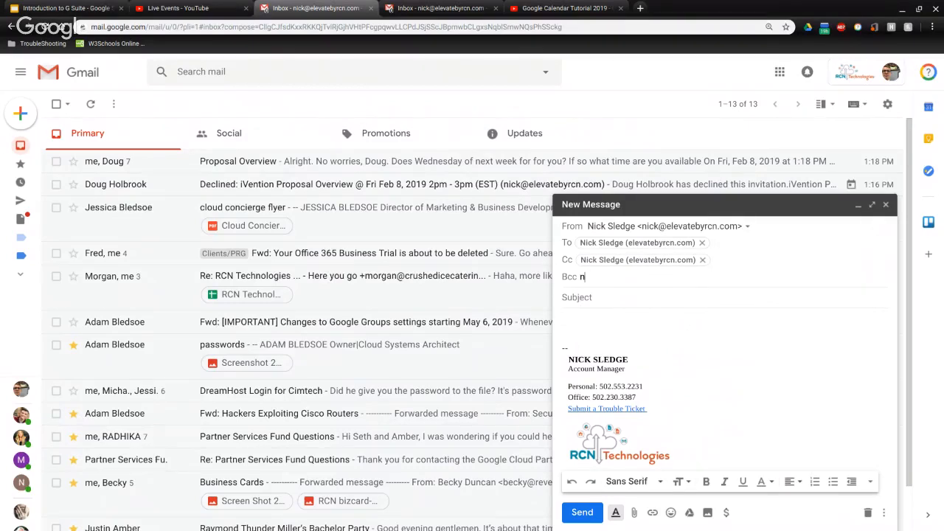
pyautogui.write('nick')
pyautogui.click(625, 362)
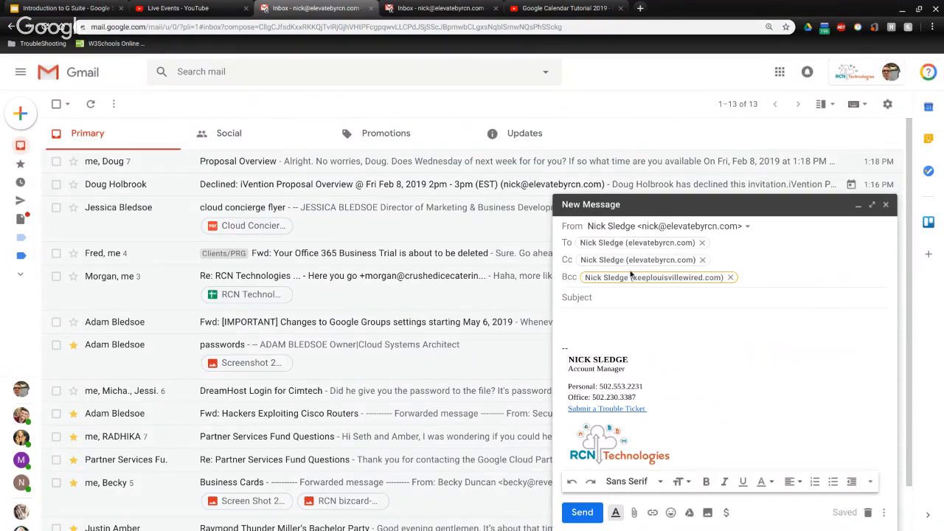
pyautogui.moveTo(631, 278); pyautogui.dragTo(728, 244)
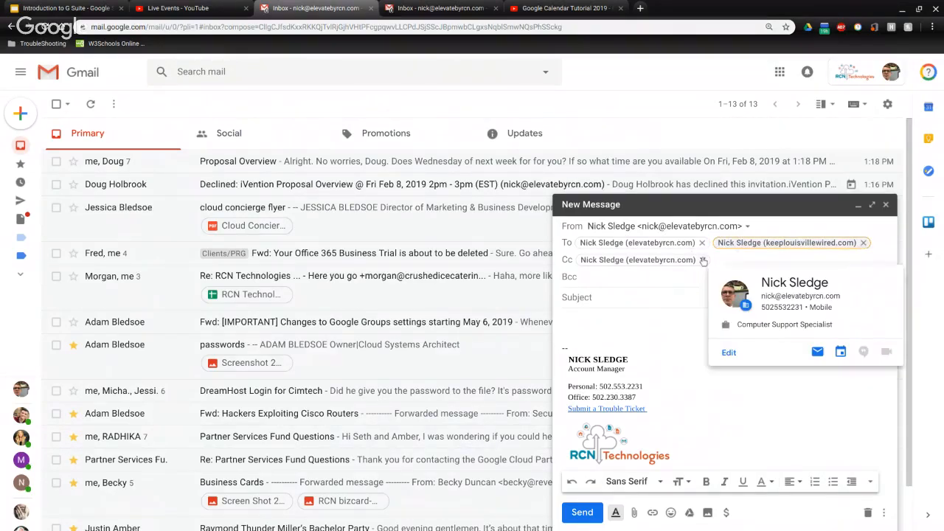
pyautogui.click(703, 260)
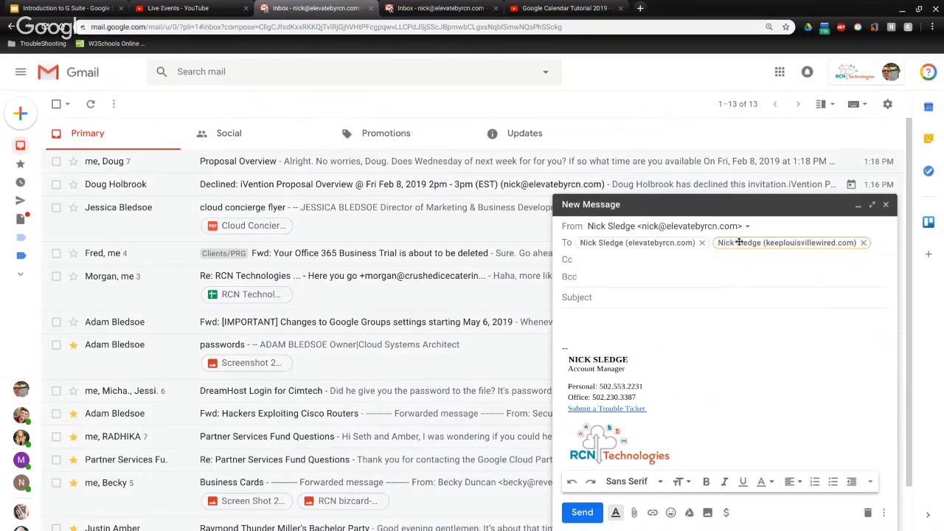
pyautogui.moveTo(739, 242); pyautogui.dragTo(608, 262)
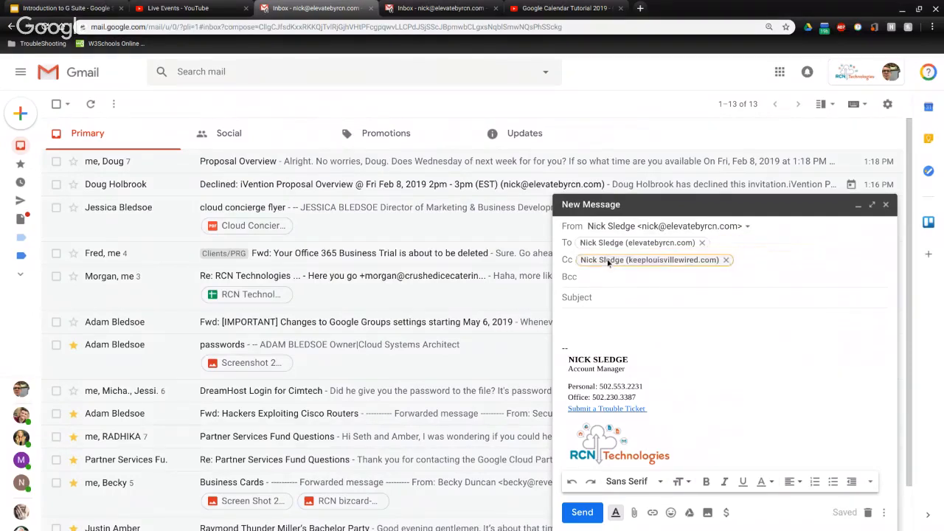
pyautogui.click(725, 261)
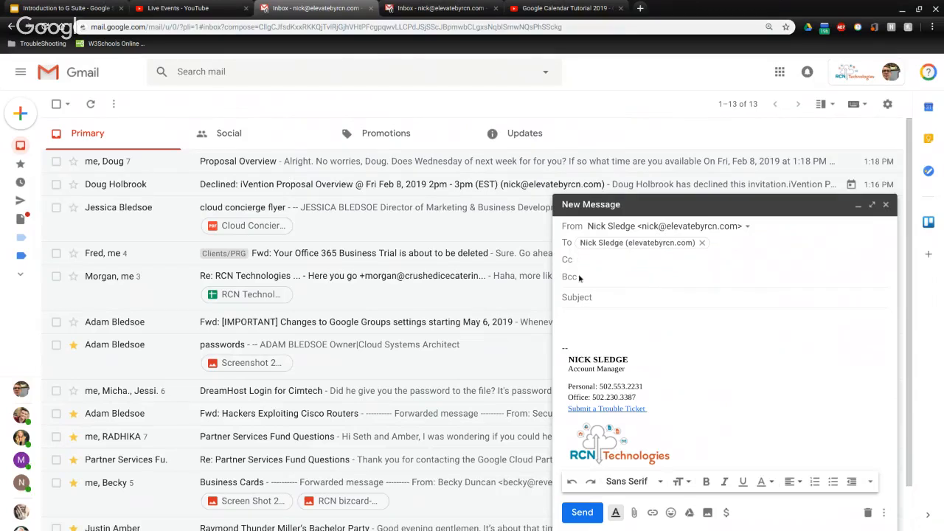
pyautogui.click(598, 295)
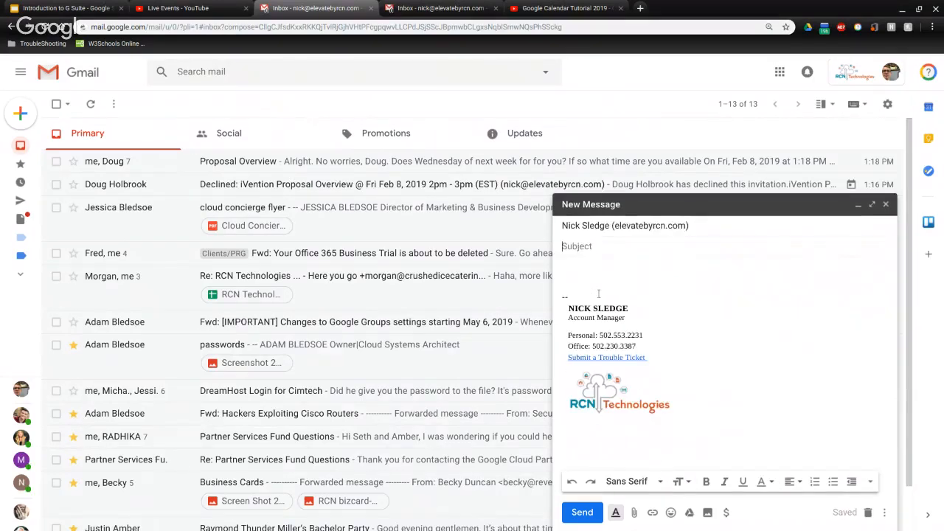
# Enter subject 'Test' and body text 'This is the body of the email.'
pyautogui.write('Test')
pyautogui.click(589, 271)
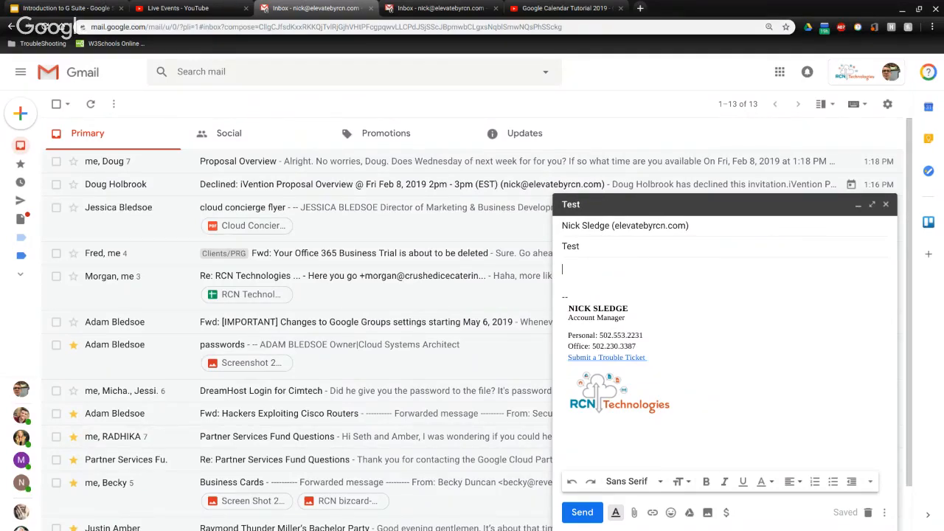
pyautogui.write('This is the body o')
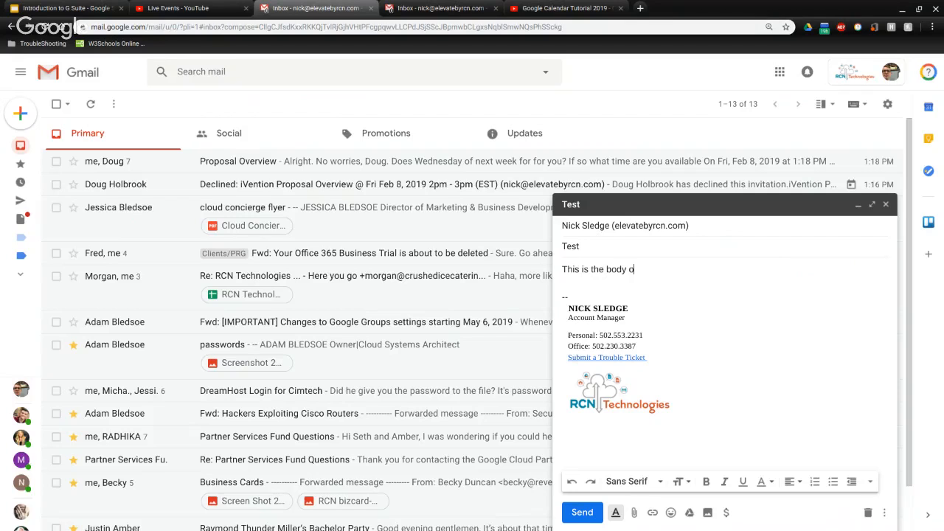
pyautogui.write('f the email.')
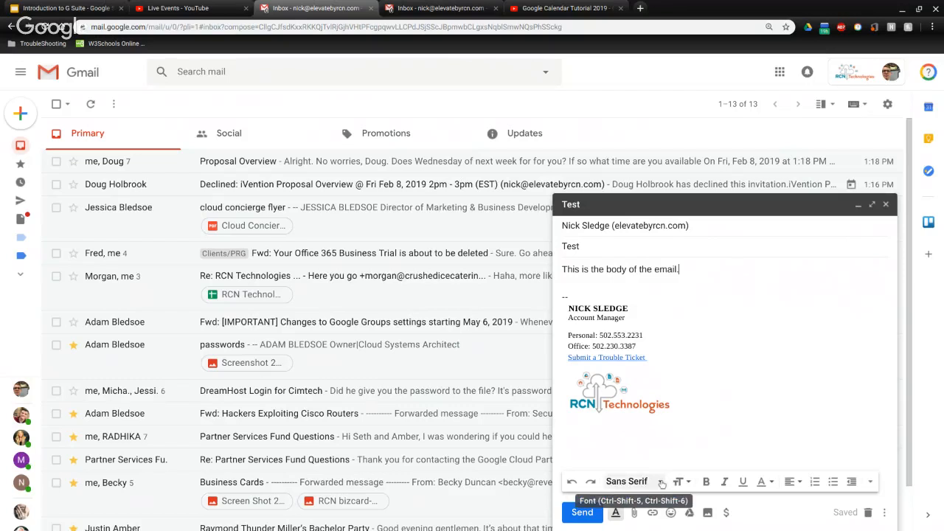
# Format the body line as Wide font, Huge, bold, italic, underlined, red and centered
pyautogui.moveTo(562, 270); pyautogui.dragTo(679, 273)
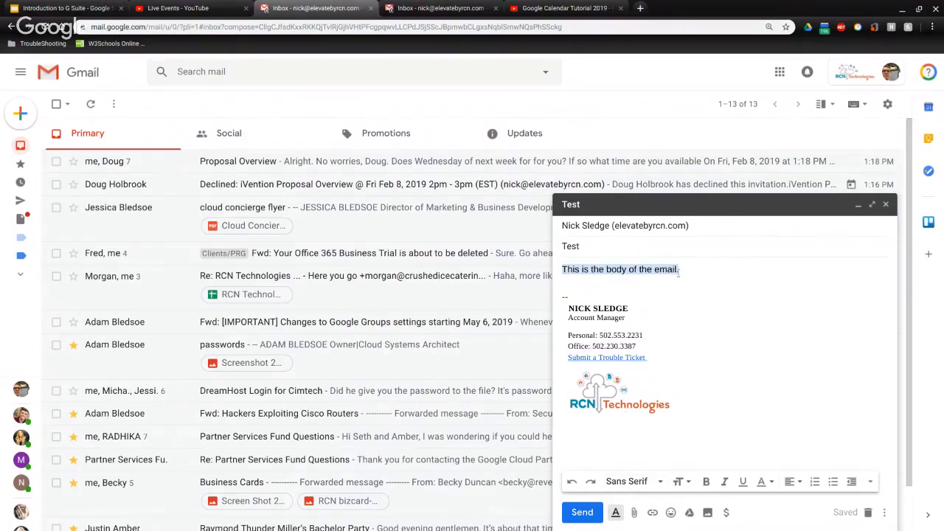
pyautogui.click(631, 481)
pyautogui.click(666, 334)
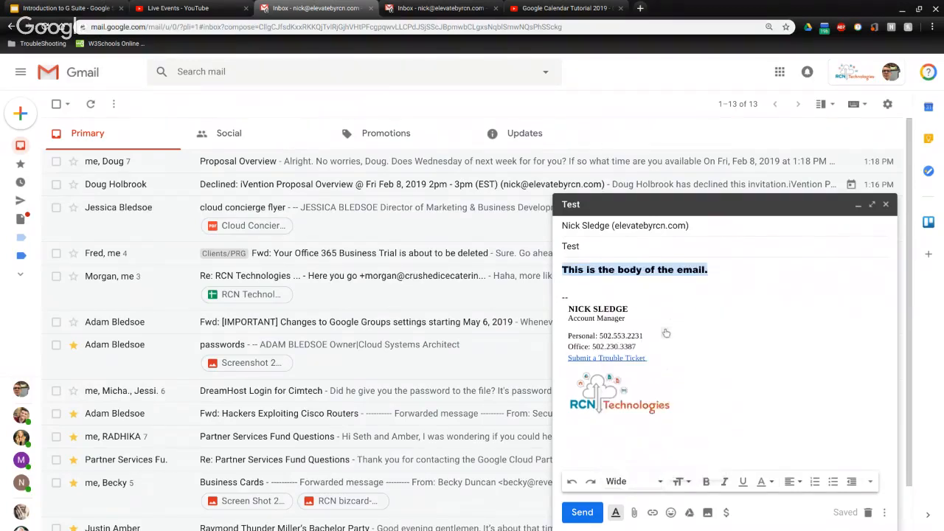
pyautogui.click(690, 480)
pyautogui.click(694, 469)
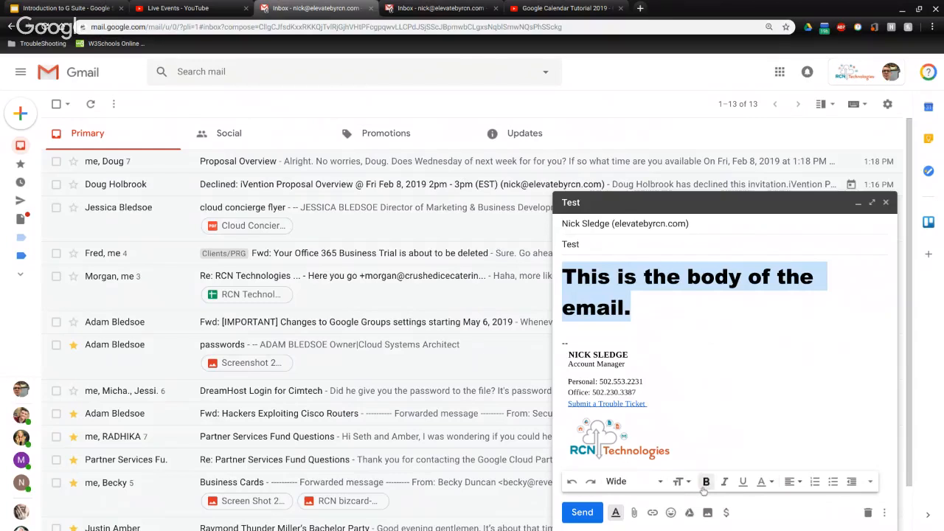
pyautogui.click(724, 482)
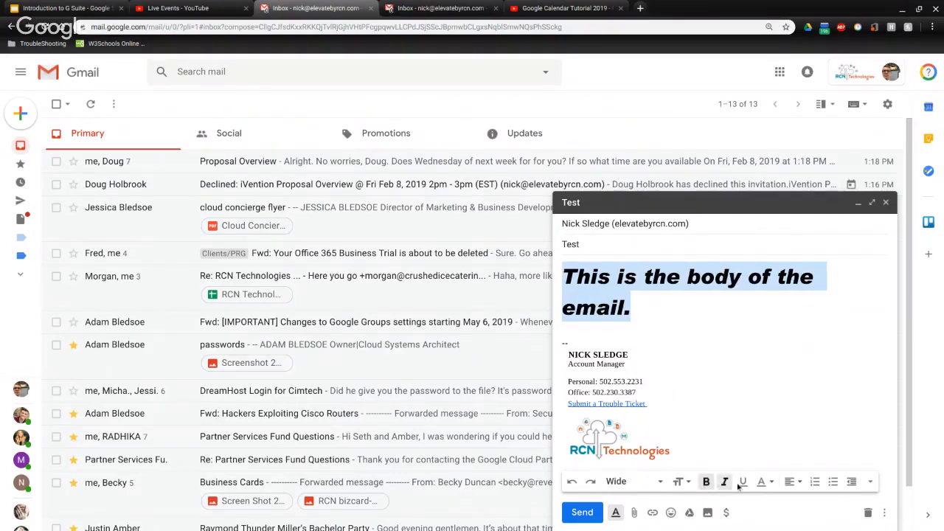
pyautogui.click(742, 482)
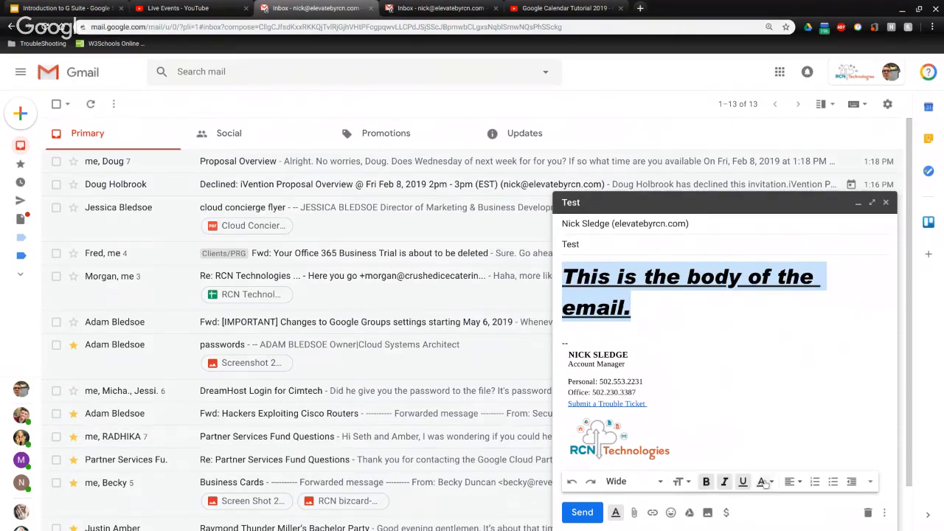
pyautogui.click(765, 482)
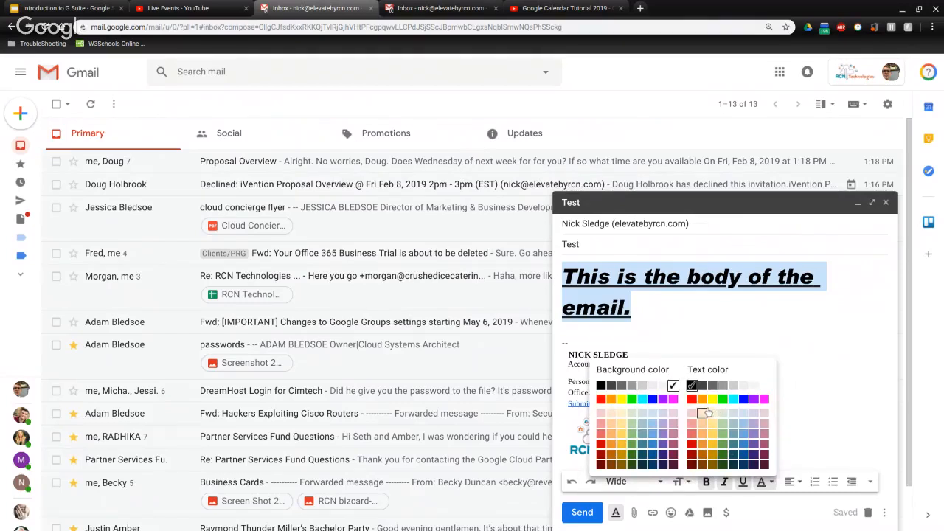
pyautogui.click(693, 399)
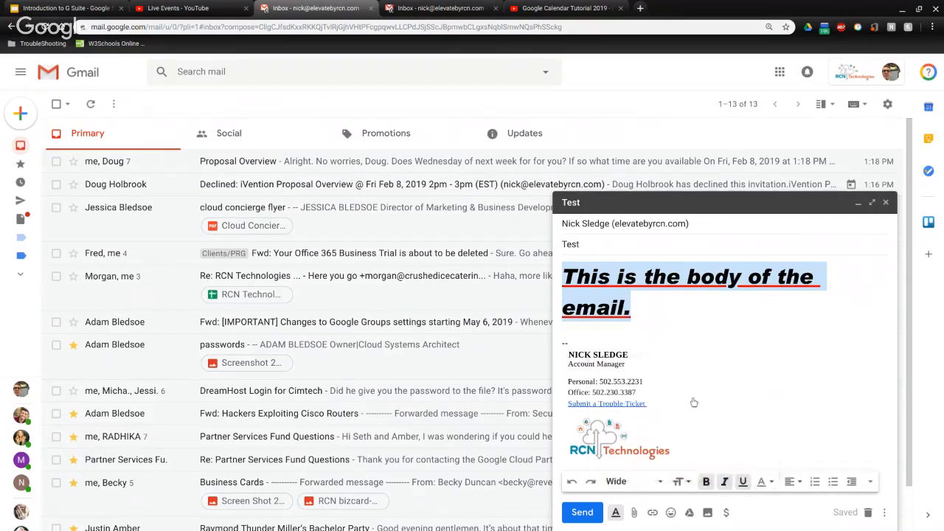
pyautogui.click(790, 482)
pyautogui.click(791, 450)
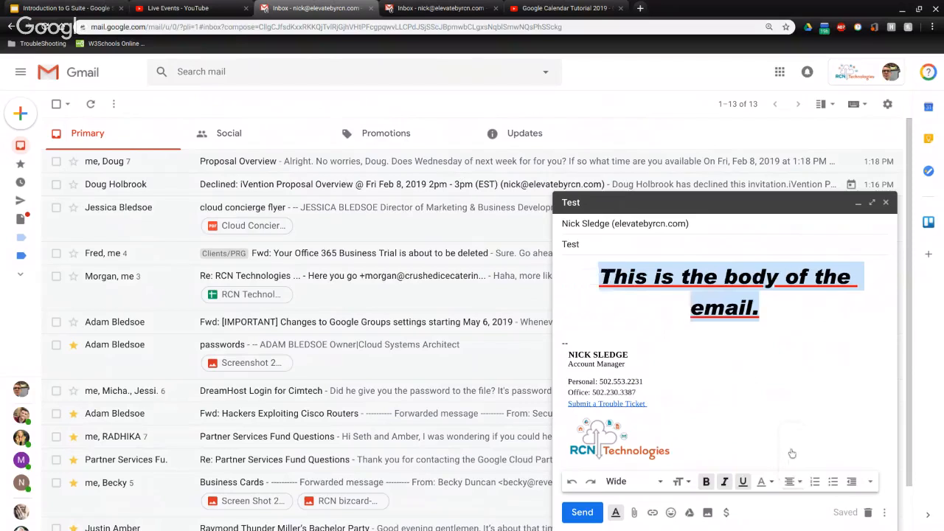
pyautogui.click(832, 482)
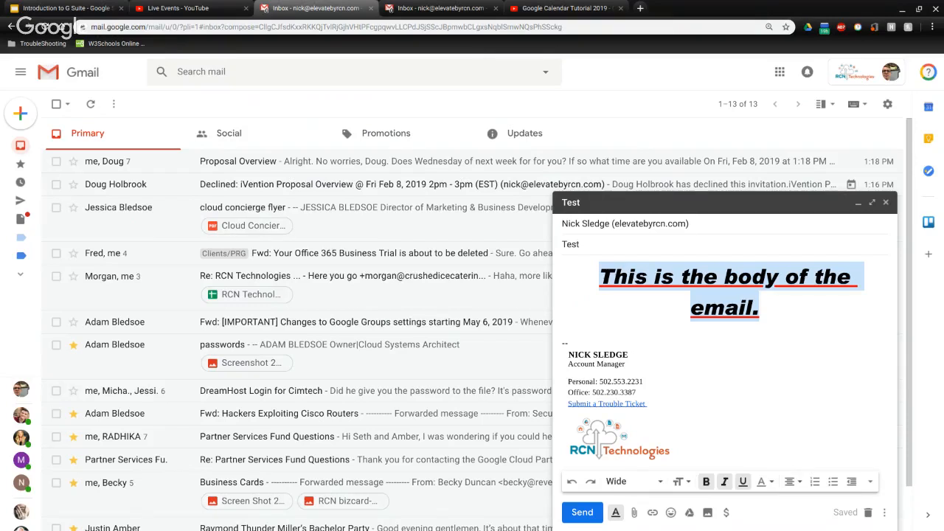
pyautogui.click(634, 513)
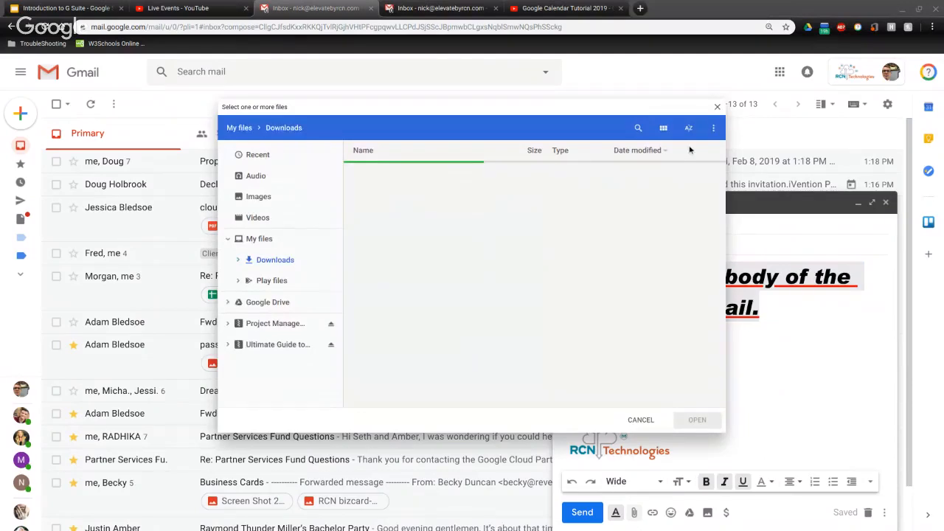
pyautogui.scroll(-5, 547, 227)
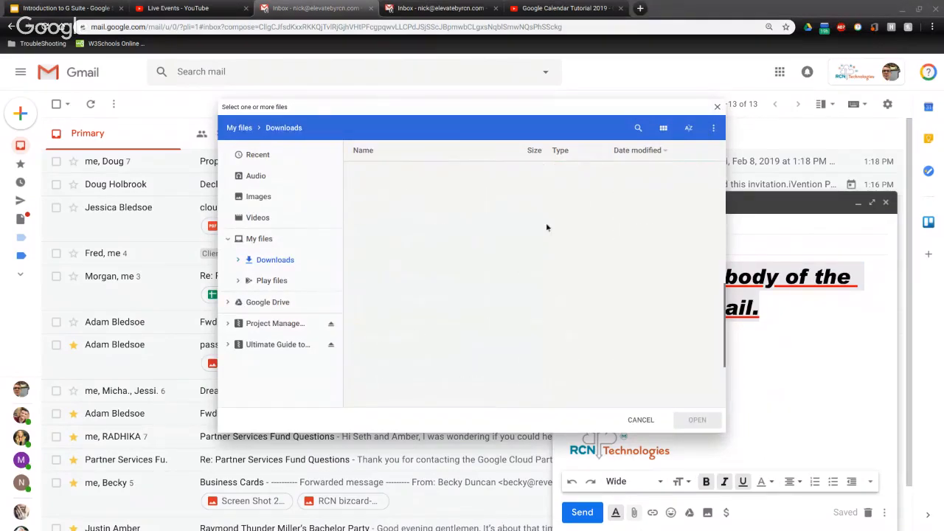
pyautogui.scroll(3, 546, 227)
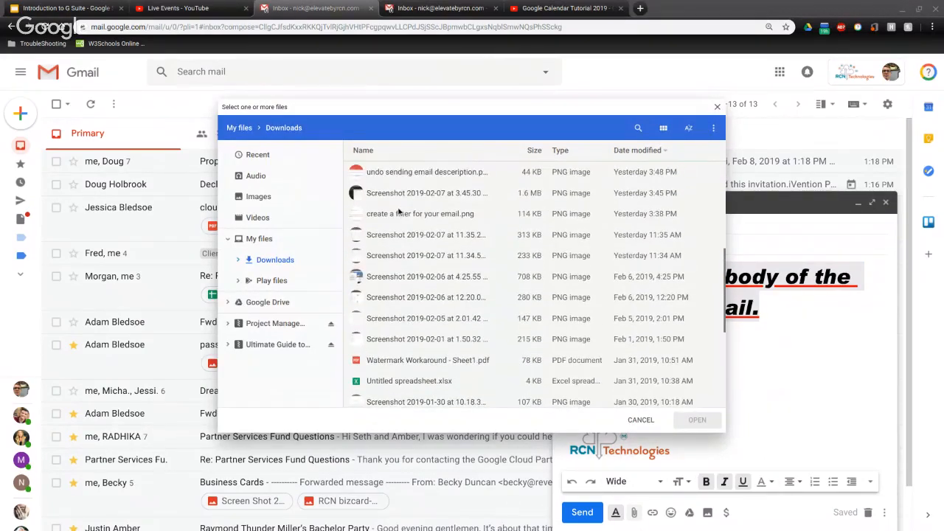
pyautogui.click(399, 212)
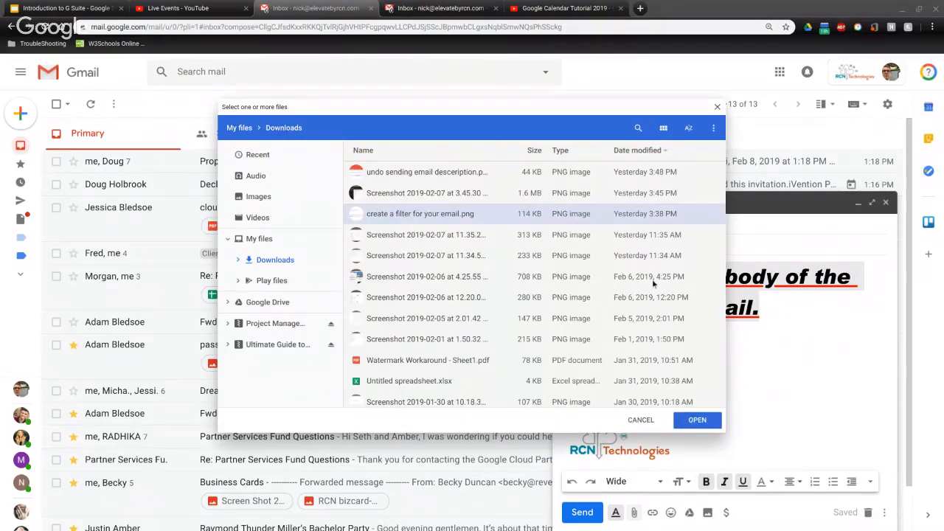
pyautogui.click(717, 109)
pyautogui.click(657, 338)
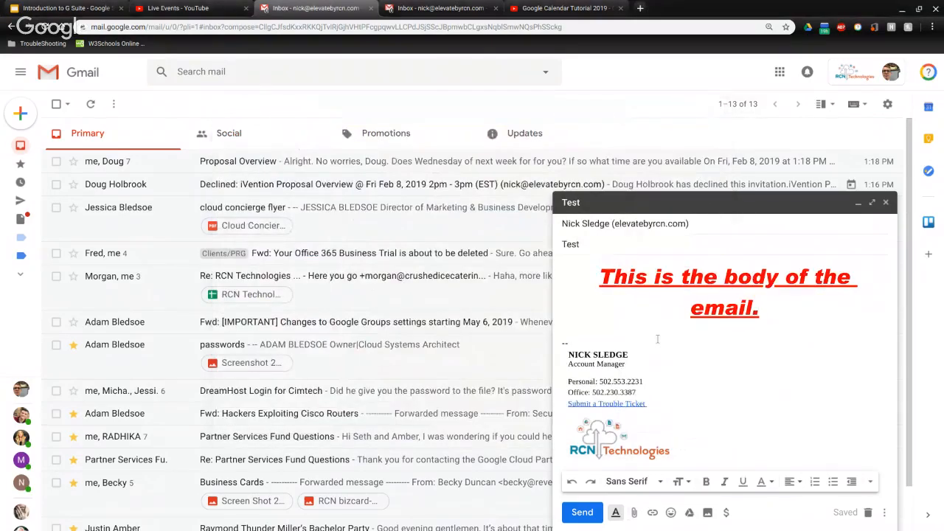
pyautogui.click(652, 512)
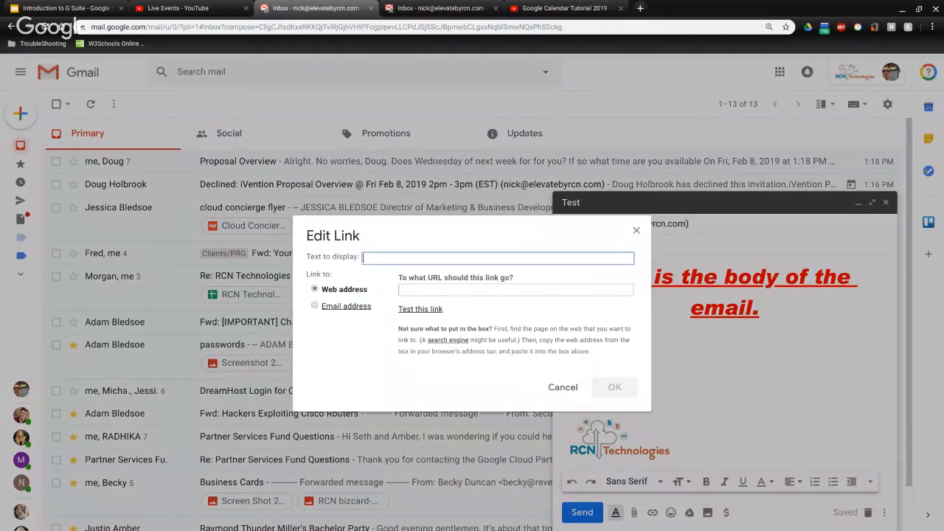
pyautogui.write('Click here')
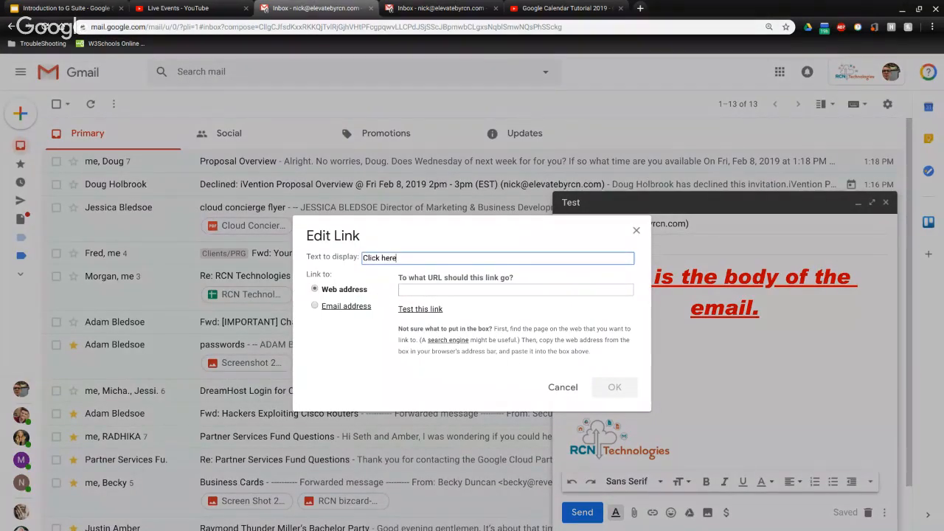
pyautogui.click(459, 289)
pyautogui.write('www')
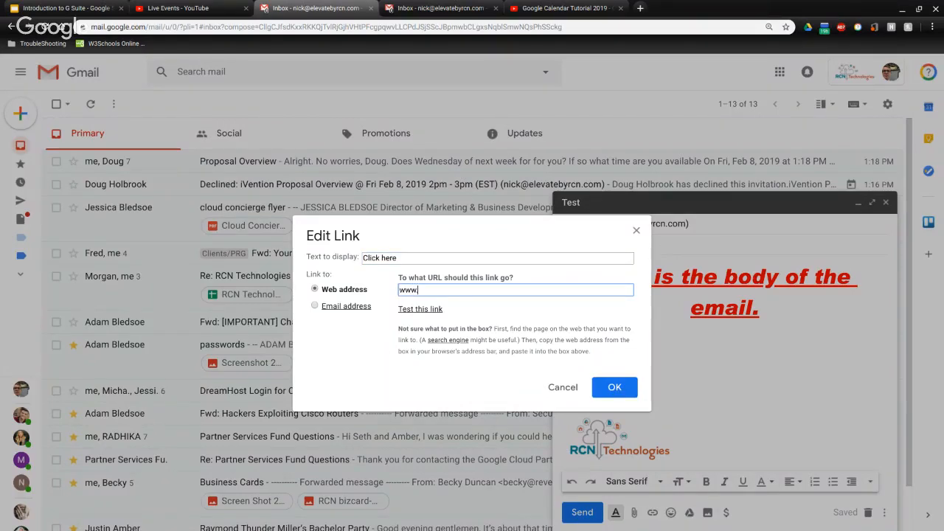
pyautogui.write('.elevatebyrcn.com')
pyautogui.click(616, 398)
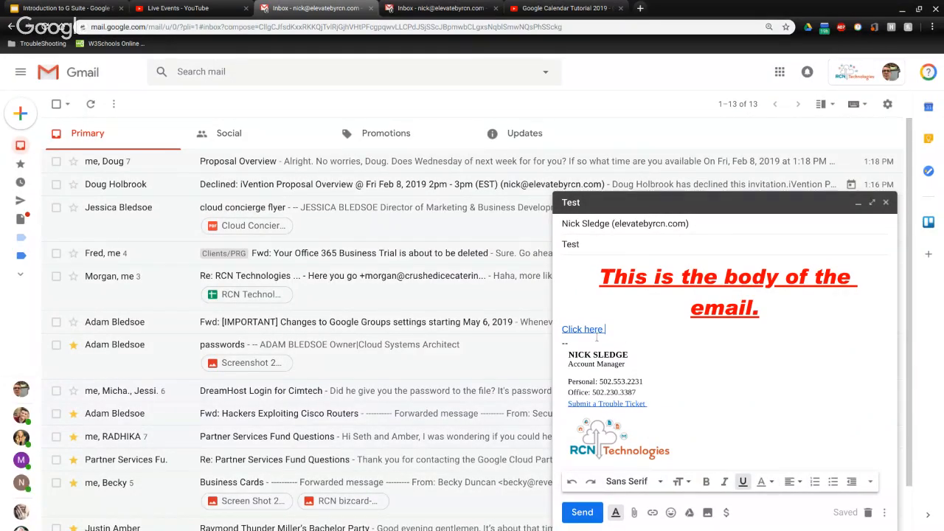
# Test the link in a new tab, return to the draft, and minimize the chat
pyautogui.click(594, 330)
pyautogui.click(629, 345)
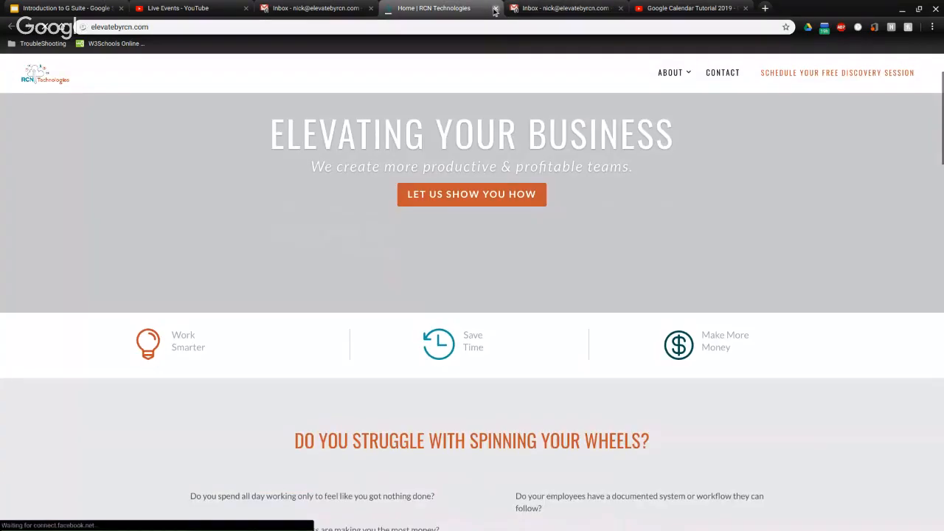
pyautogui.click(495, 8)
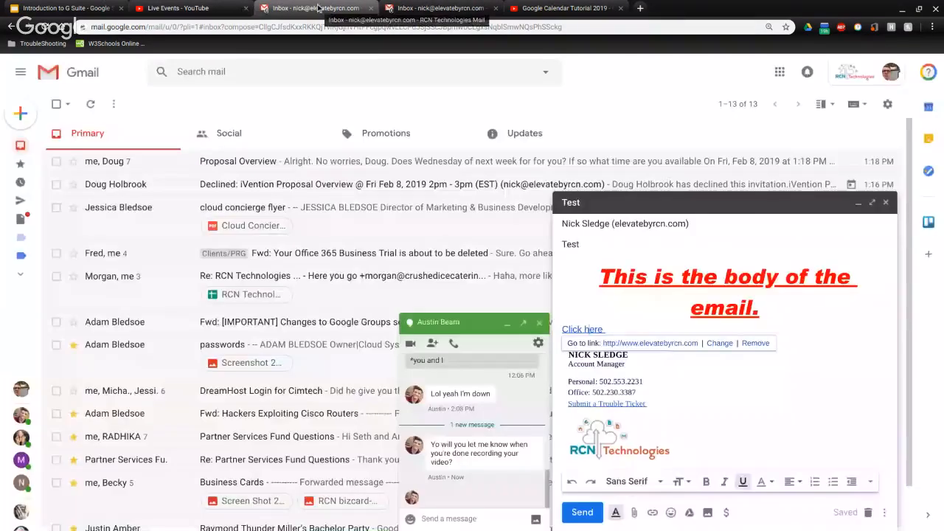
pyautogui.click(428, 9)
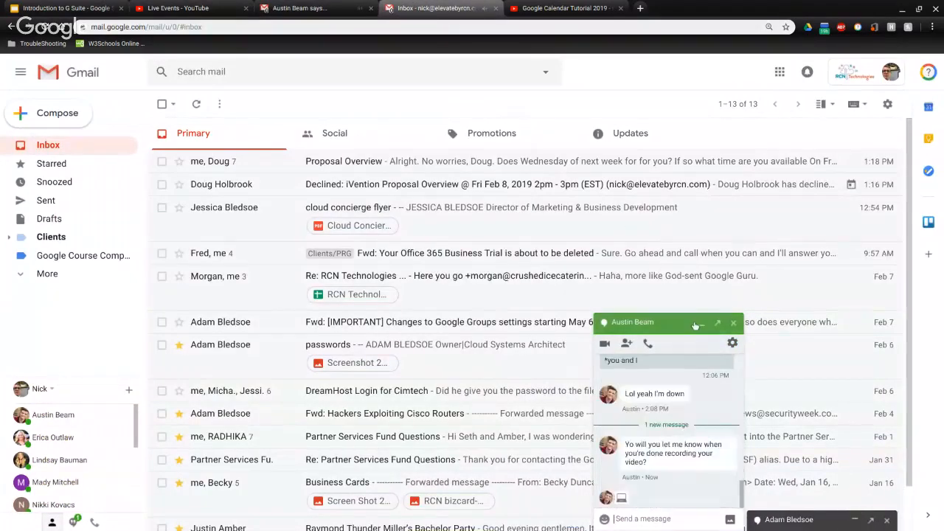
pyautogui.click(315, 6)
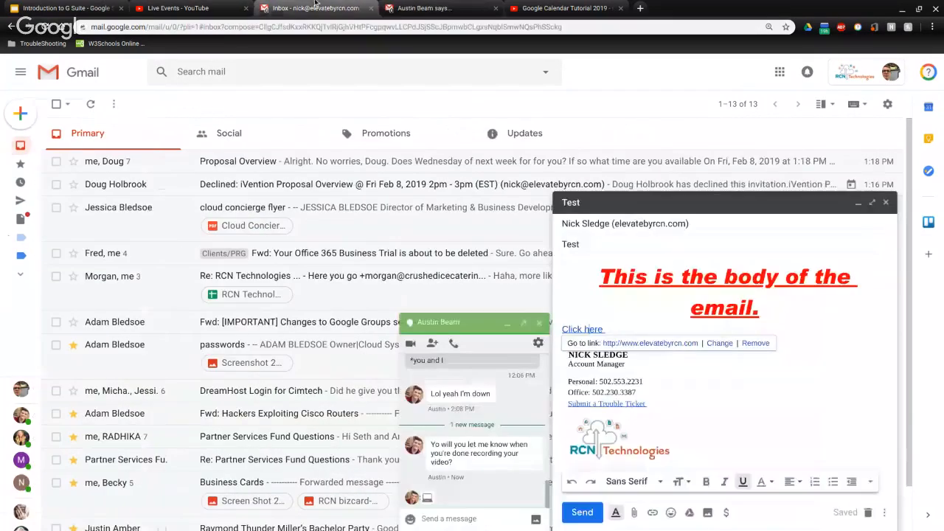
pyautogui.click(508, 325)
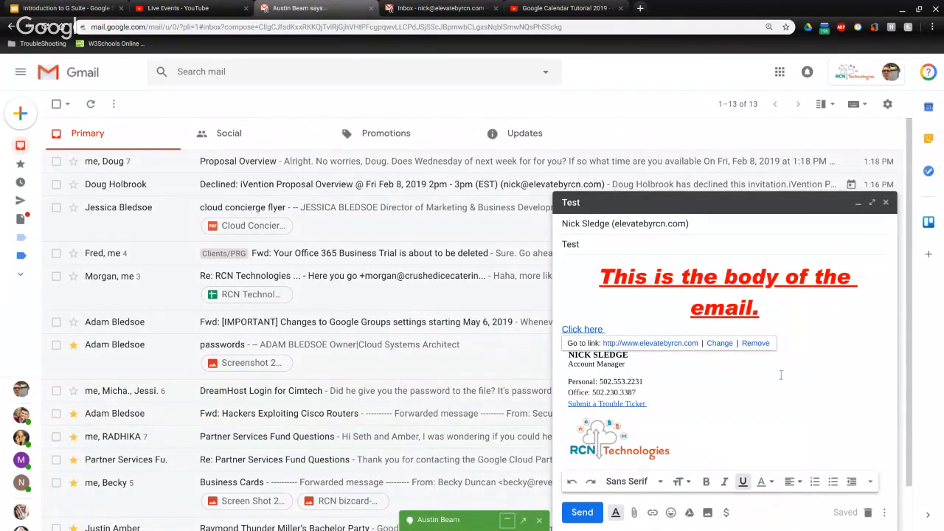
# Add guitar, thumbs-up and bell emojis into the Click here link text
pyautogui.click(671, 512)
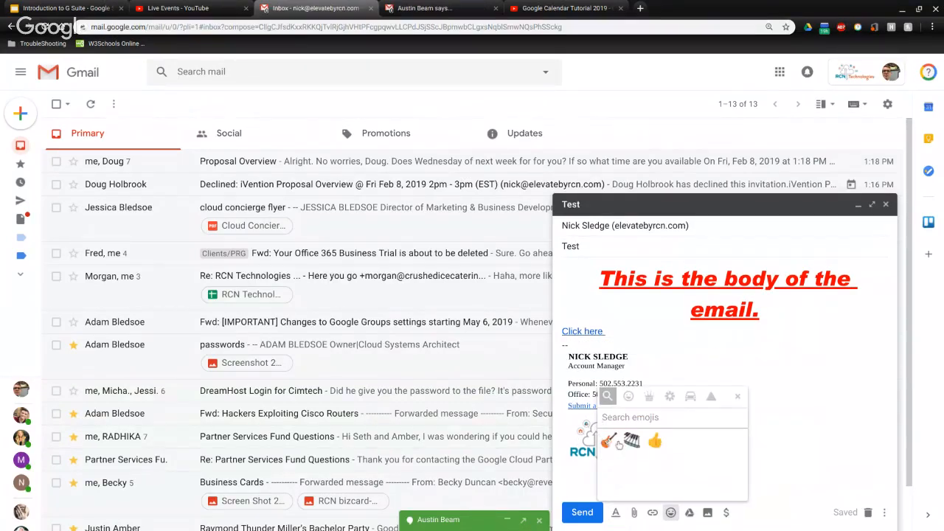
pyautogui.click(609, 441)
pyautogui.click(654, 441)
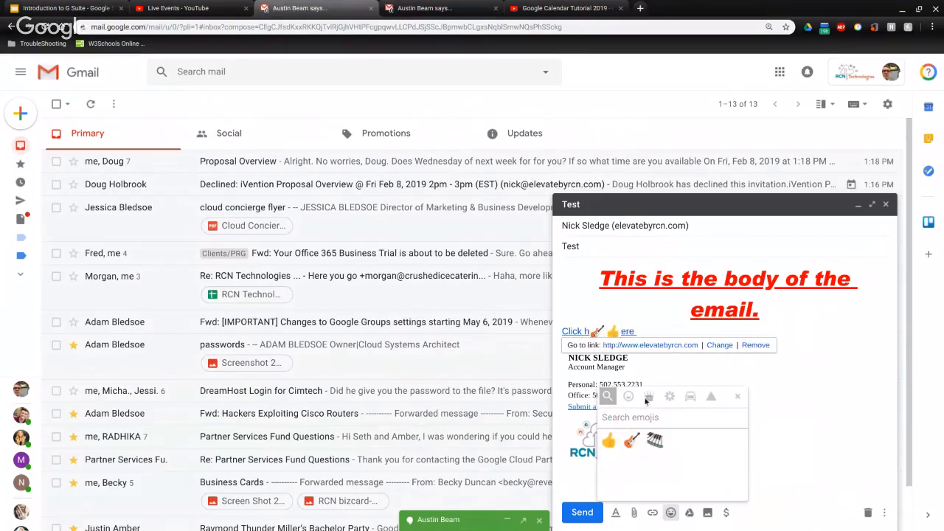
pyautogui.click(647, 398)
pyautogui.click(678, 419)
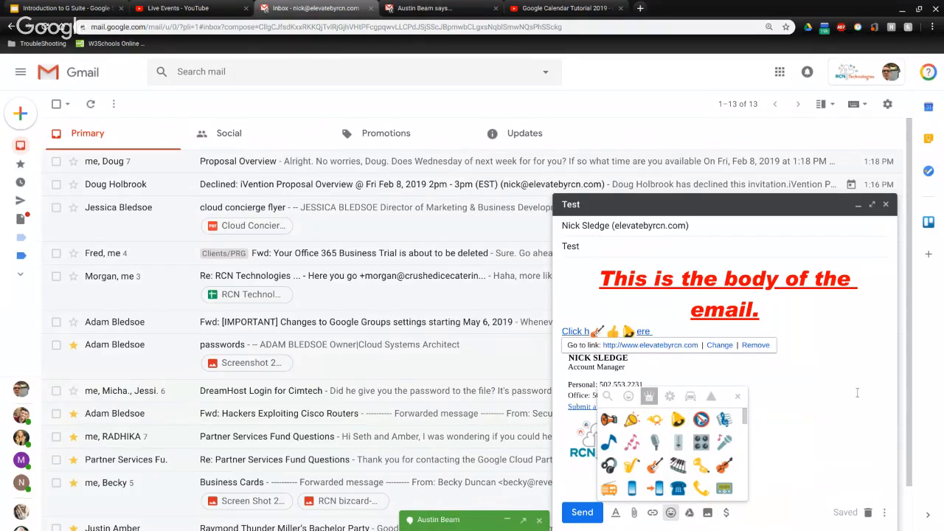
pyautogui.click(739, 396)
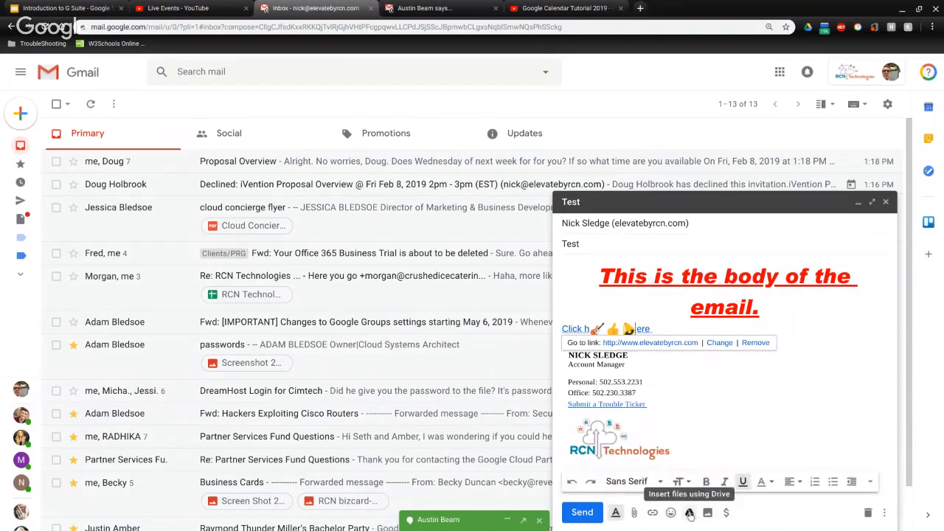
# Insert Cloud Concierge.pdf from Google Drive as a Drive link
pyautogui.click(689, 514)
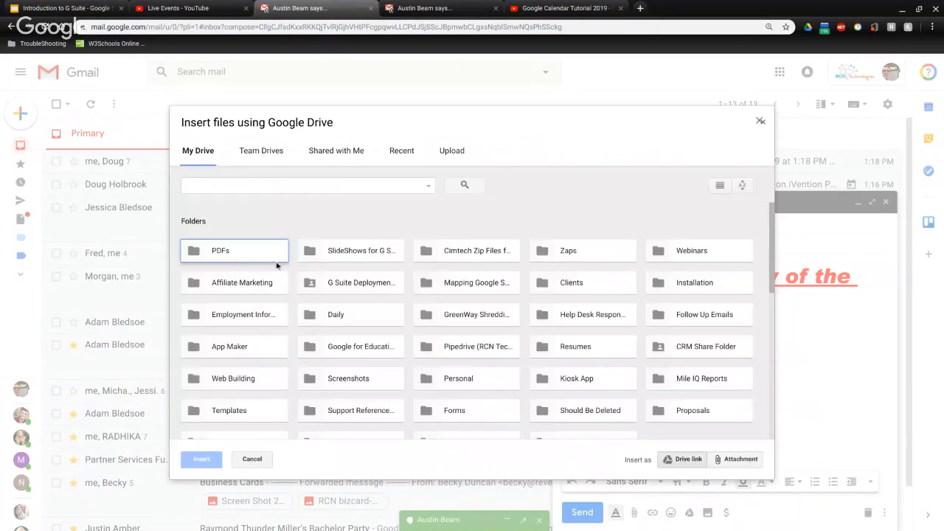
pyautogui.scroll(-5, 520, 218)
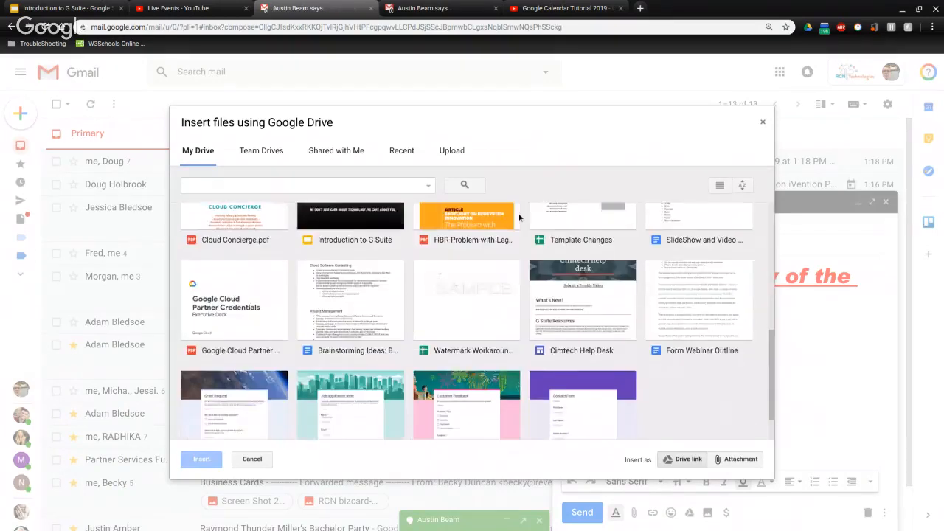
pyautogui.scroll(5, 519, 218)
pyautogui.scroll(-1, 479, 250)
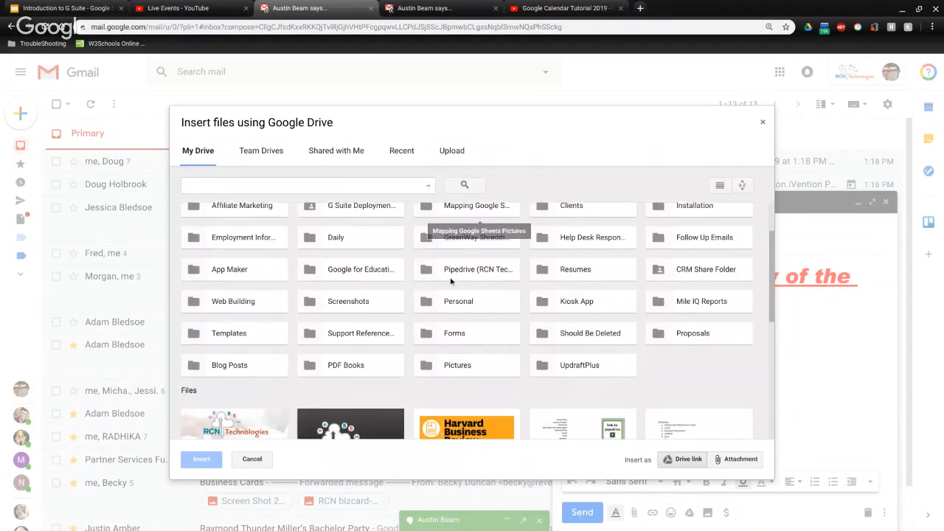
pyautogui.scroll(-2, 452, 281)
pyautogui.moveTo(266, 314); pyautogui.dragTo(501, 372)
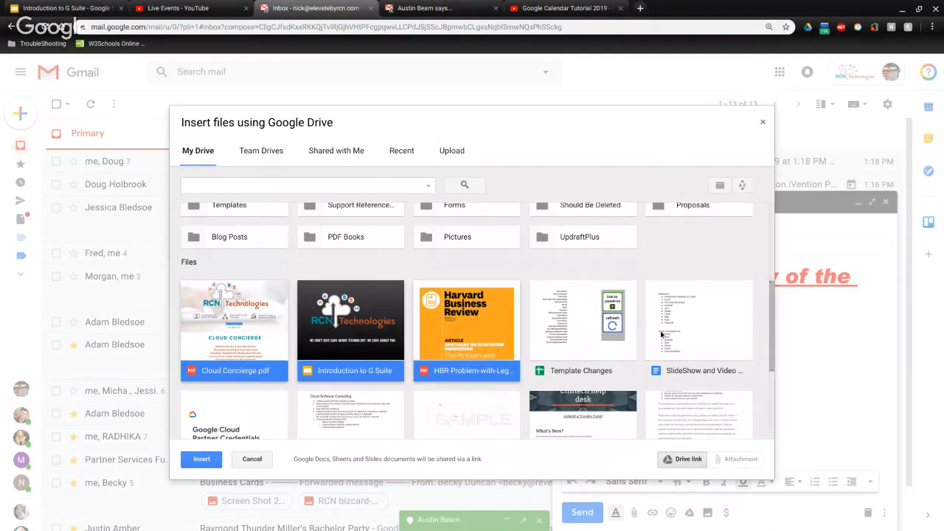
pyautogui.click(251, 352)
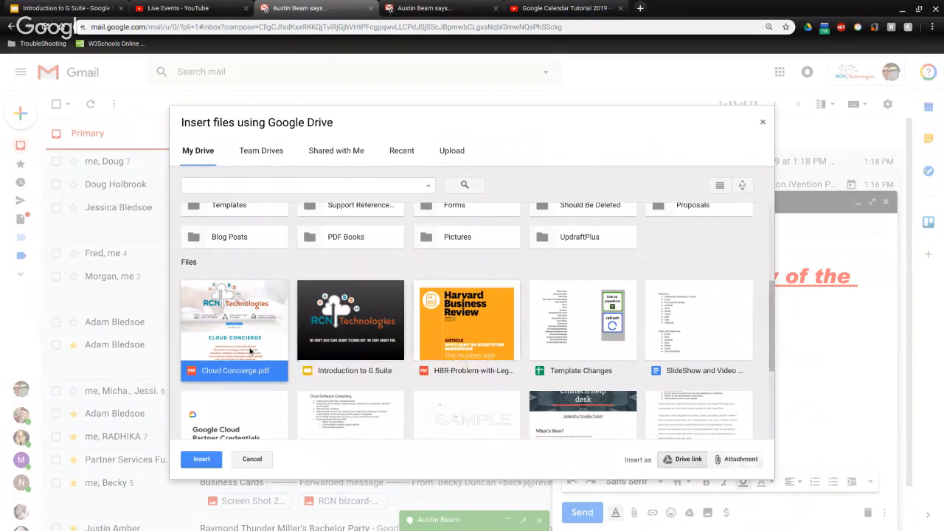
pyautogui.doubleClick(251, 352)
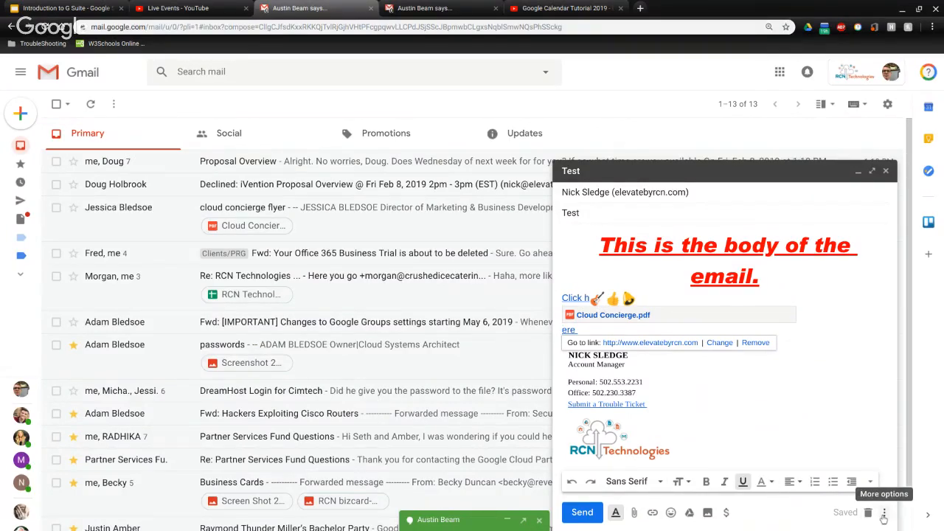
# Run Check spelling from the draft's More options and dismiss the Recheck bar
pyautogui.click(884, 514)
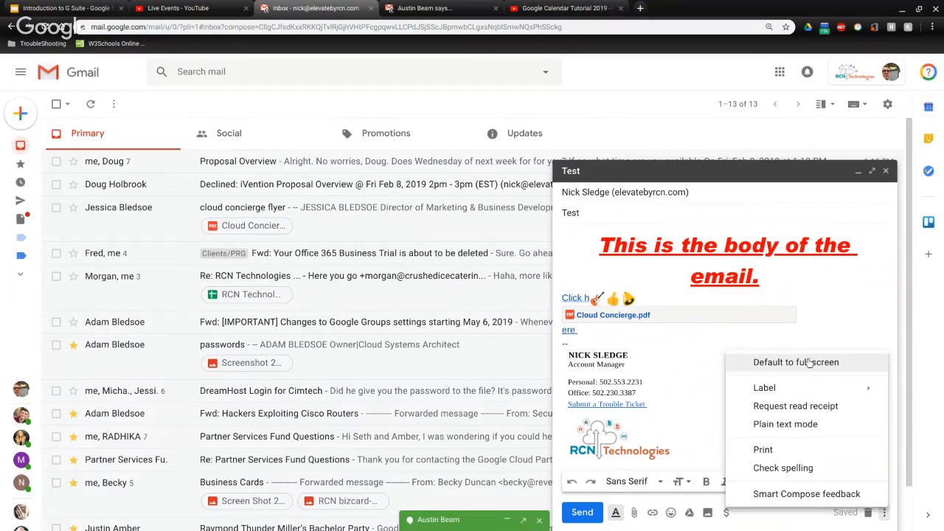
pyautogui.moveTo(807, 384)
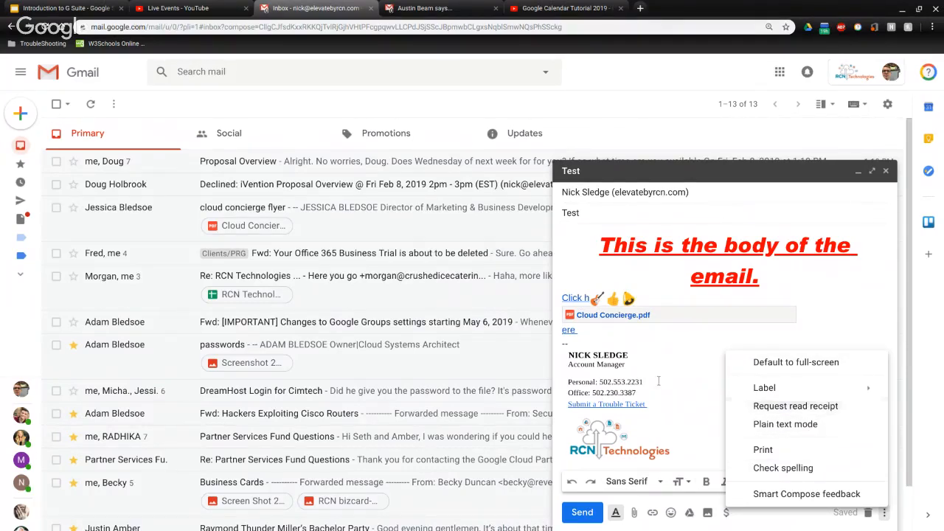
pyautogui.click(786, 469)
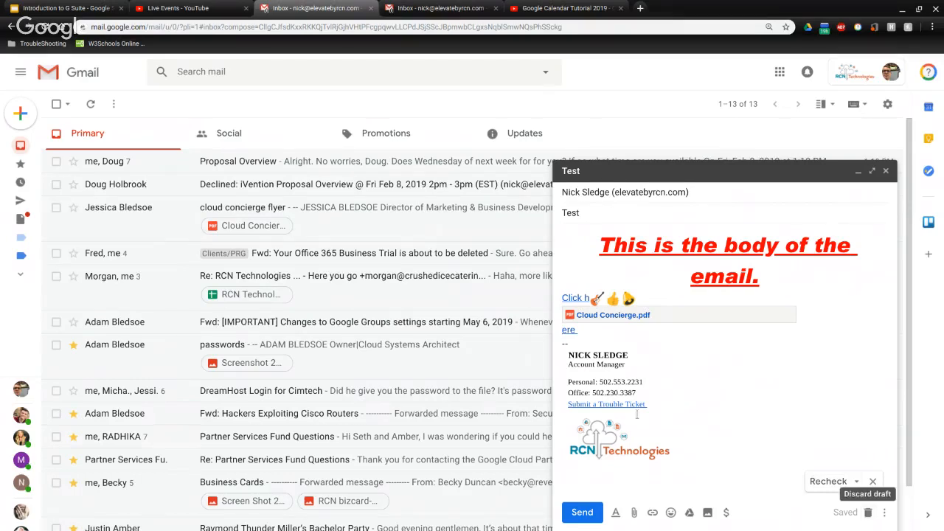
pyautogui.click(873, 481)
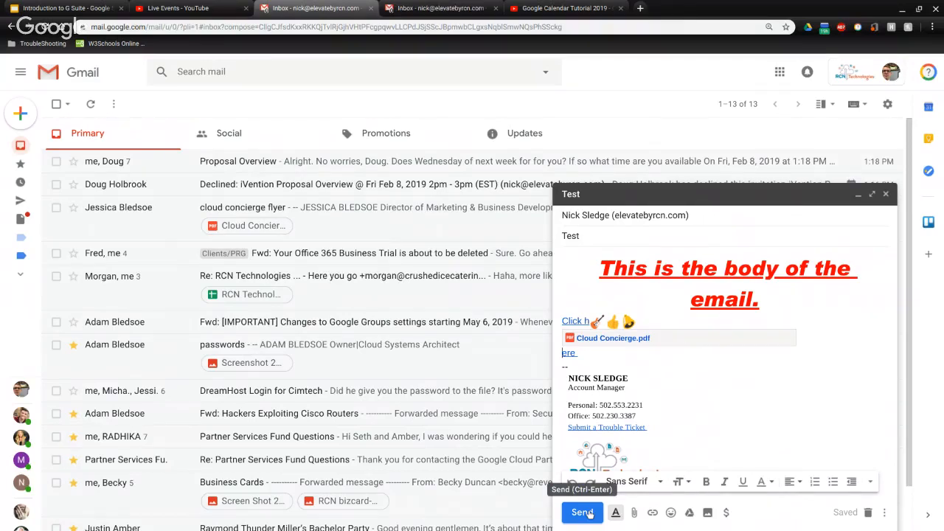
# Send the Test email and open it from the refreshed inbox
pyautogui.click(582, 512)
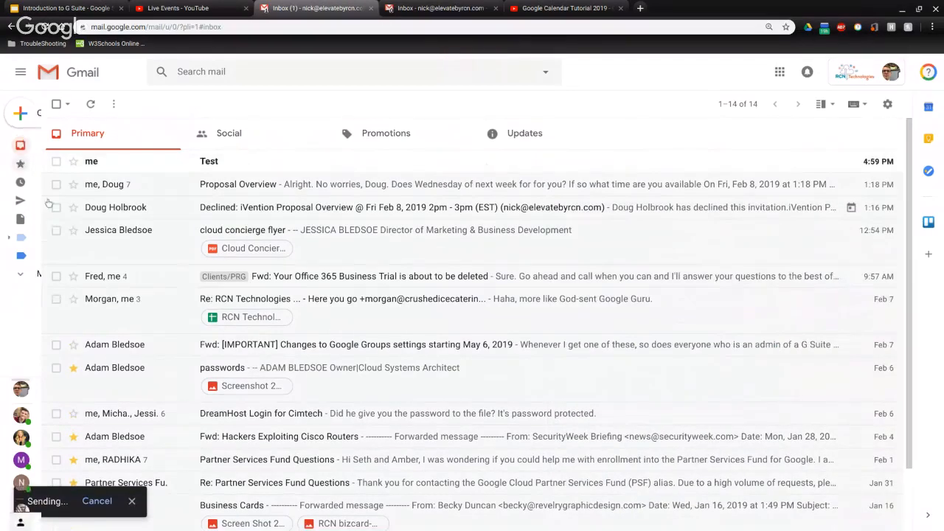
pyautogui.moveTo(56, 151)
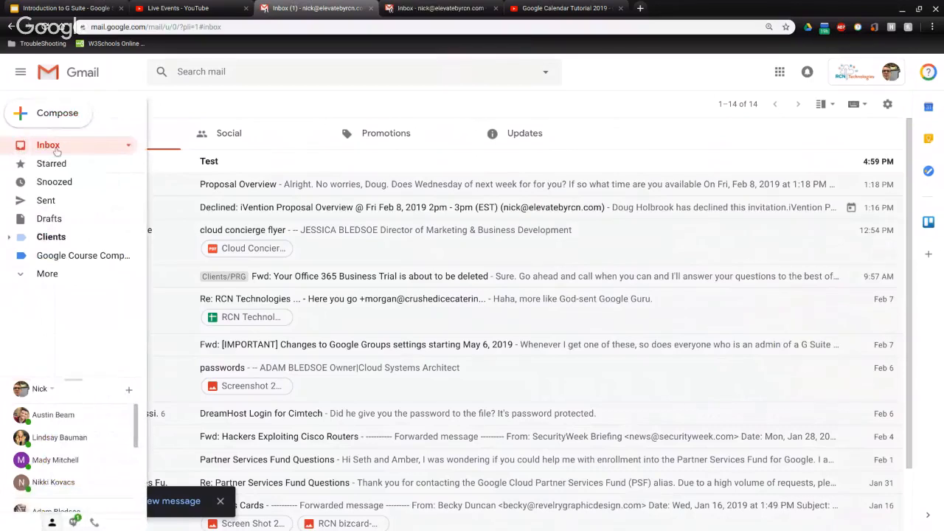
pyautogui.click(57, 151)
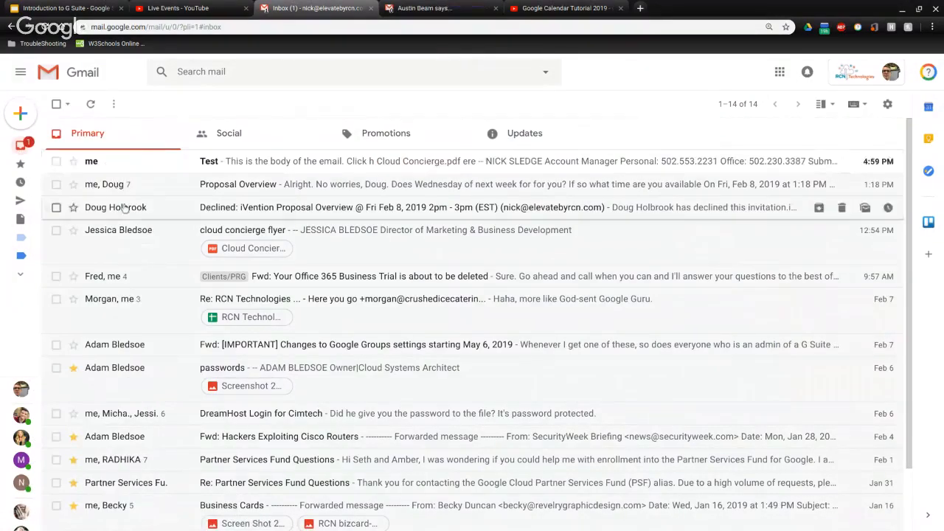
pyautogui.click(120, 165)
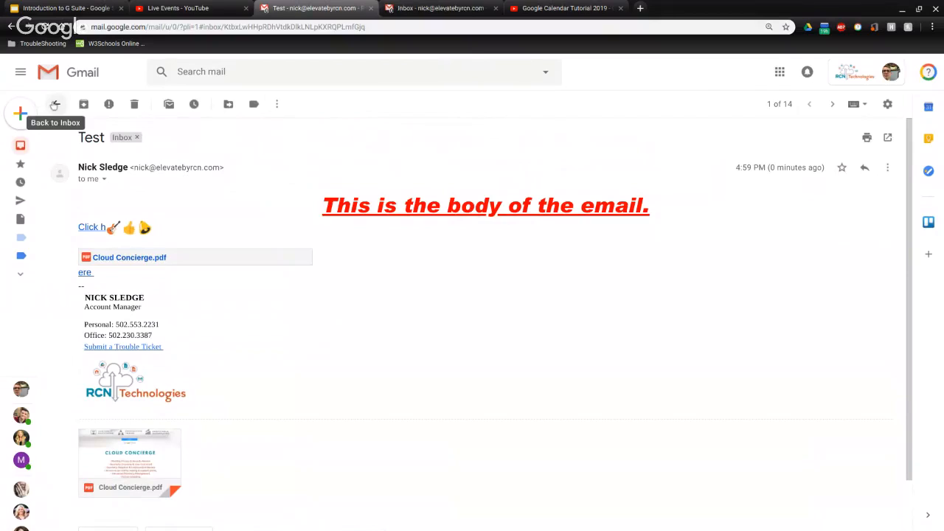
# Look through All Mail, then return to the Inbox and reopen the Test email
pyautogui.click(54, 104)
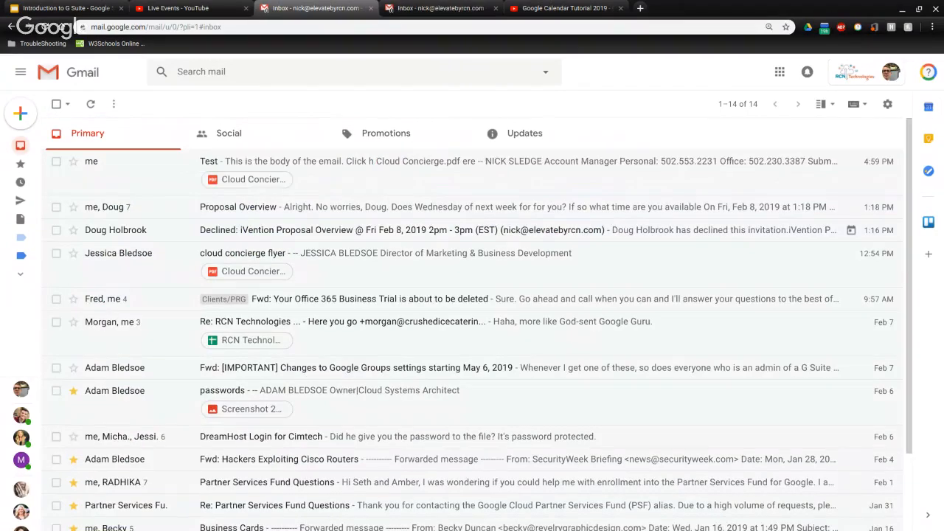
pyautogui.moveTo(34, 270)
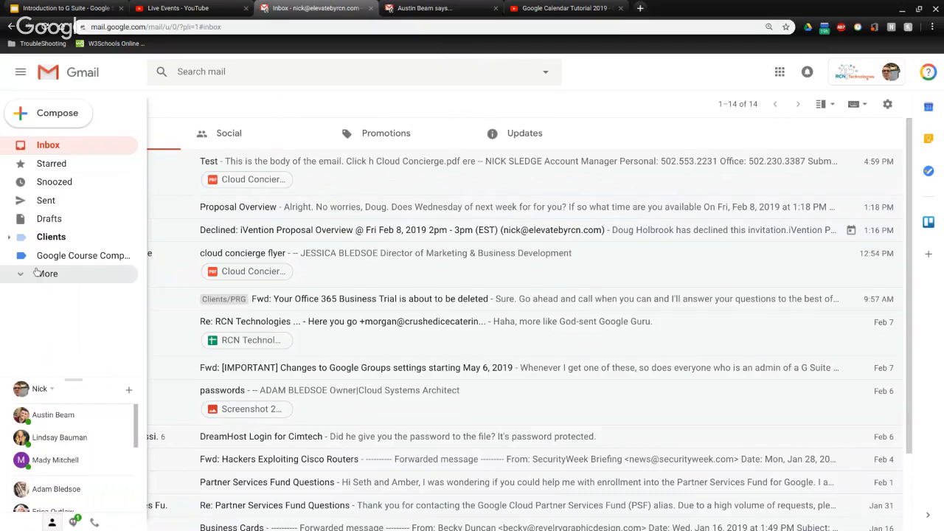
pyautogui.click(36, 272)
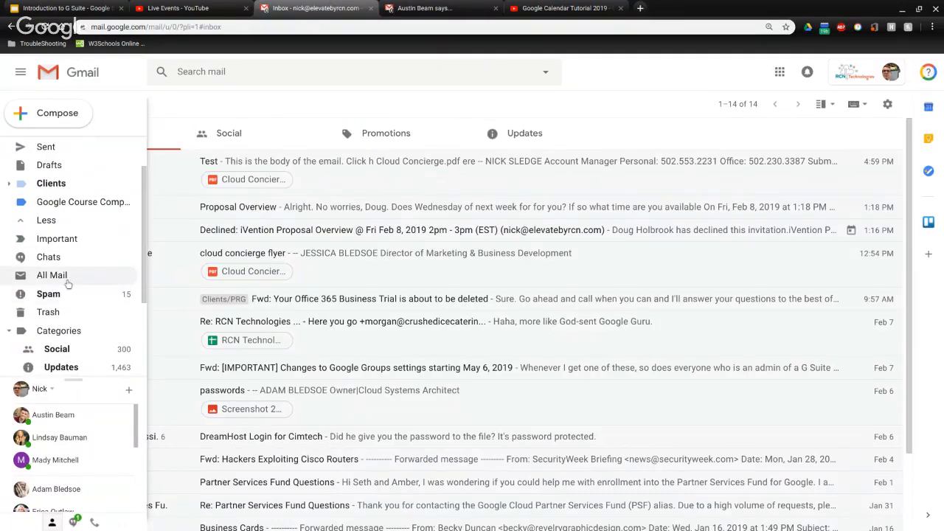
pyautogui.click(66, 283)
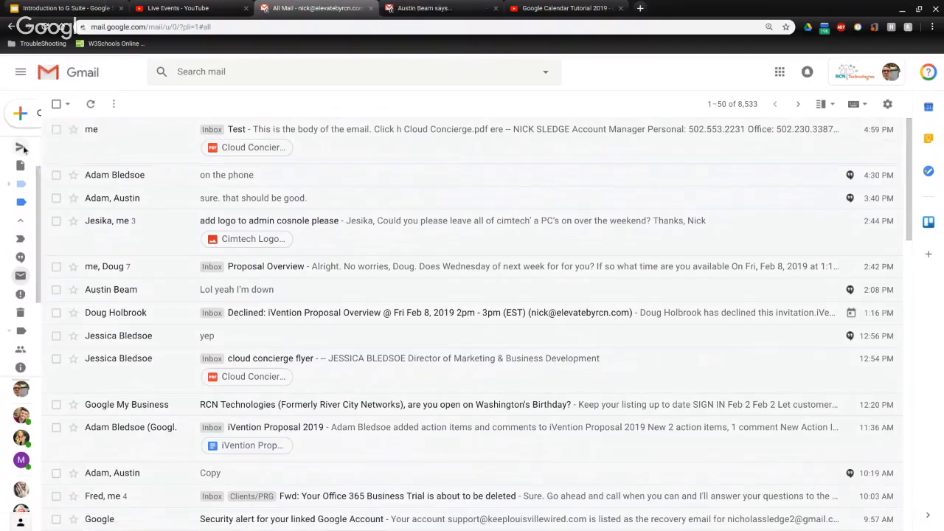
pyautogui.click(25, 150)
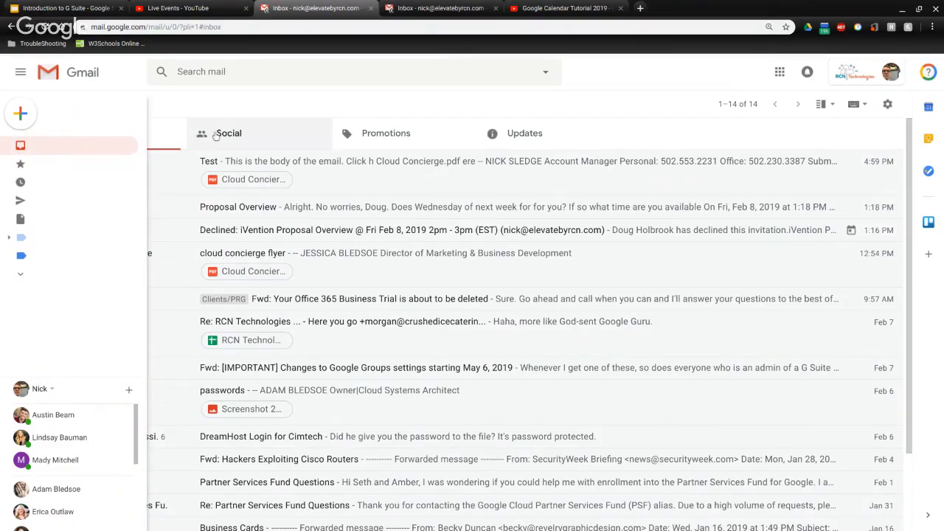
pyautogui.click(173, 188)
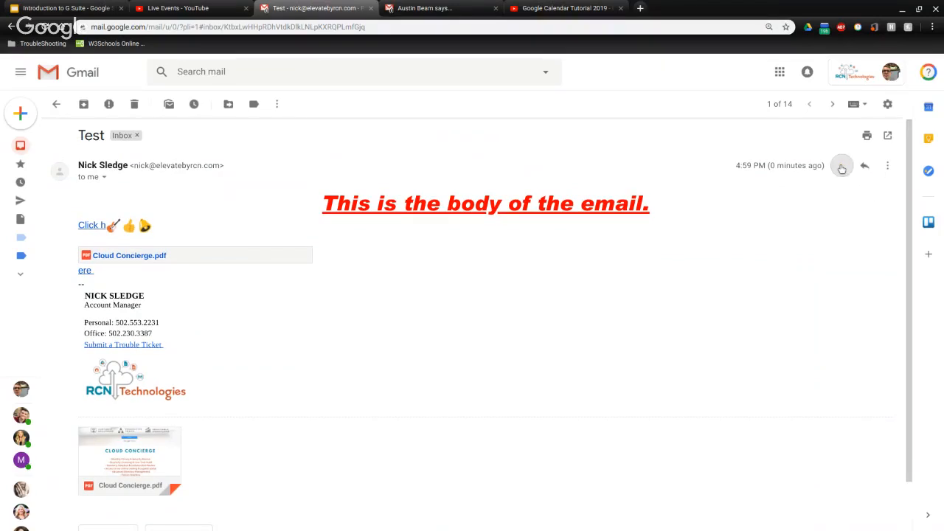
# Star then unstar the Test email, start a reply, and mark it as unread
pyautogui.click(842, 167)
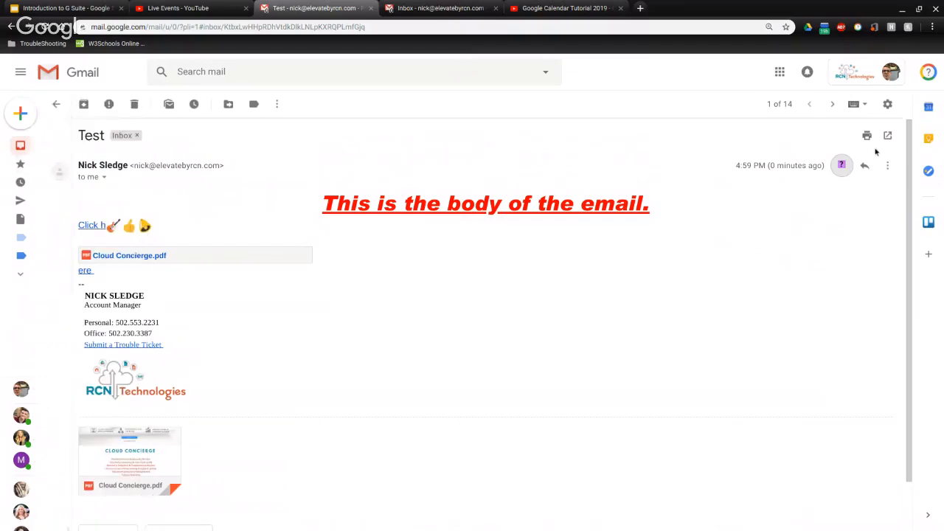
pyautogui.click(843, 166)
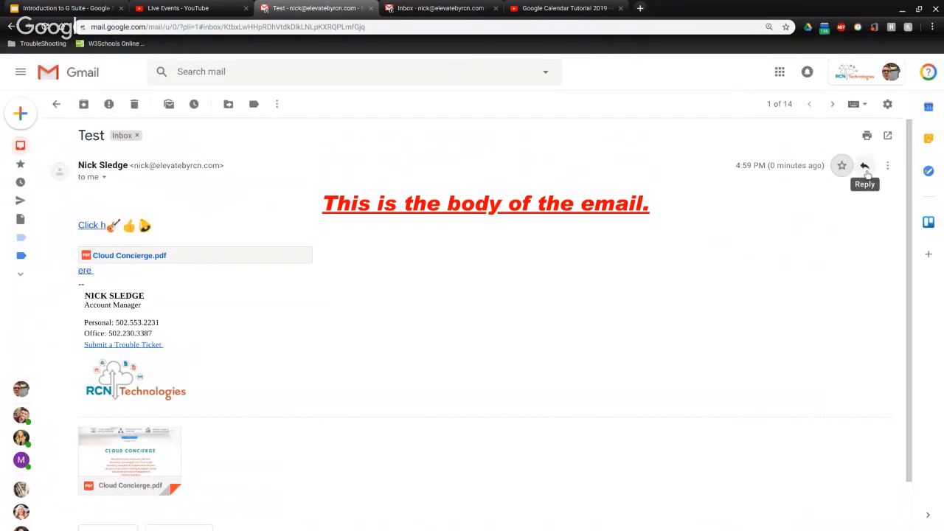
pyautogui.click(866, 168)
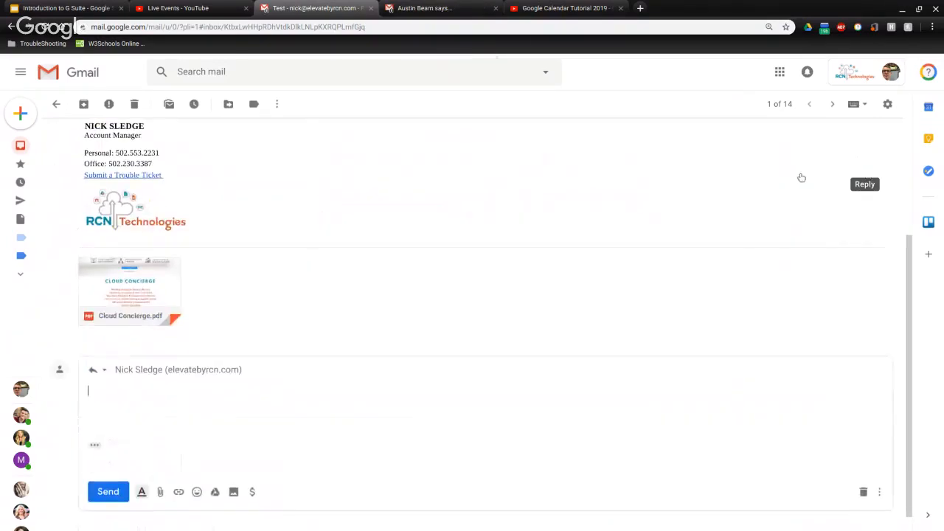
pyautogui.scroll(3, 288, 432)
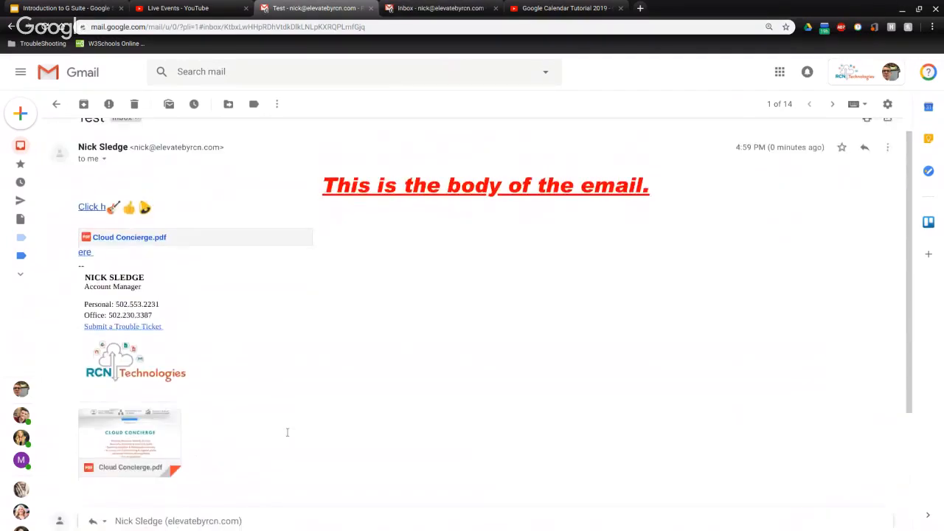
pyautogui.scroll(-3, 287, 432)
pyautogui.scroll(4, 288, 432)
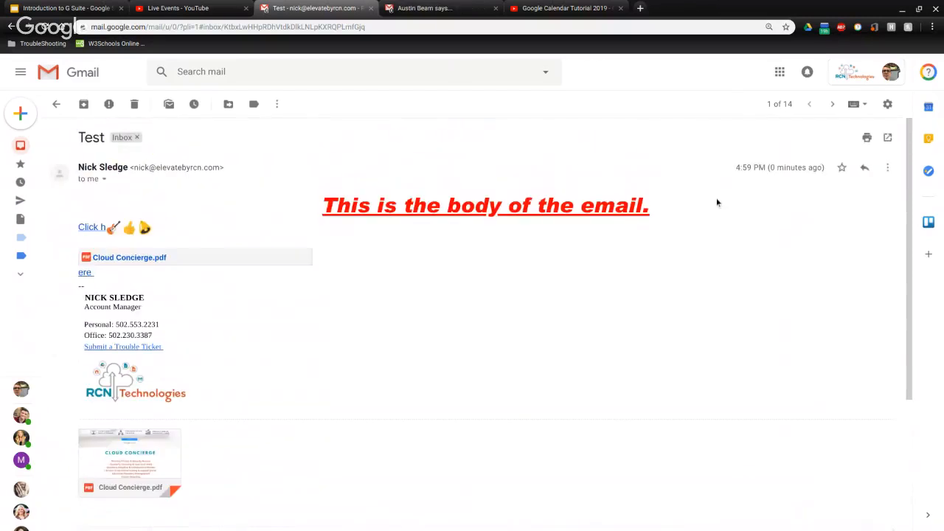
pyautogui.click(887, 168)
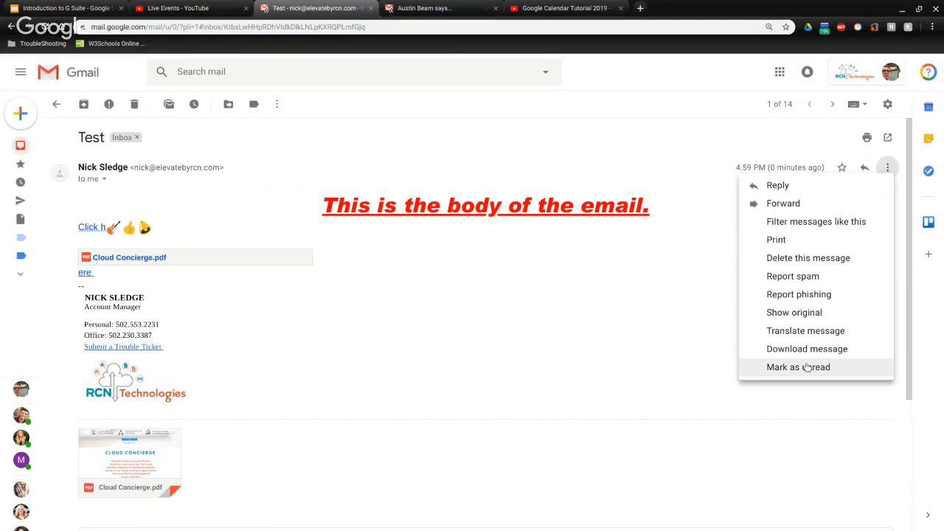
pyautogui.click(806, 367)
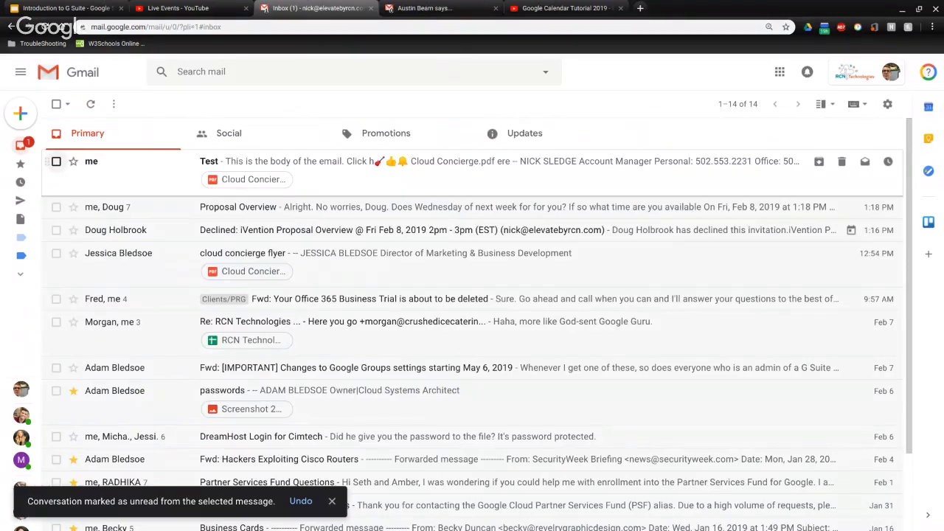
# Archive the Test email so it leaves the inbox, leaving 13 conversations
pyautogui.click(108, 170)
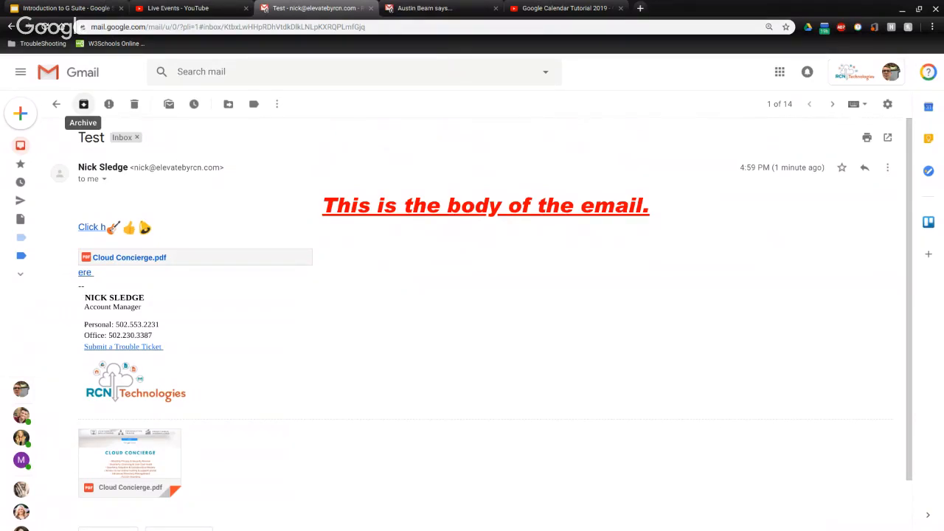
pyautogui.click(84, 107)
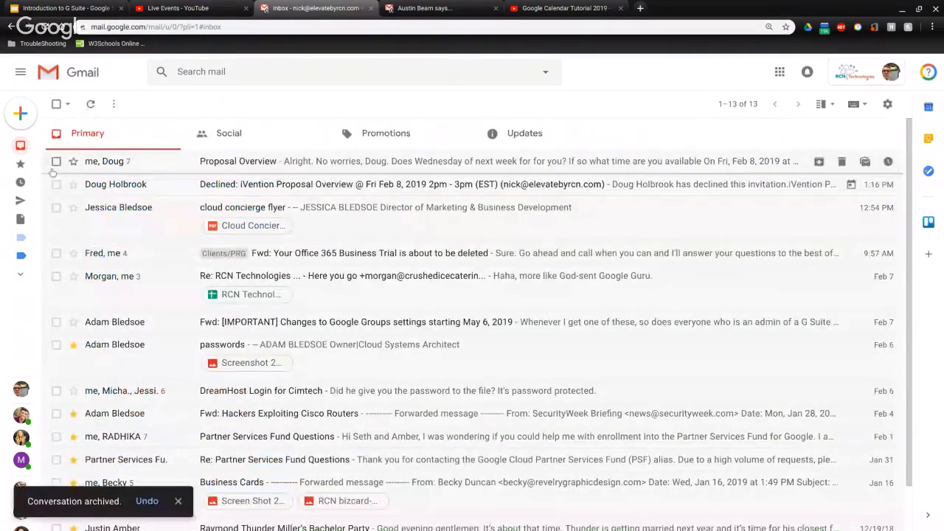
pyautogui.moveTo(24, 179)
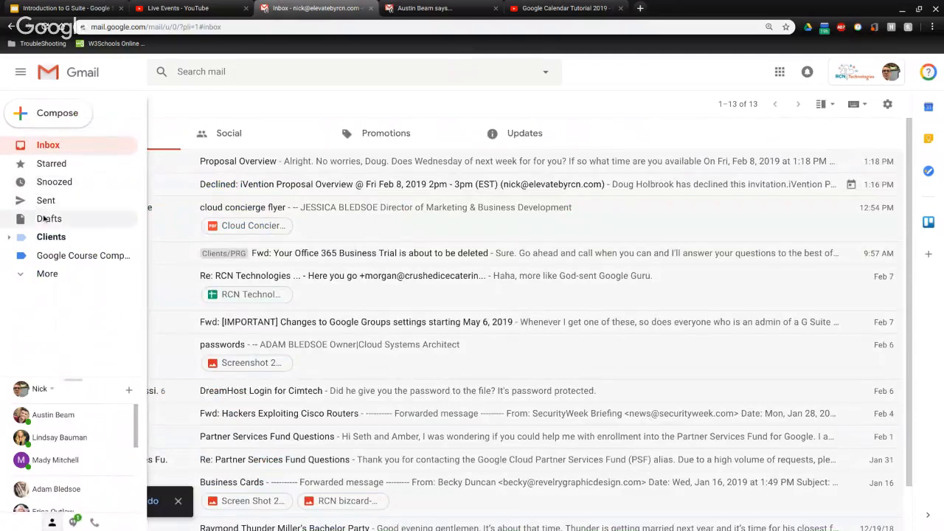
# Open the archived Test email from the All Mail folder under More
pyautogui.click(31, 274)
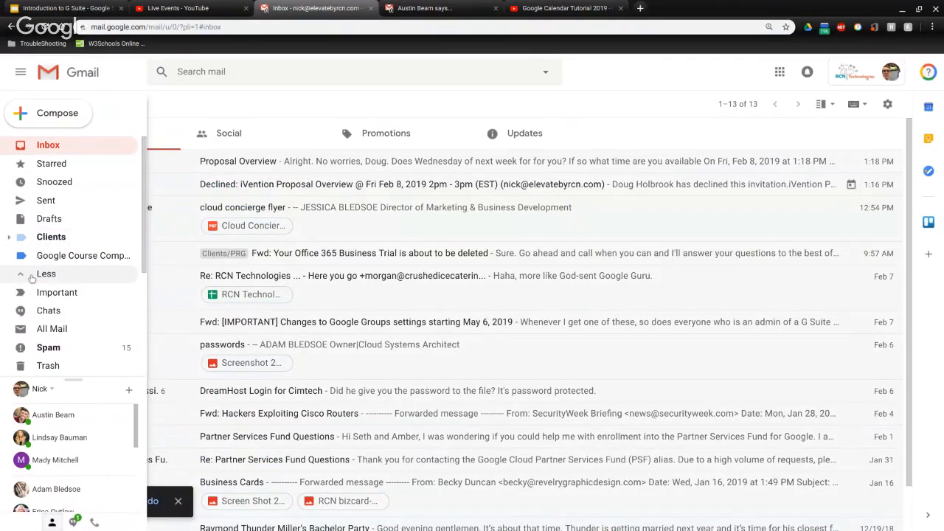
pyautogui.click(51, 327)
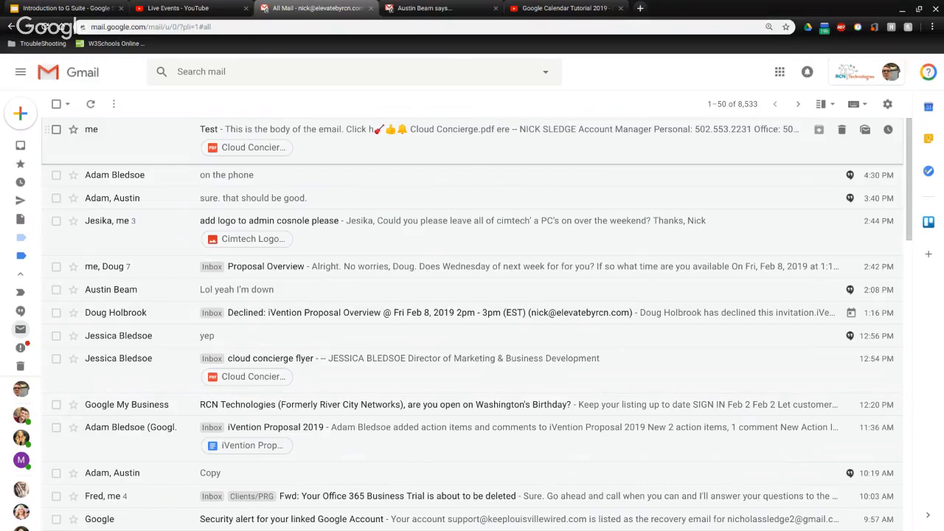
pyautogui.click(179, 155)
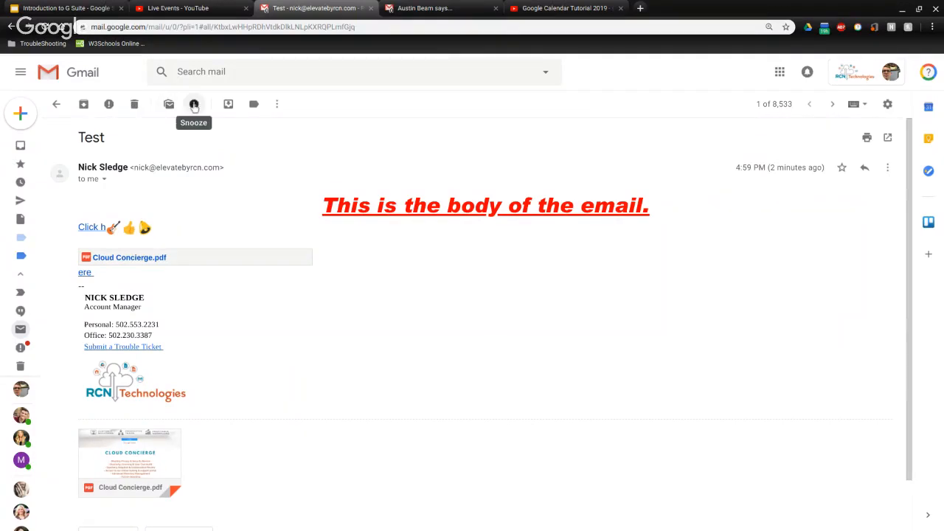
# Move the archived Test email back to the Inbox and reopen it from there
pyautogui.click(194, 104)
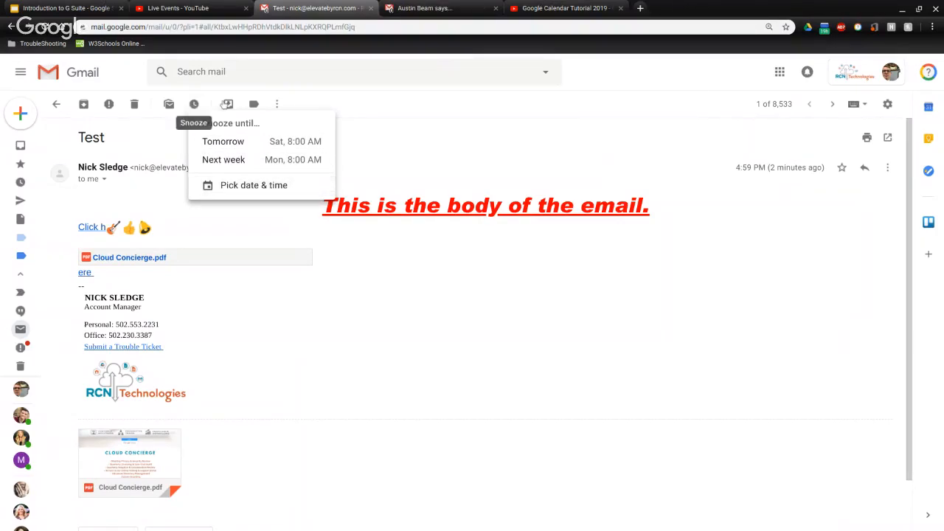
pyautogui.click(337, 101)
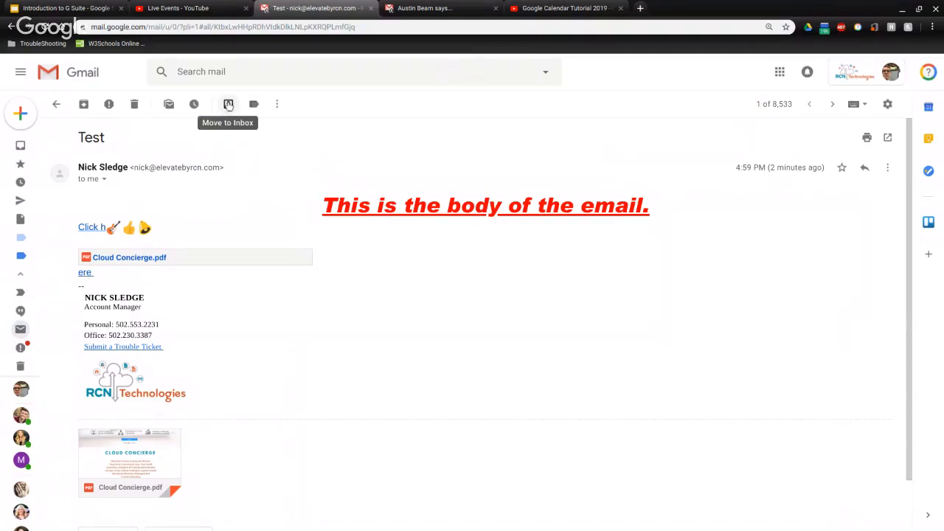
pyautogui.click(229, 105)
pyautogui.click(228, 104)
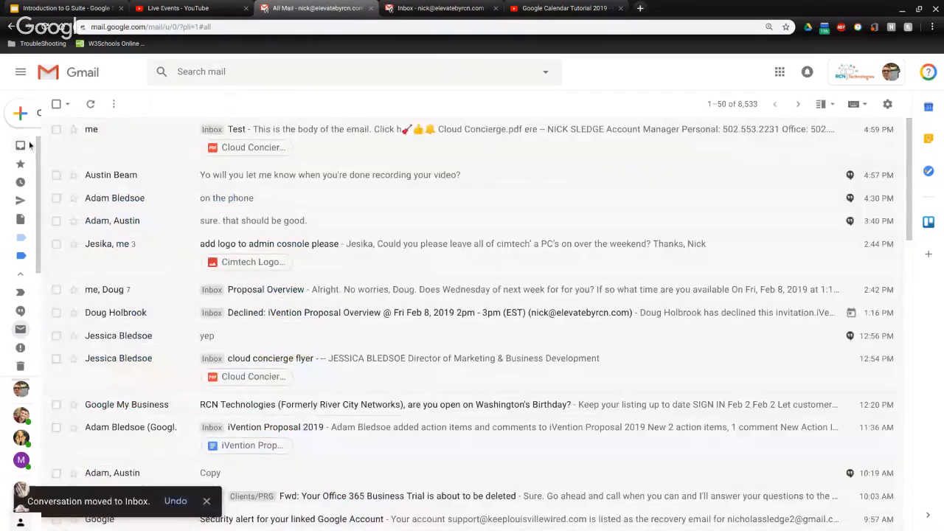
pyautogui.click(22, 145)
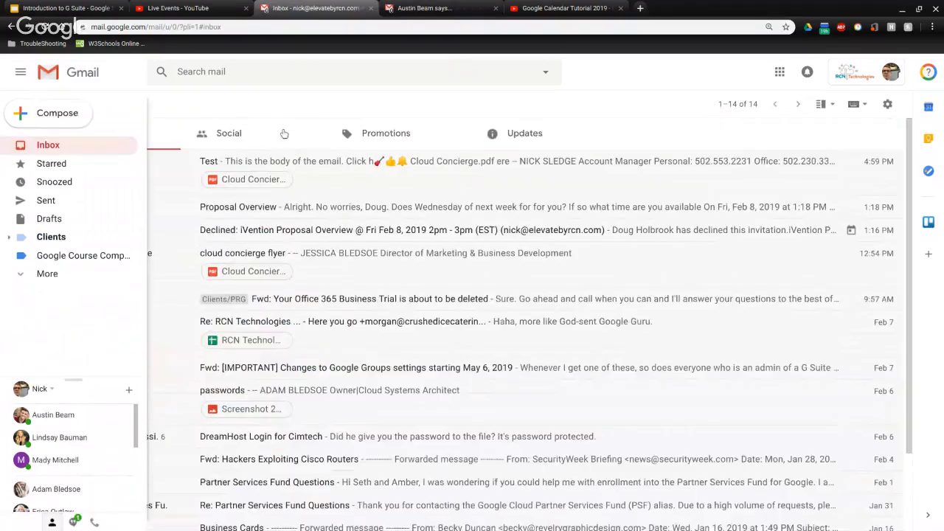
pyautogui.click(154, 169)
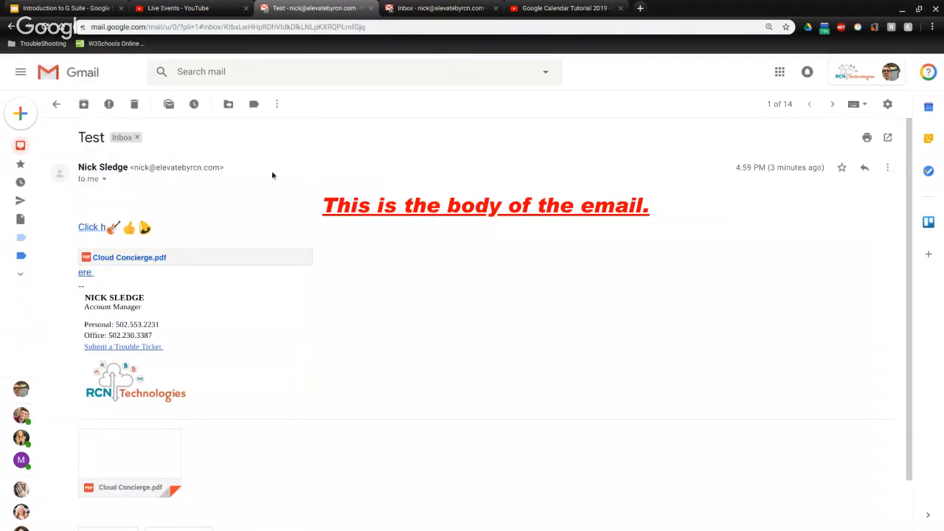
pyautogui.click(226, 106)
pyautogui.scroll(-1, 326, 180)
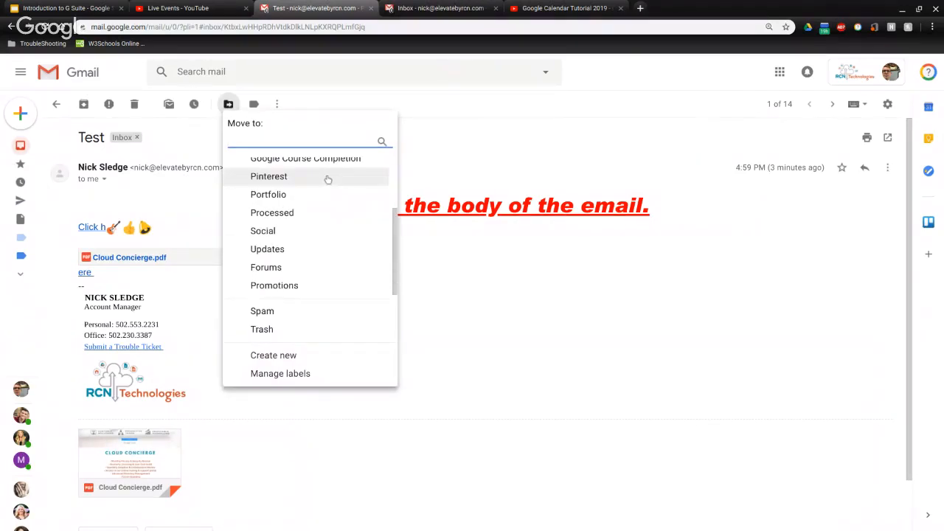
pyautogui.scroll(2, 313, 257)
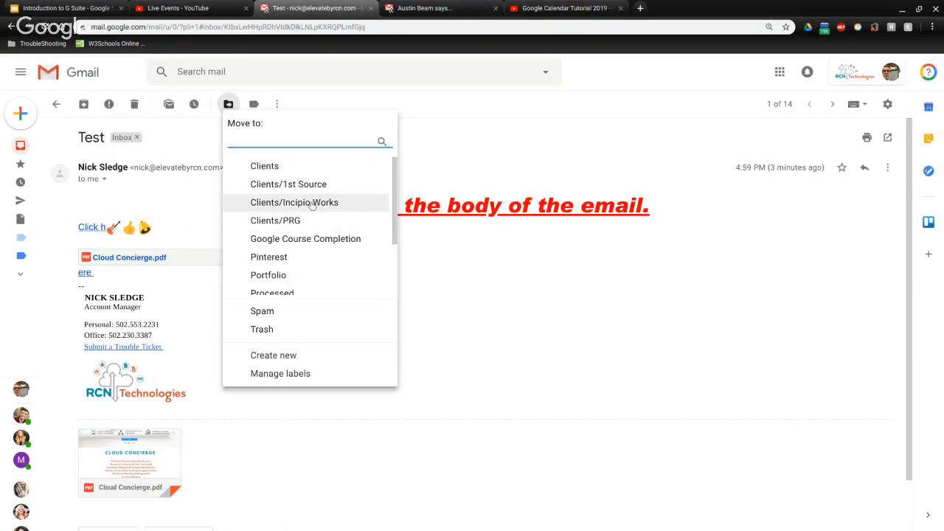
pyautogui.click(202, 150)
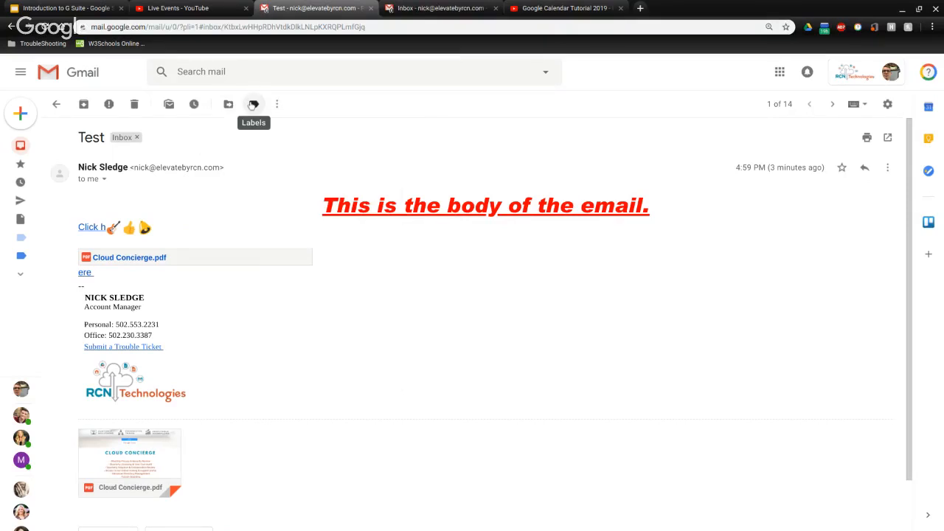
# Create a new label 'Test' and apply it to the email
pyautogui.click(253, 104)
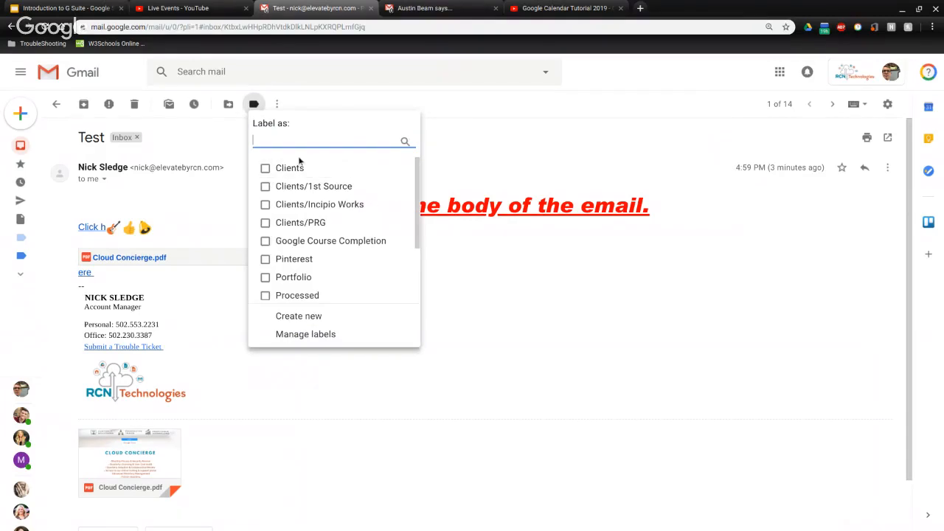
pyautogui.write('Tes')
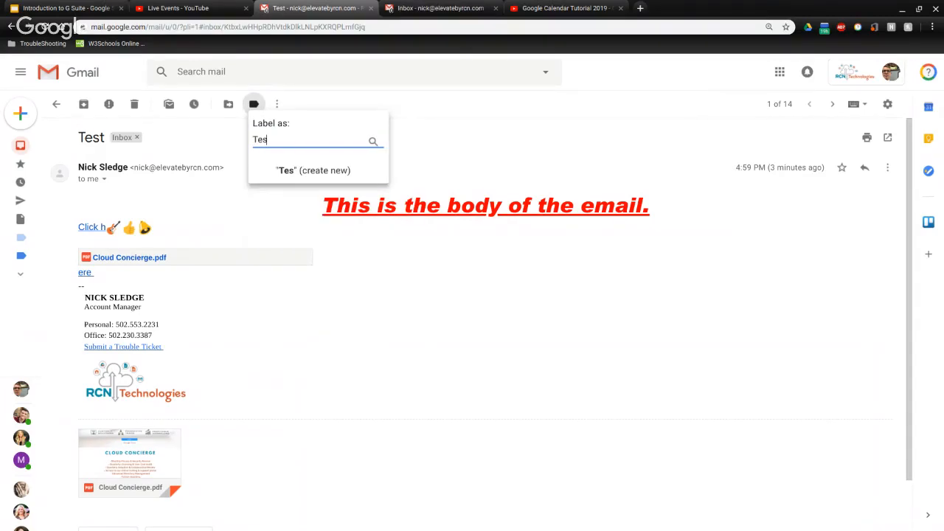
pyautogui.write('t')
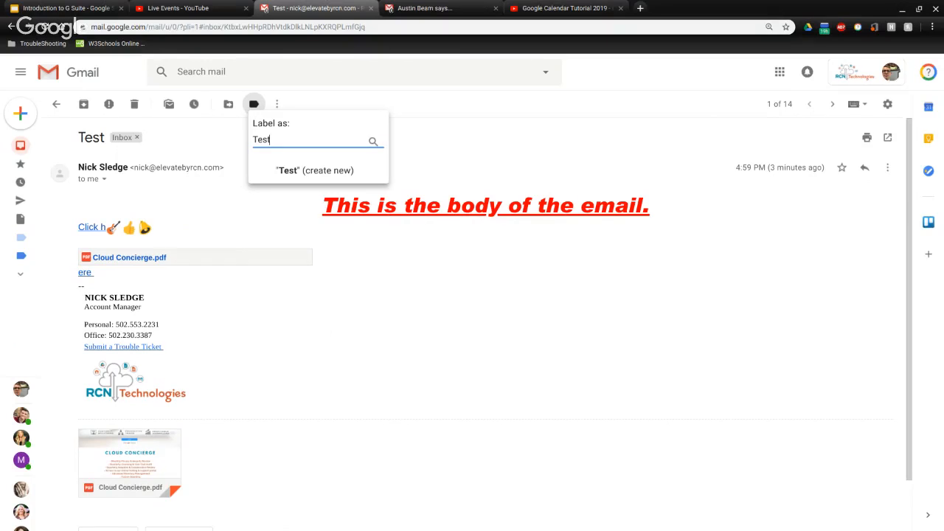
pyautogui.click(323, 169)
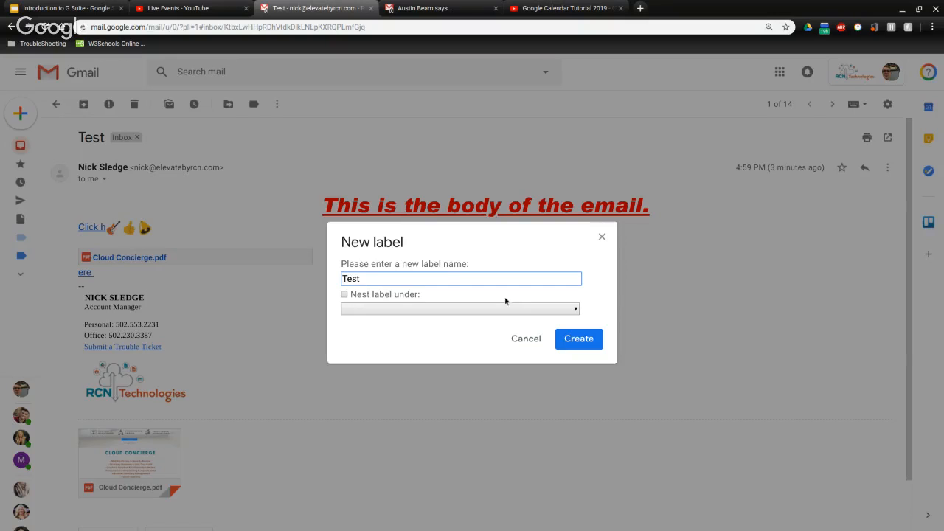
pyautogui.click(578, 338)
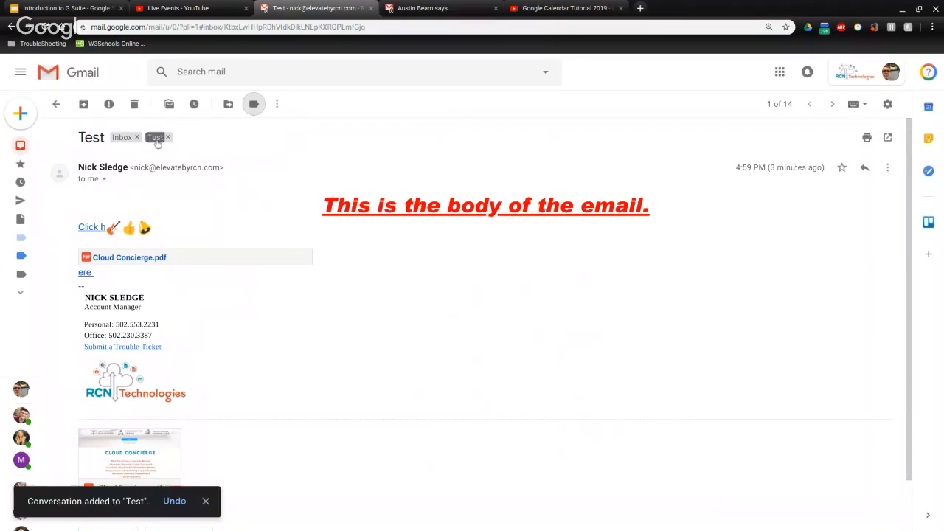
# View the mail under the Test label, then go back to the Inbox
pyautogui.moveTo(11, 155)
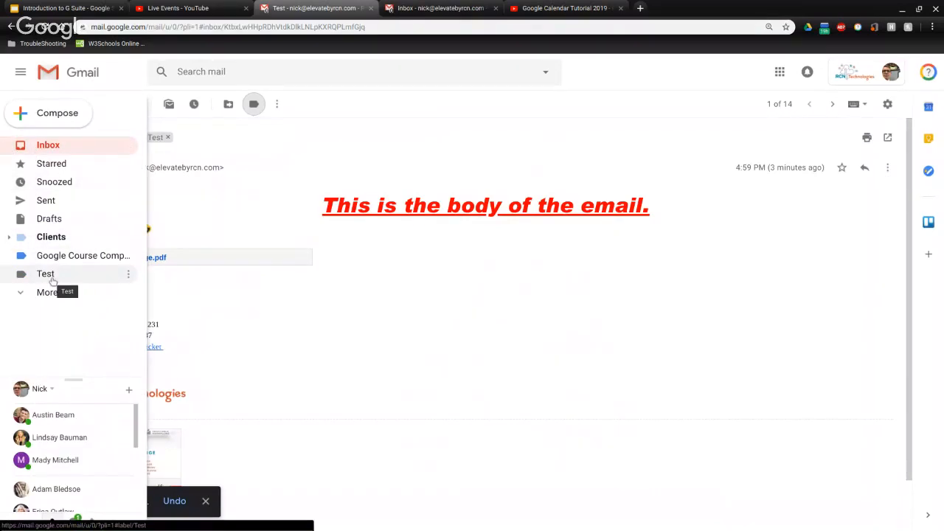
pyautogui.click(46, 274)
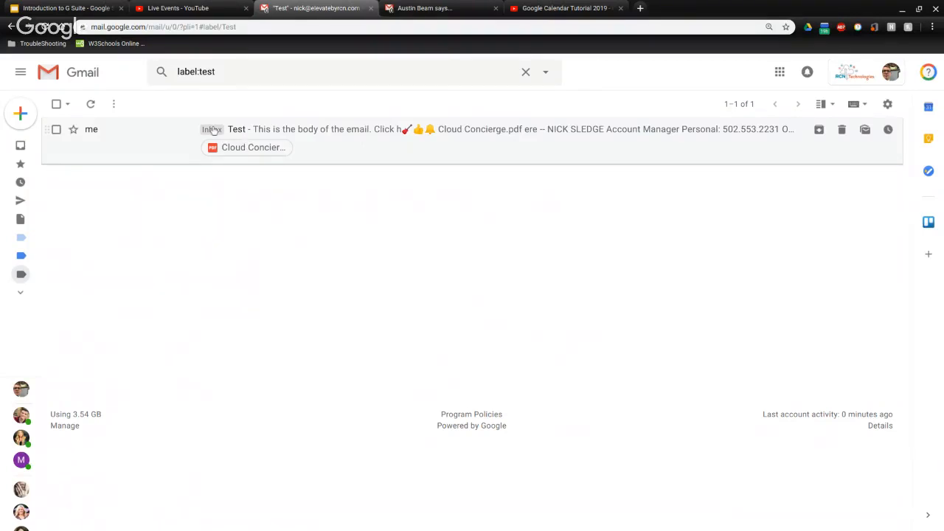
pyautogui.click(26, 147)
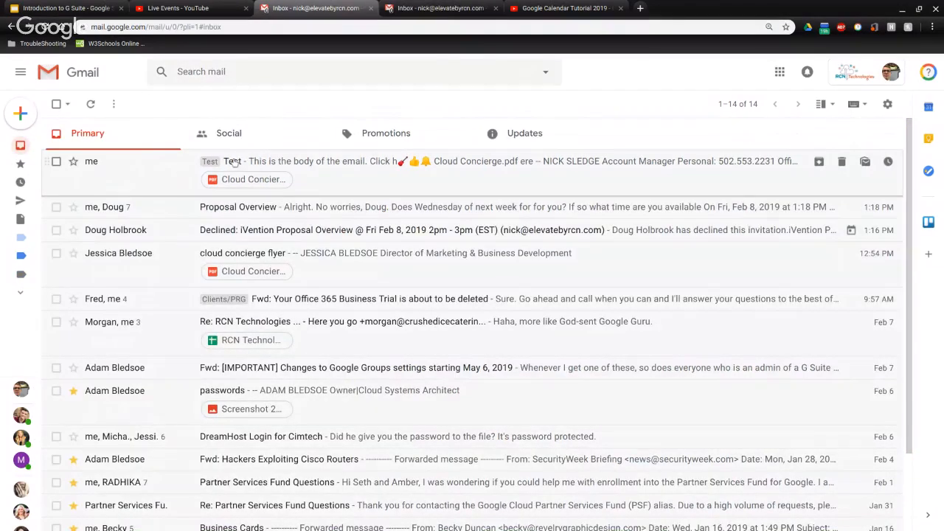
# Add the Test email to Tasks from its More actions menu
pyautogui.click(118, 179)
pyautogui.click(278, 105)
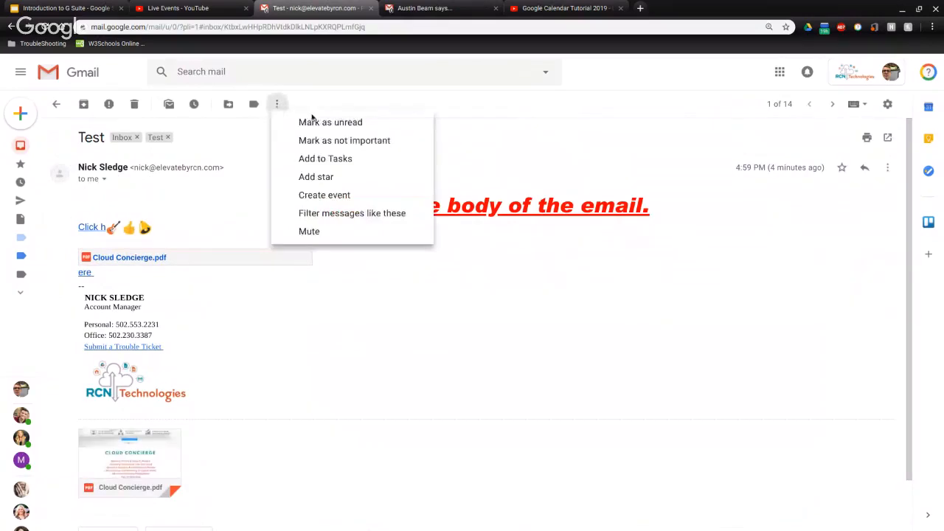
pyautogui.click(337, 161)
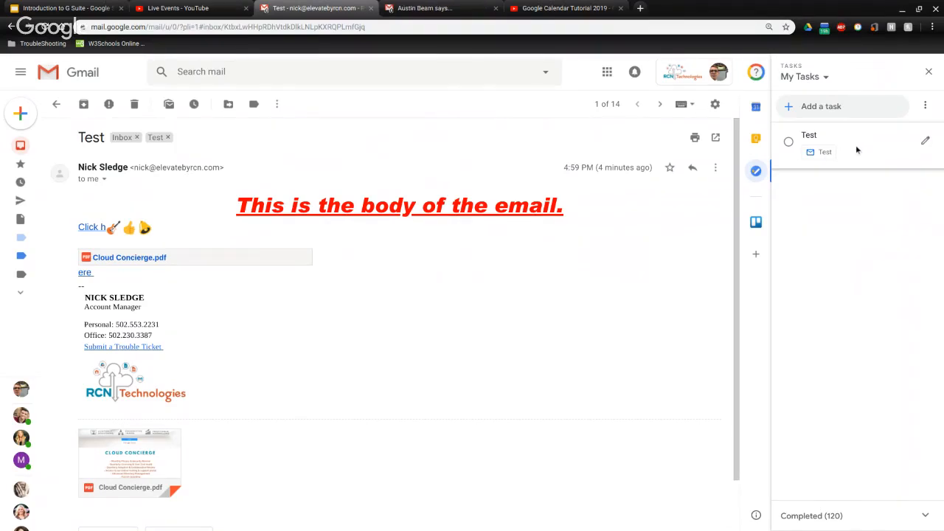
# Give the Test task the details 'Reminder to Send' and close the Tasks panel
pyautogui.click(922, 143)
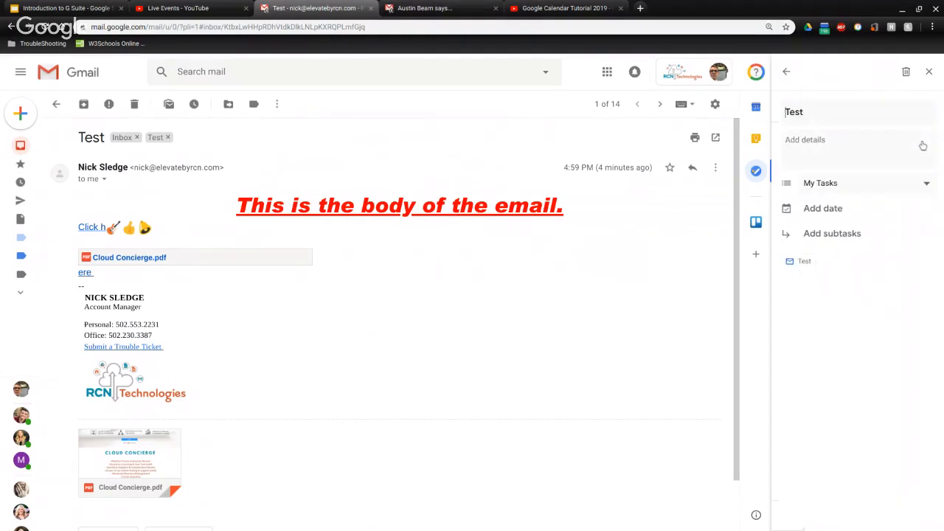
pyautogui.click(815, 146)
pyautogui.write('Remind')
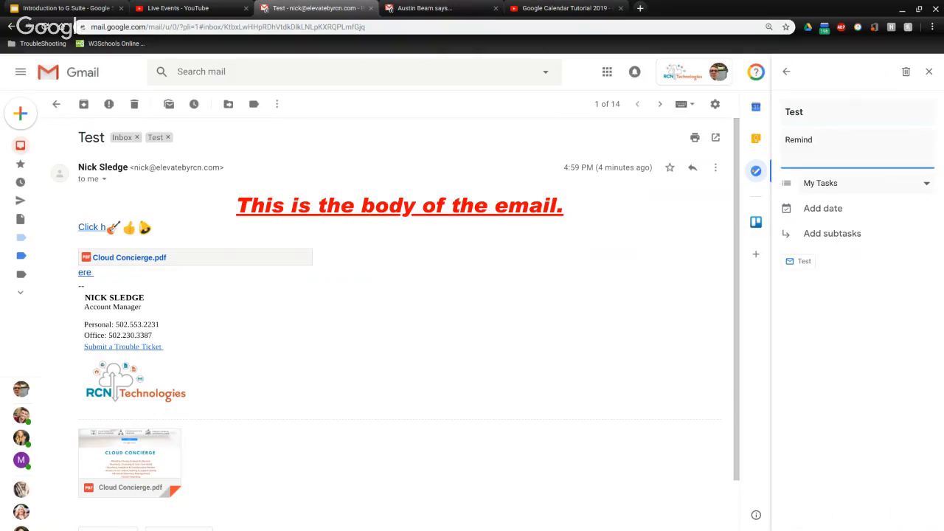
pyautogui.write('er to Send')
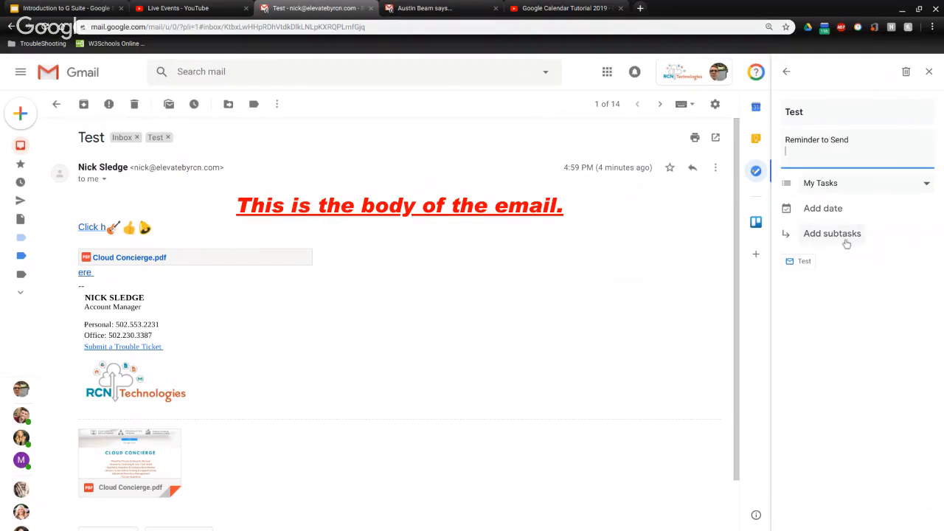
pyautogui.click(786, 73)
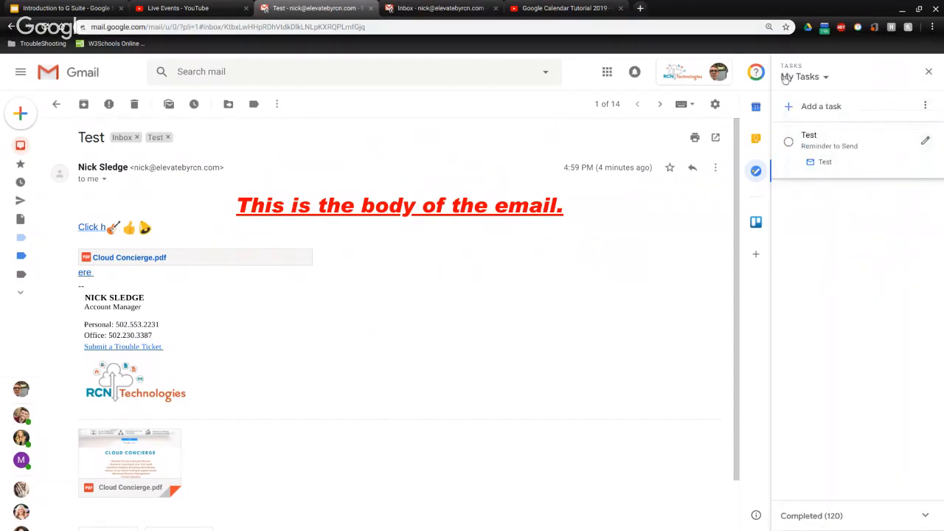
pyautogui.click(928, 72)
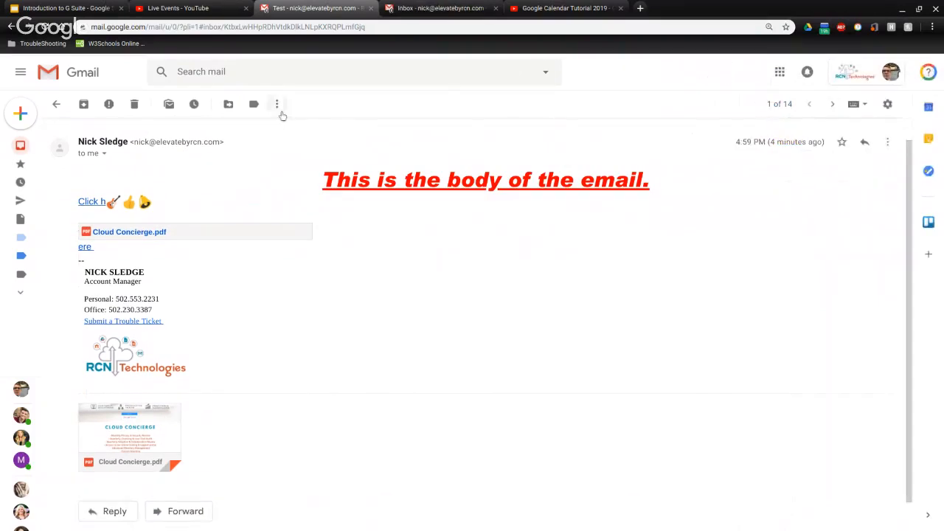
# Dismiss the email's More menu and return to the 14-conversation Inbox list
pyautogui.click(276, 104)
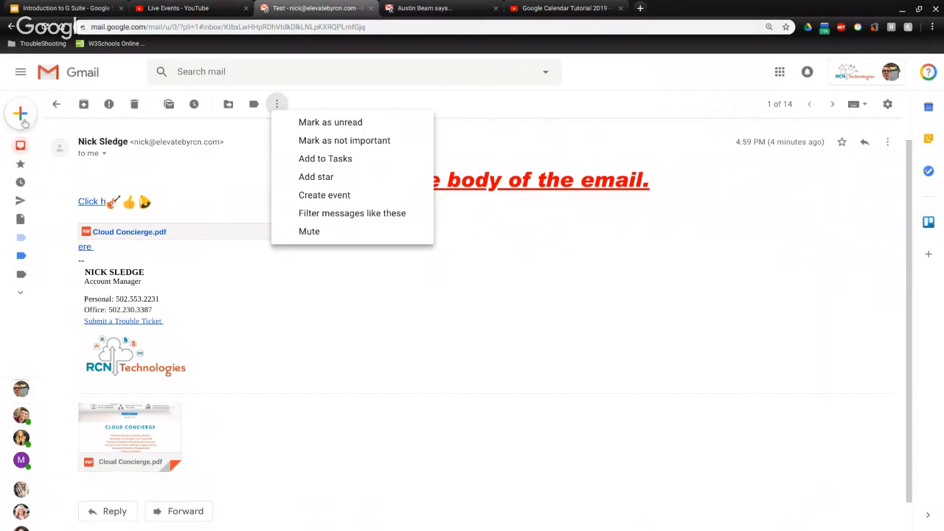
pyautogui.click(35, 145)
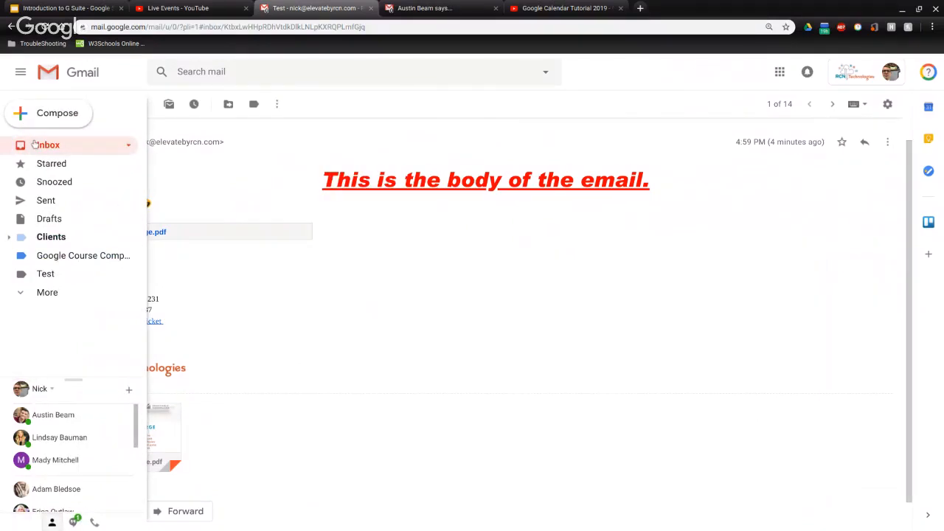
pyautogui.click(35, 144)
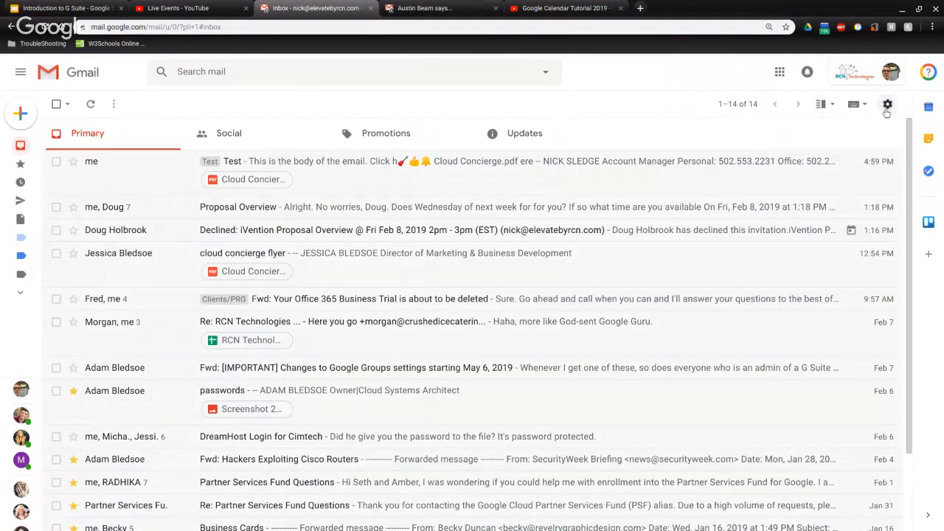
# Open Settings and browse the Labels, Inbox, Accounts, Filters, Forwarding, Add-ons and Chat pages
pyautogui.click(887, 104)
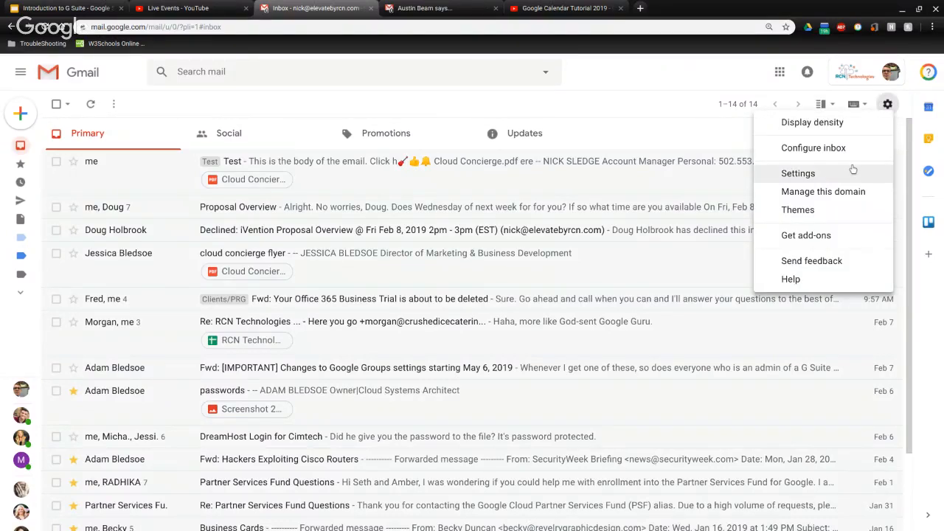
pyautogui.click(850, 172)
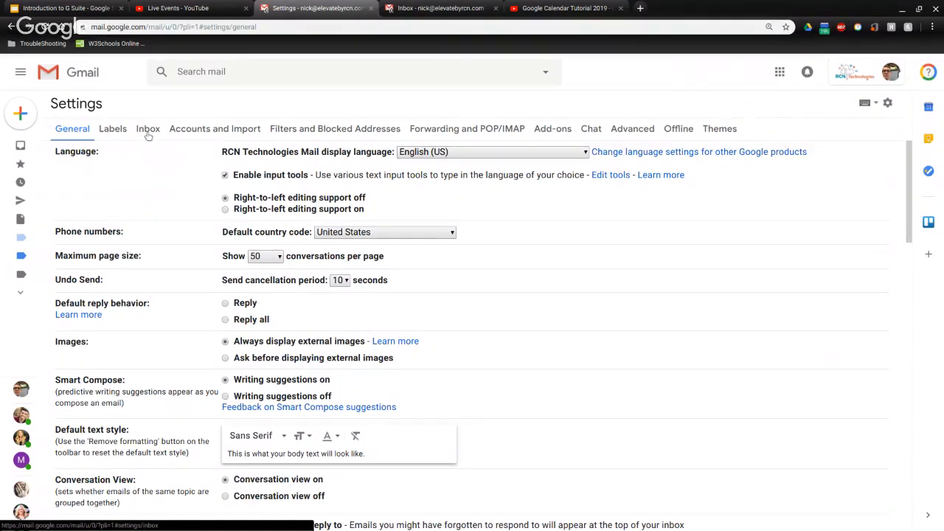
pyautogui.click(123, 133)
pyautogui.click(143, 135)
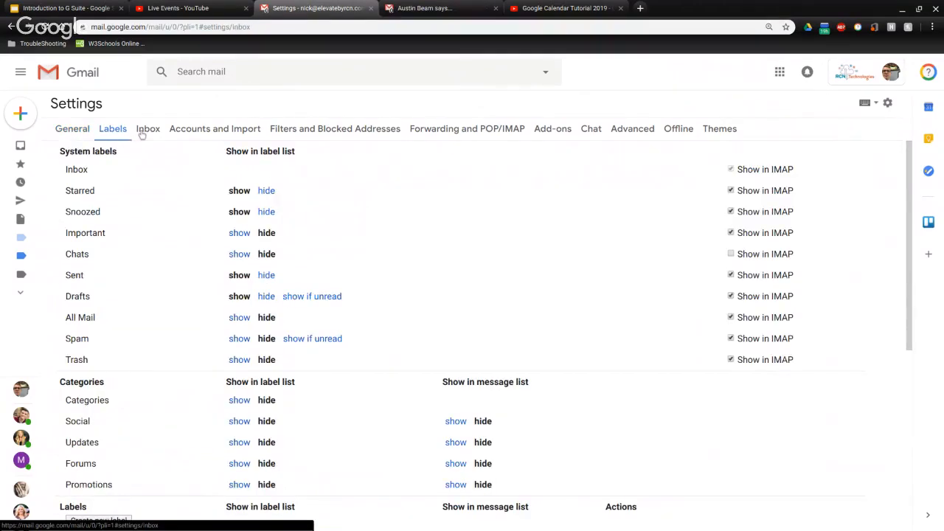
pyautogui.click(187, 135)
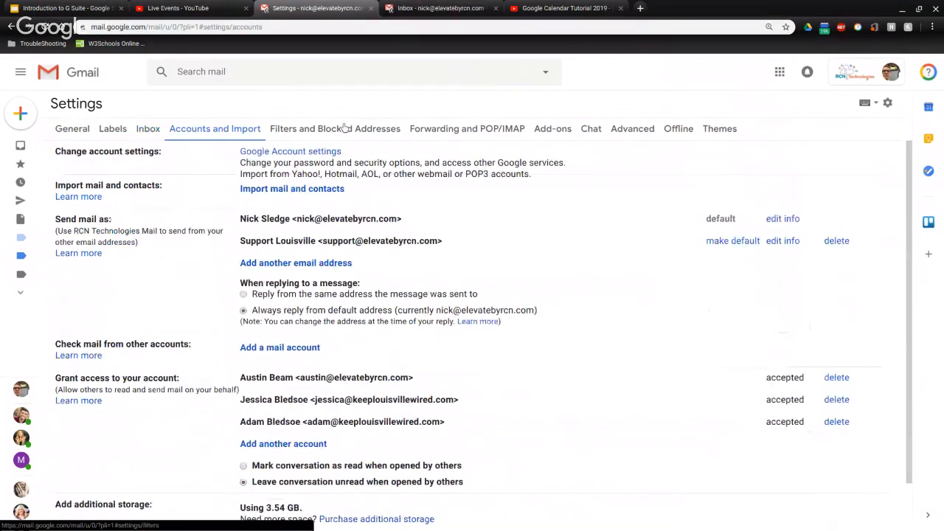
pyautogui.click(341, 132)
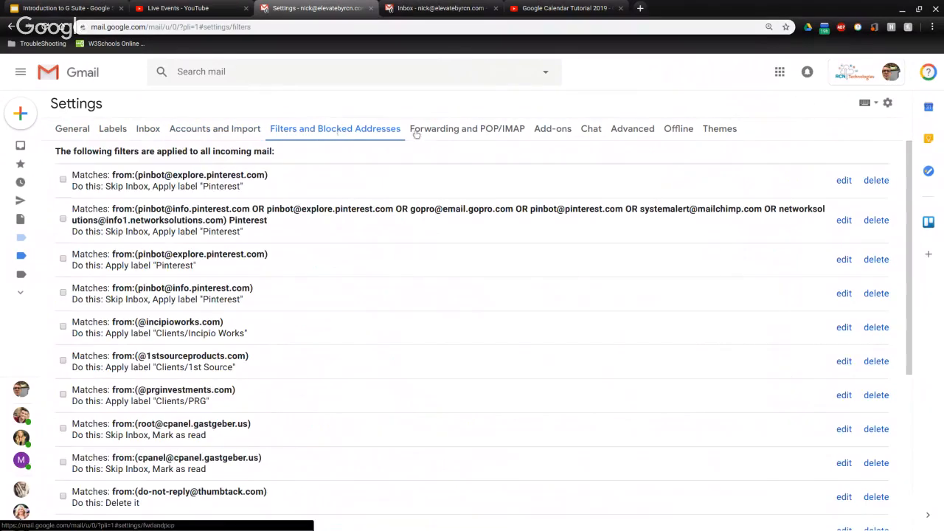
pyautogui.click(432, 138)
pyautogui.click(539, 131)
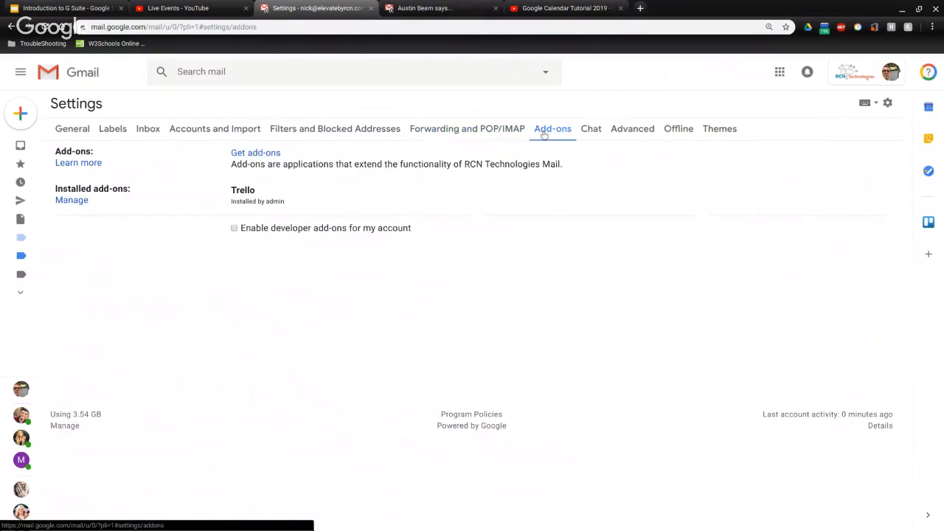
pyautogui.click(586, 136)
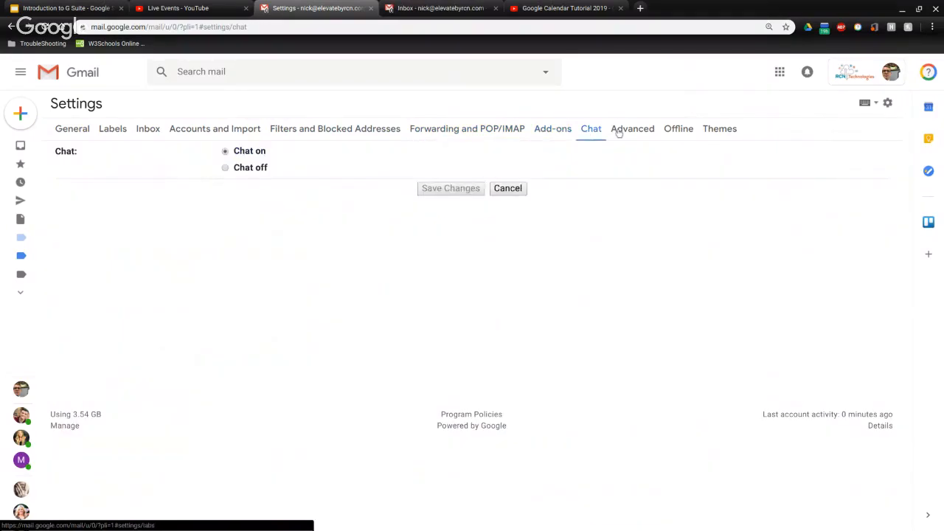
# View the Advanced, Offline and Themes settings pages, then return to General
pyautogui.click(619, 132)
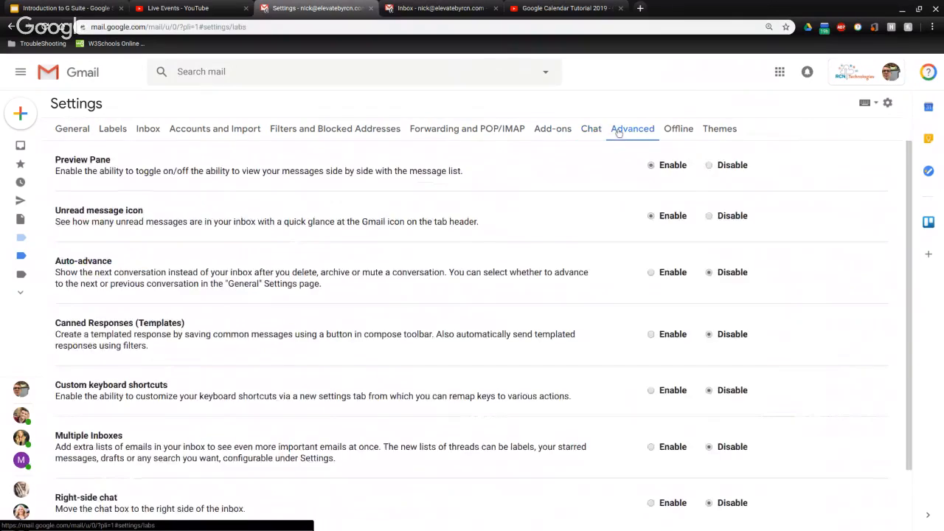
pyautogui.click(669, 130)
pyautogui.click(710, 130)
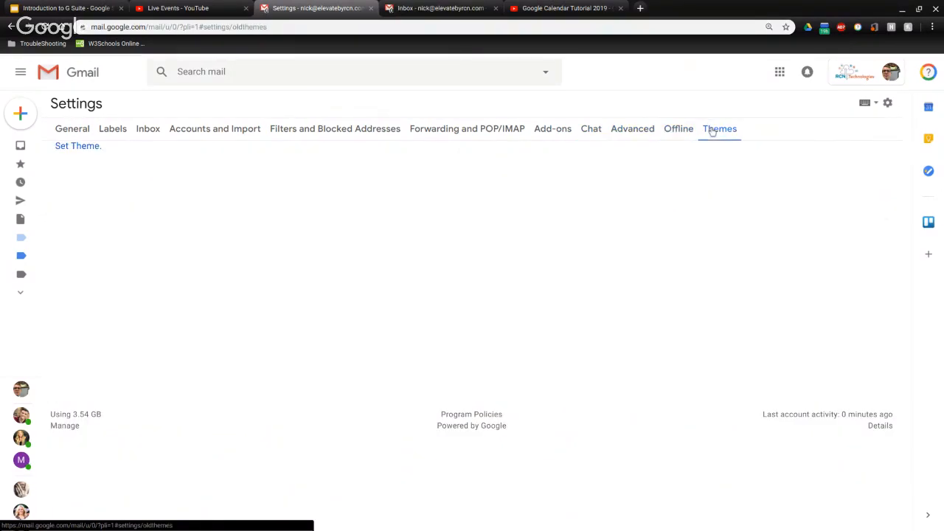
pyautogui.click(66, 128)
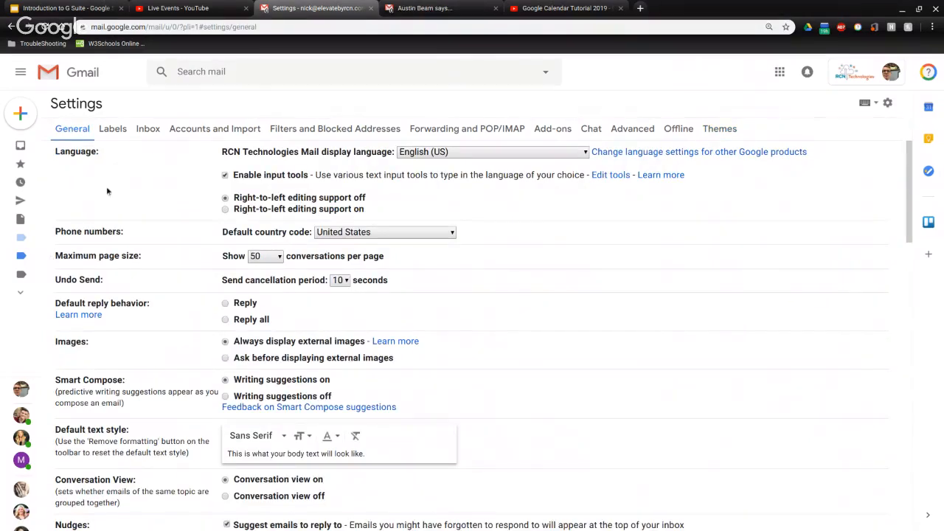
pyautogui.scroll(-1, 141, 200)
pyautogui.scroll(1, 153, 257)
pyautogui.scroll(-2, 196, 183)
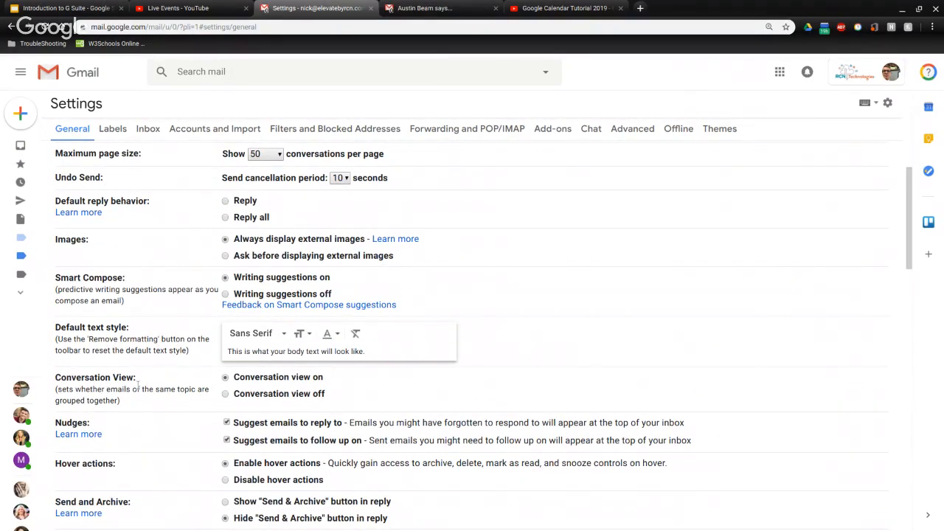
pyautogui.scroll(-1, 170, 387)
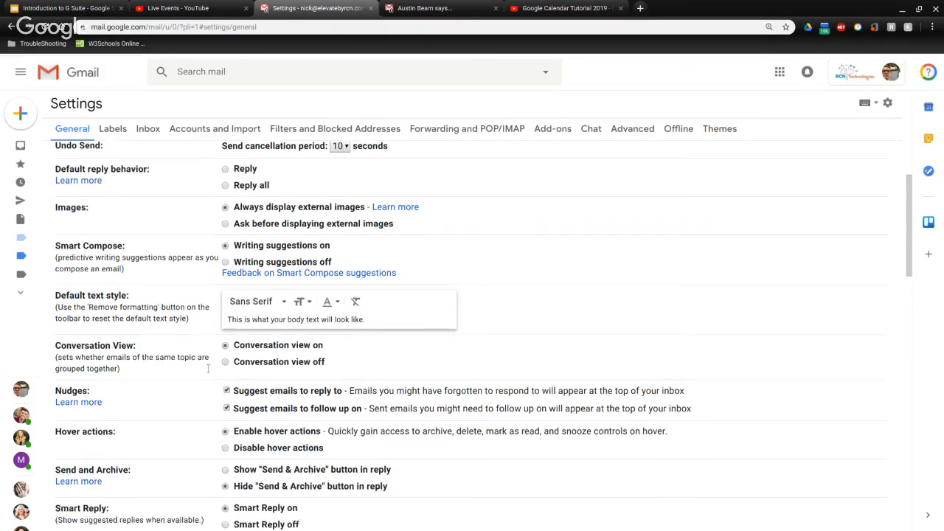
pyautogui.scroll(1, 147, 150)
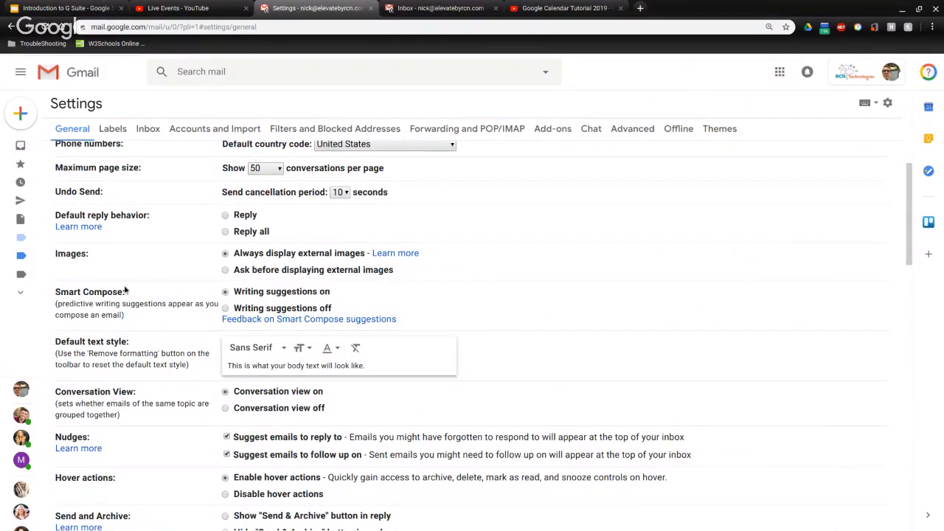
pyautogui.scroll(3, 124, 285)
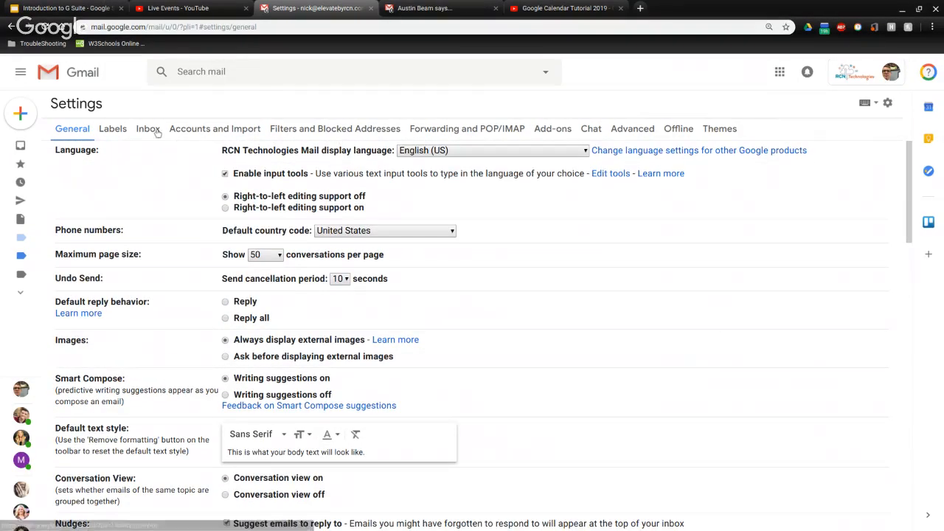
pyautogui.click(127, 132)
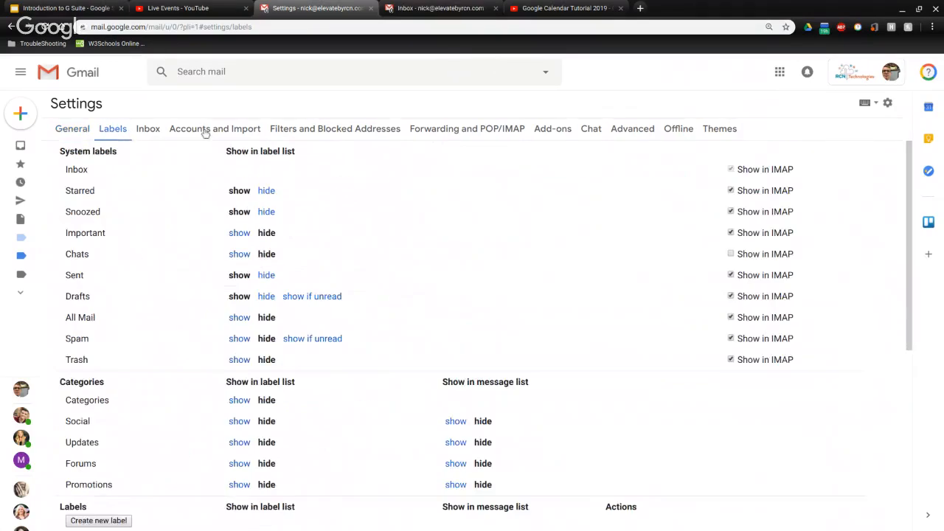
# Switch between the Accounts and Import, Inbox, and Filters and Blocked Addresses settings pages
pyautogui.click(205, 133)
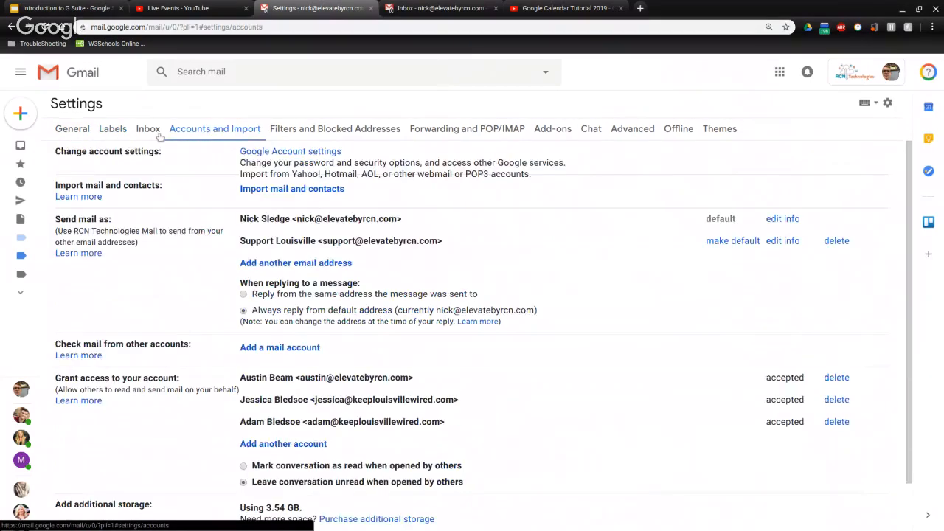
pyautogui.click(149, 132)
pyautogui.scroll(-2, 402, 184)
pyautogui.scroll(1, 402, 184)
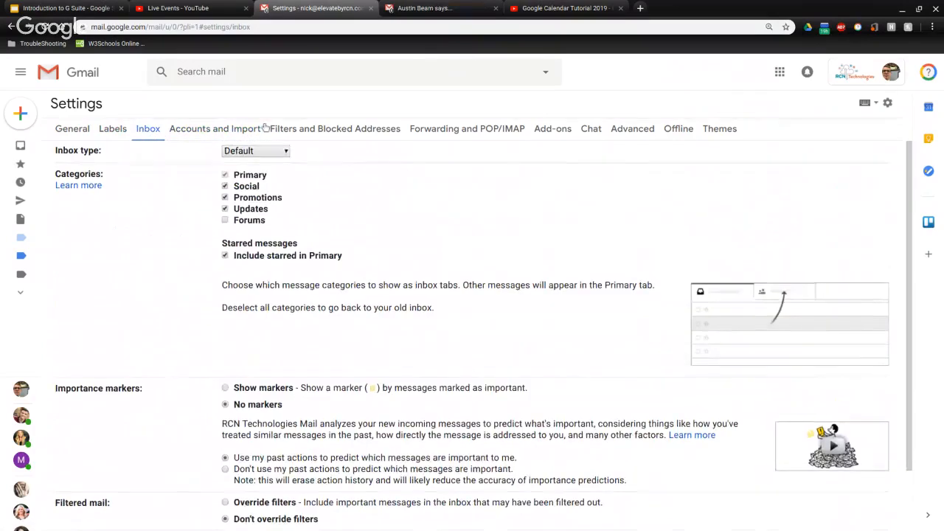
pyautogui.click(329, 127)
pyautogui.click(228, 136)
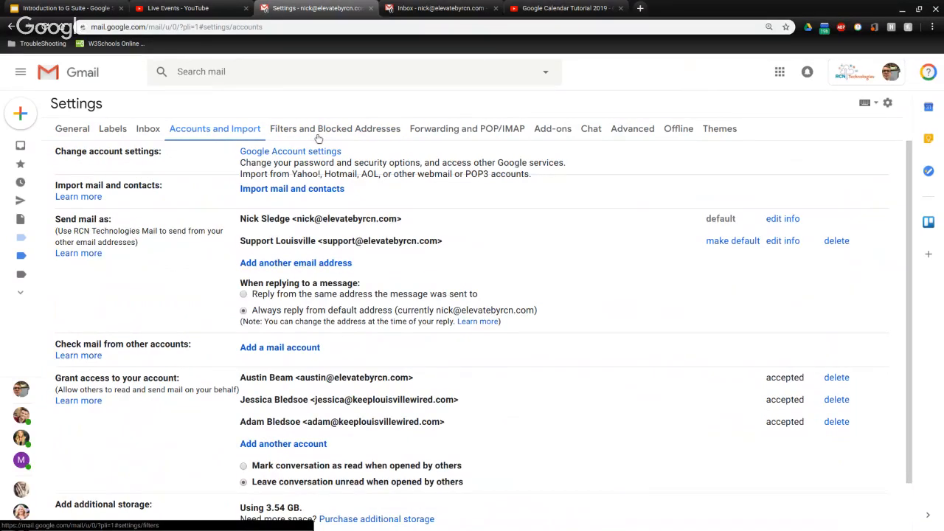
pyautogui.click(318, 138)
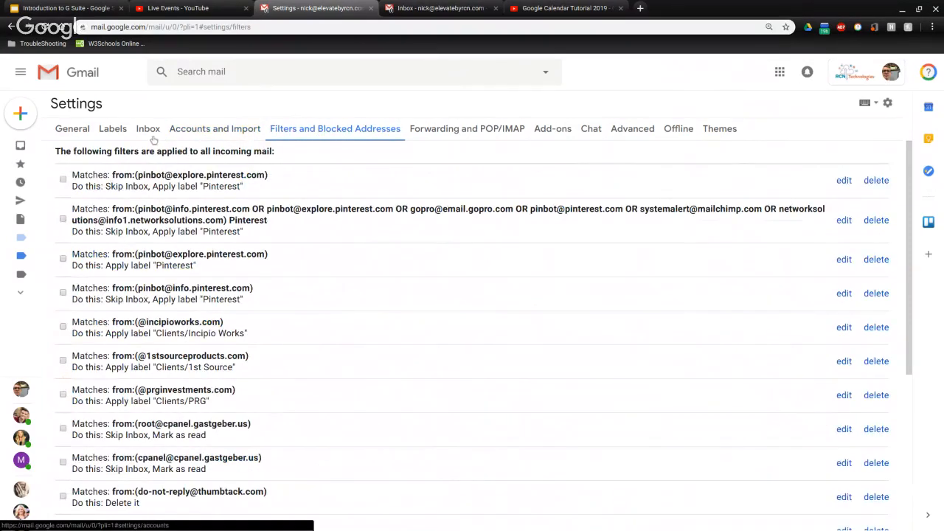
# Go from General to Inbox settings and review the Default inbox categories
pyautogui.click(77, 132)
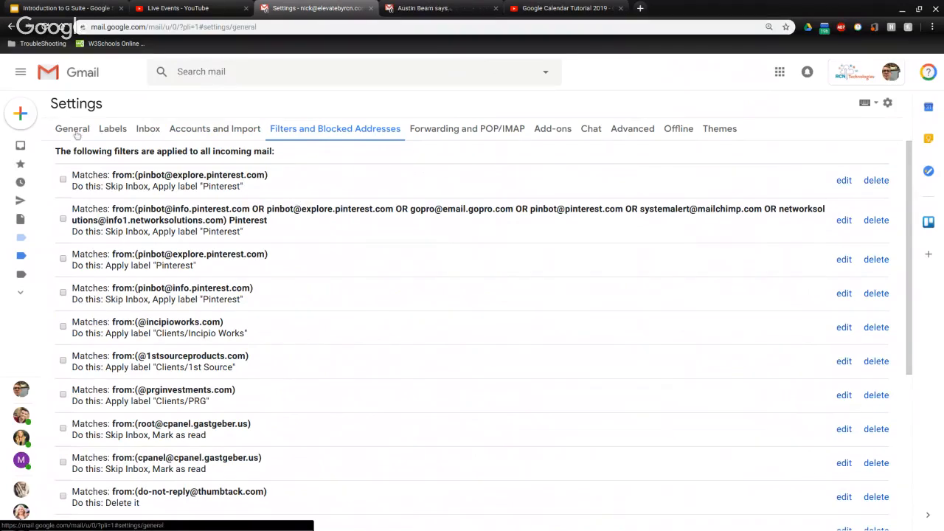
pyautogui.click(142, 130)
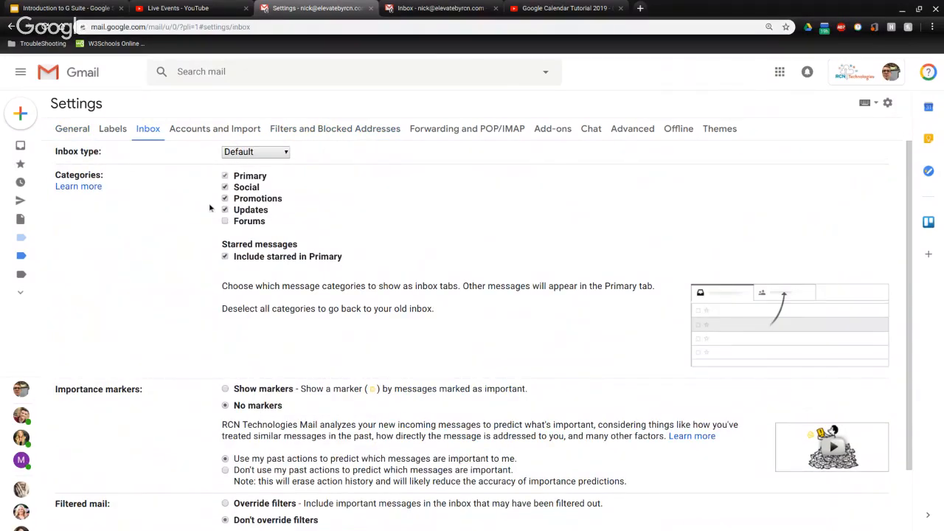
pyautogui.moveTo(231, 187)
pyautogui.moveTo(228, 211)
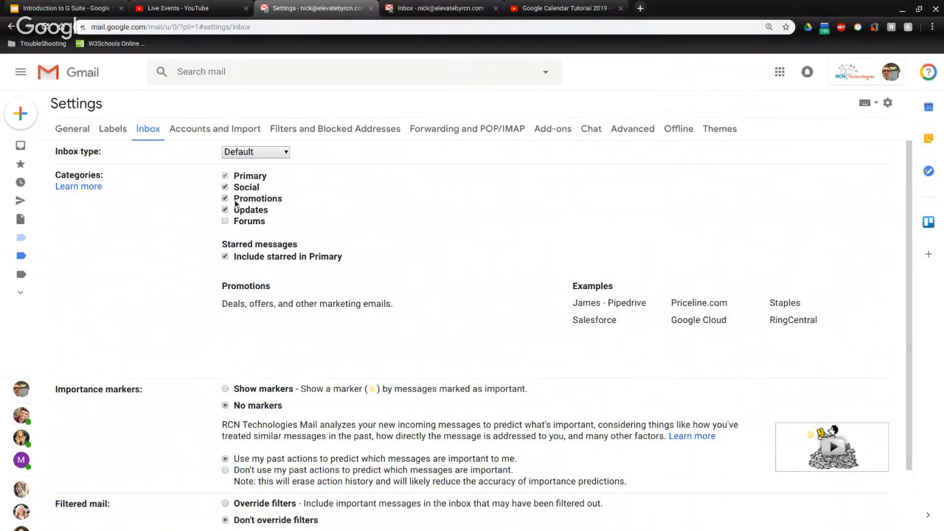
pyautogui.scroll(-1, 308, 237)
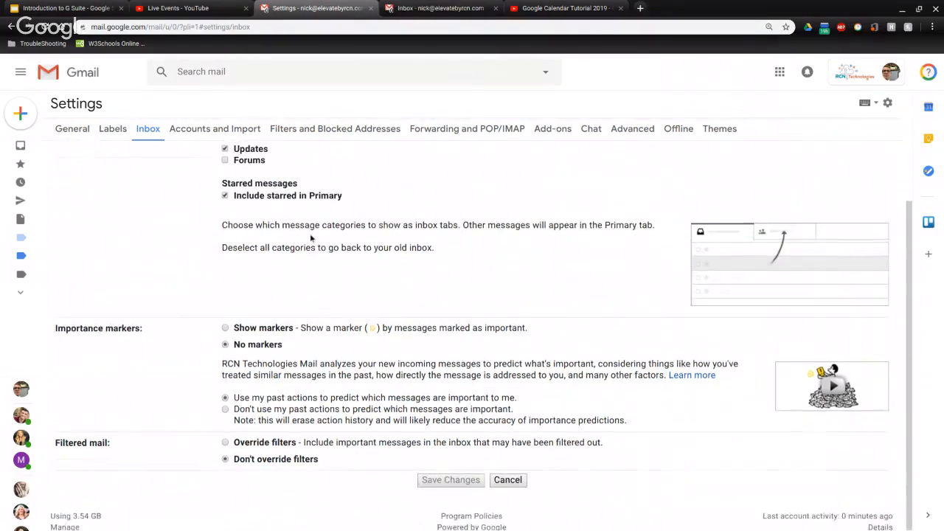
pyautogui.scroll(1, 310, 233)
# Switch to the General settings page and review it down to the My picture and Signature sections
pyautogui.click(68, 133)
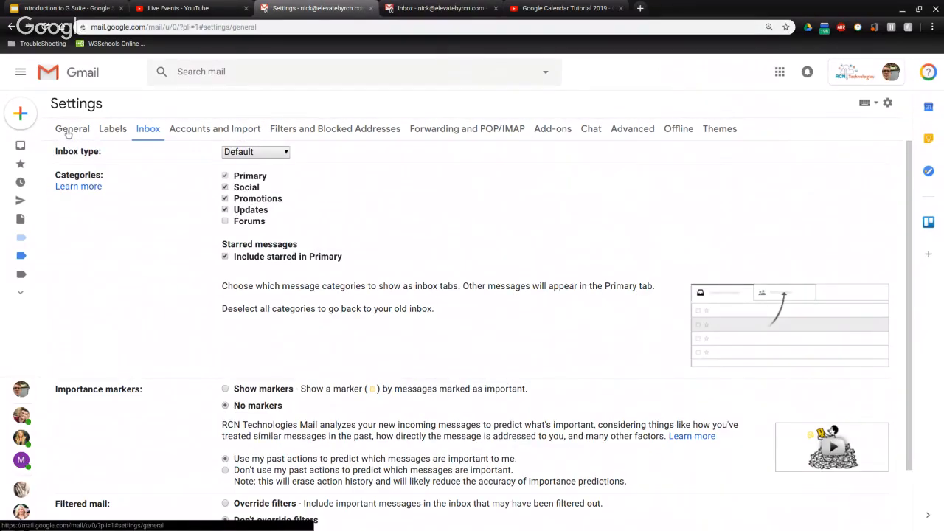
pyautogui.scroll(-5, 147, 317)
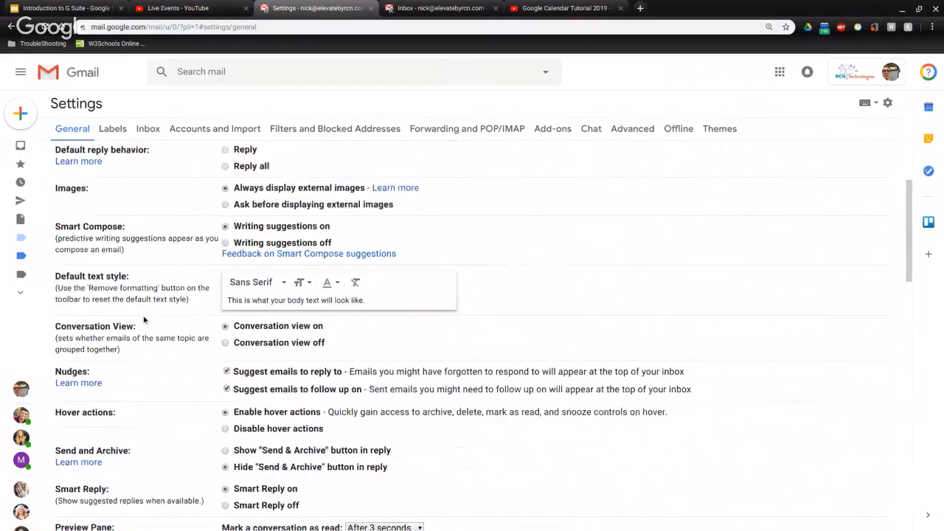
pyautogui.scroll(-1, 154, 317)
pyautogui.scroll(-4, 154, 318)
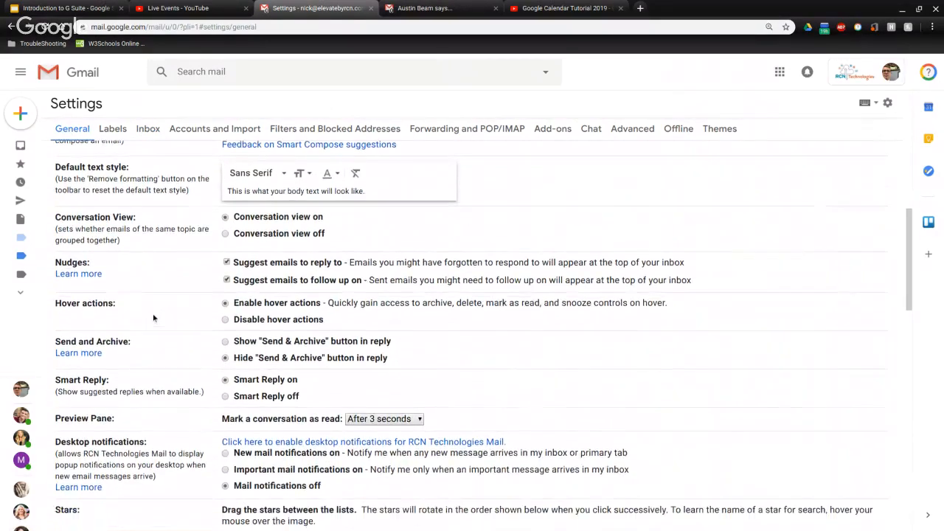
pyautogui.scroll(-2, 142, 258)
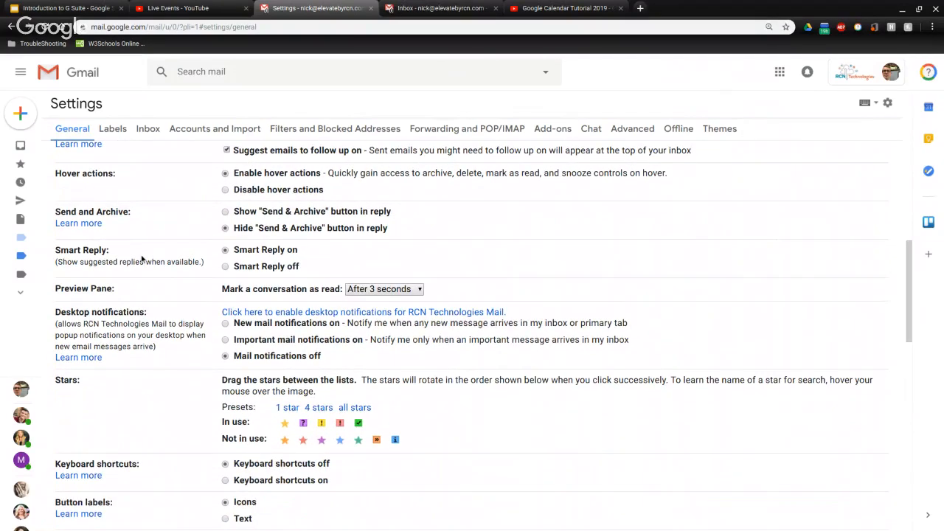
pyautogui.scroll(-5, 142, 258)
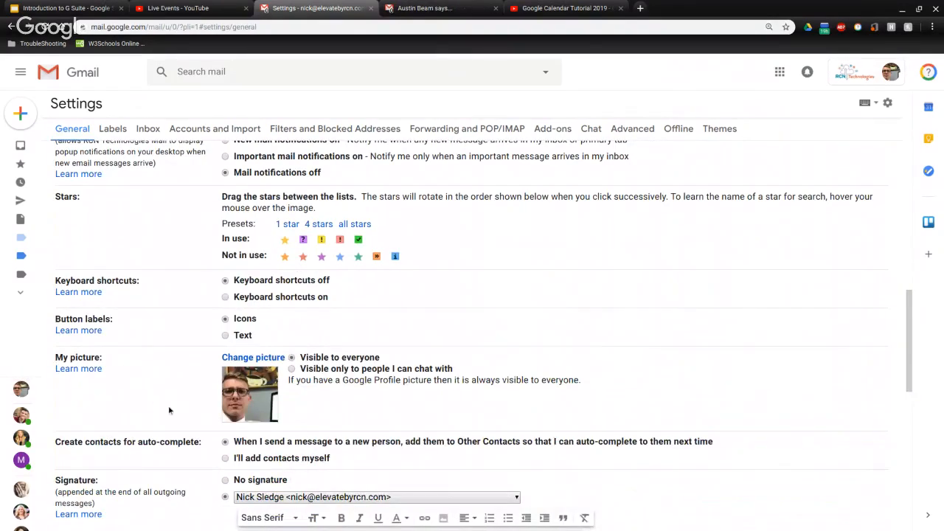
pyautogui.scroll(-1, 172, 406)
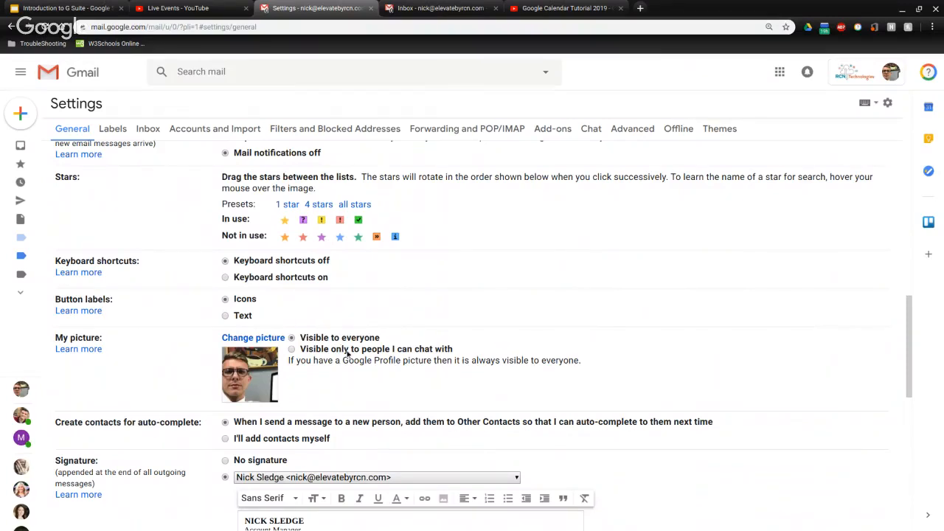
pyautogui.scroll(-1, 399, 351)
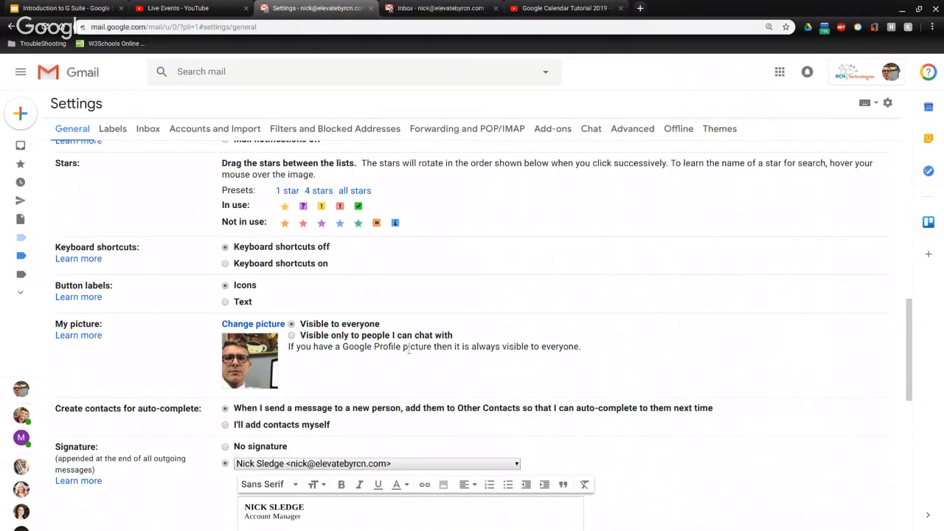
# Review the rest of General settings past Signature and the Vacation responder, then cancel without saving
pyautogui.scroll(-3, 165, 321)
pyautogui.scroll(-1, 165, 321)
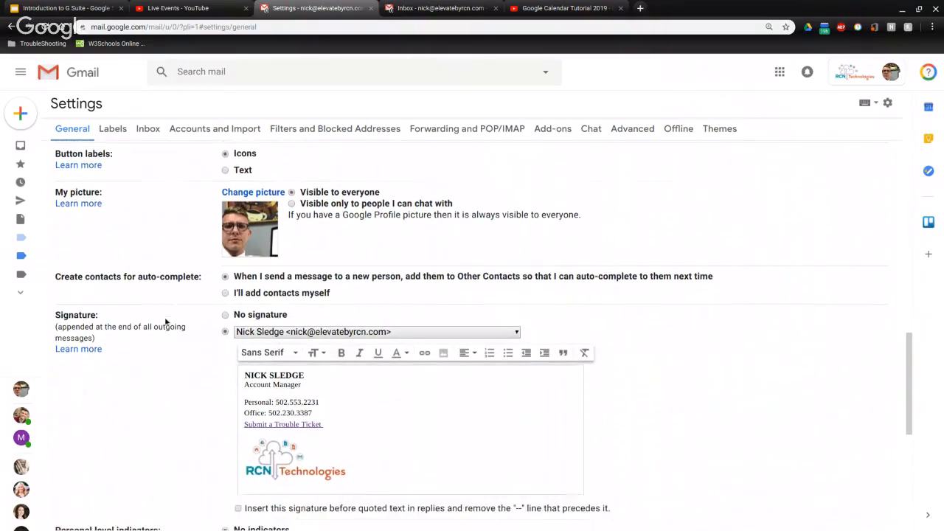
pyautogui.scroll(-1, 135, 321)
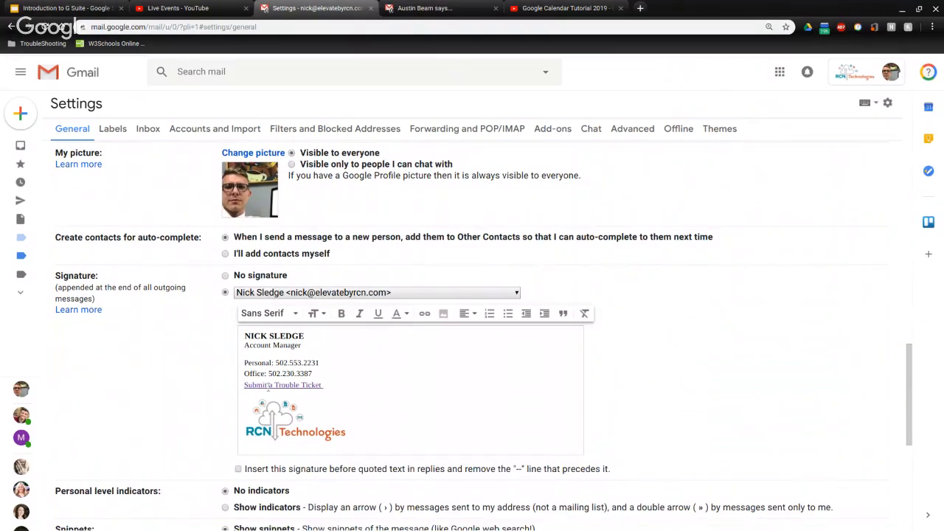
pyautogui.scroll(-1, 428, 369)
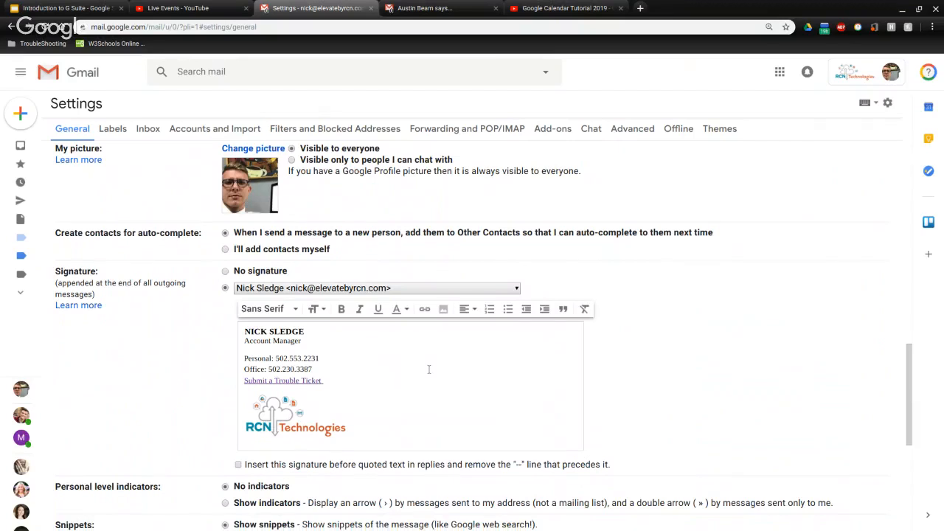
pyautogui.scroll(-1, 424, 365)
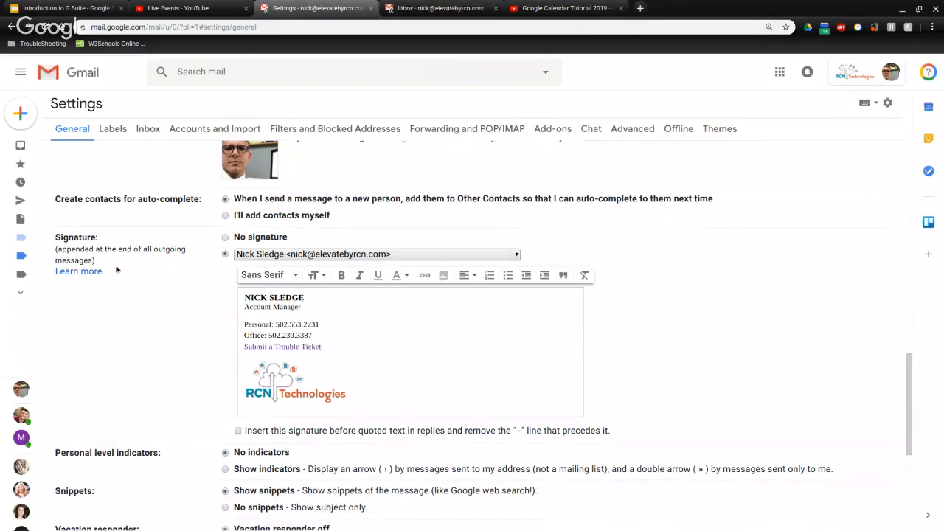
pyautogui.scroll(-1, 383, 324)
pyautogui.scroll(1, 381, 320)
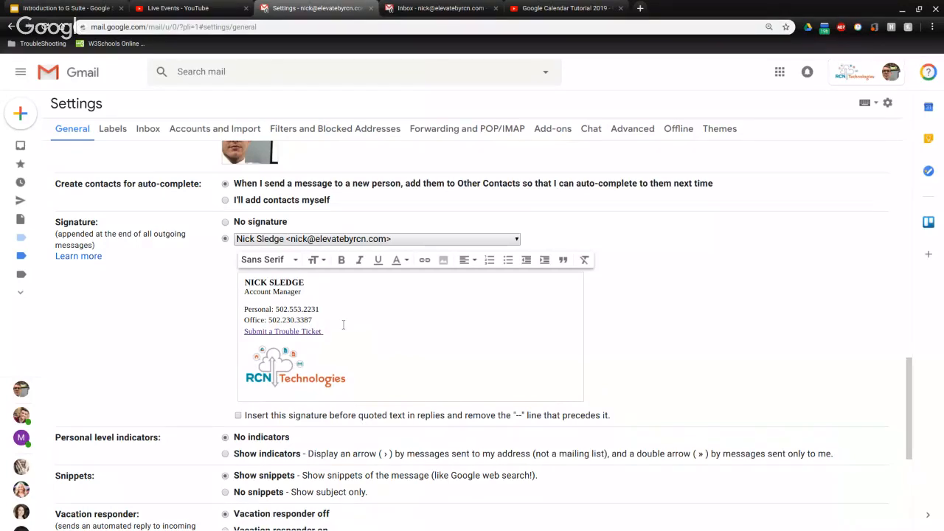
pyautogui.scroll(-1, 339, 327)
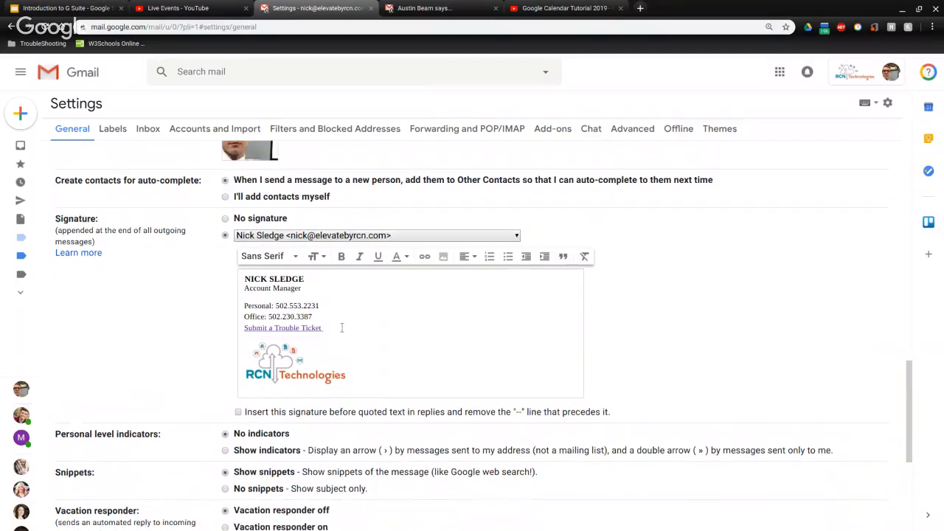
pyautogui.scroll(-2, 342, 327)
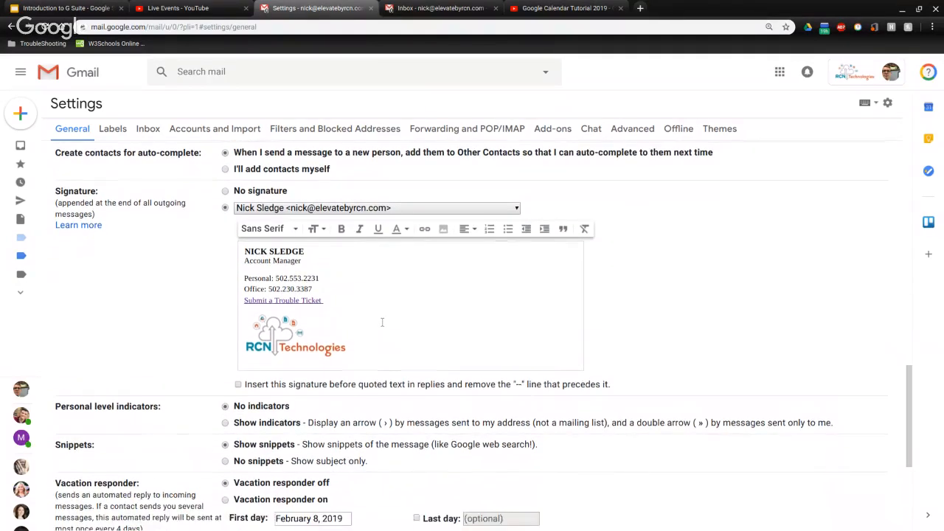
pyautogui.scroll(-1, 407, 340)
pyautogui.scroll(2, 407, 340)
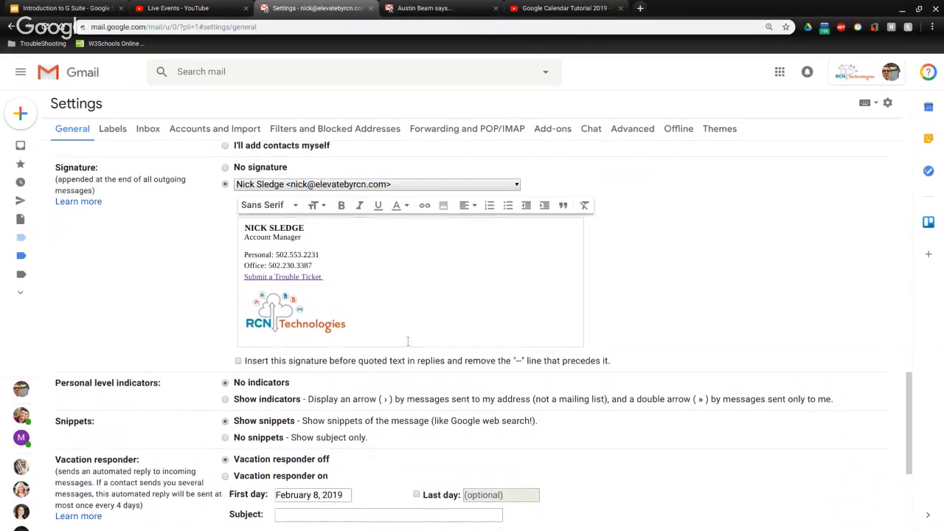
pyautogui.scroll(-1, 348, 281)
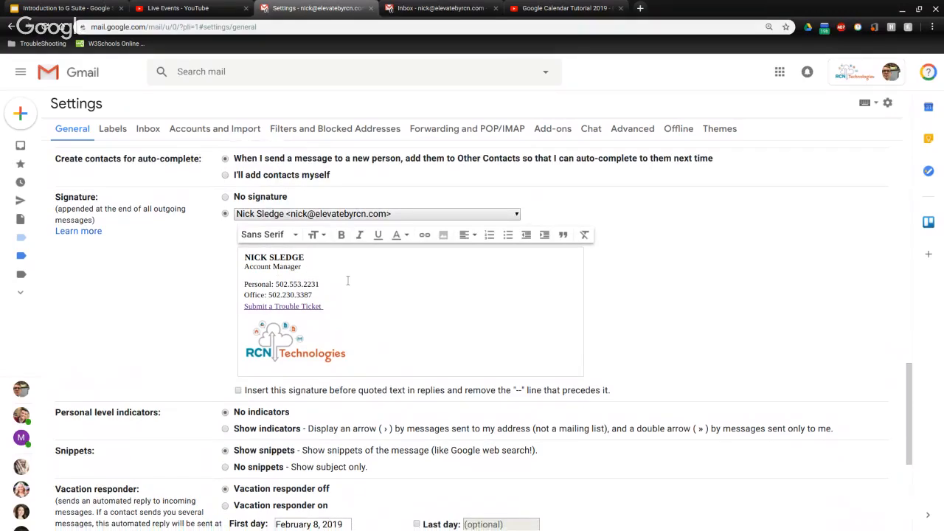
pyautogui.scroll(-4, 348, 280)
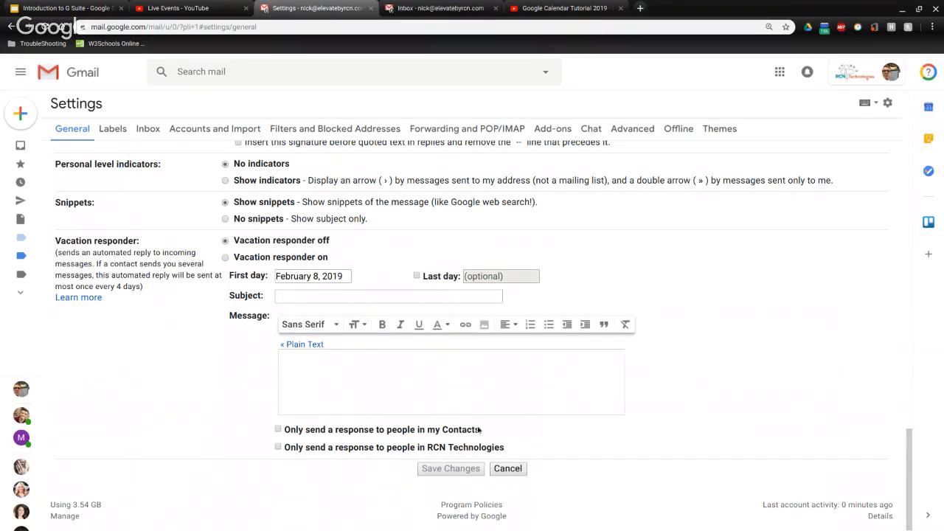
pyautogui.click(517, 474)
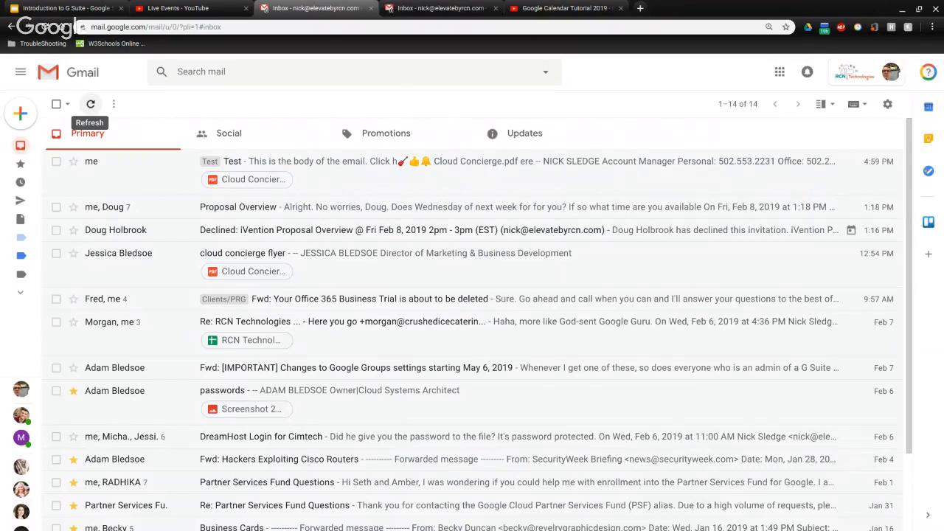
# Refresh the Primary inbox and look over its 14 conversations
pyautogui.click(90, 104)
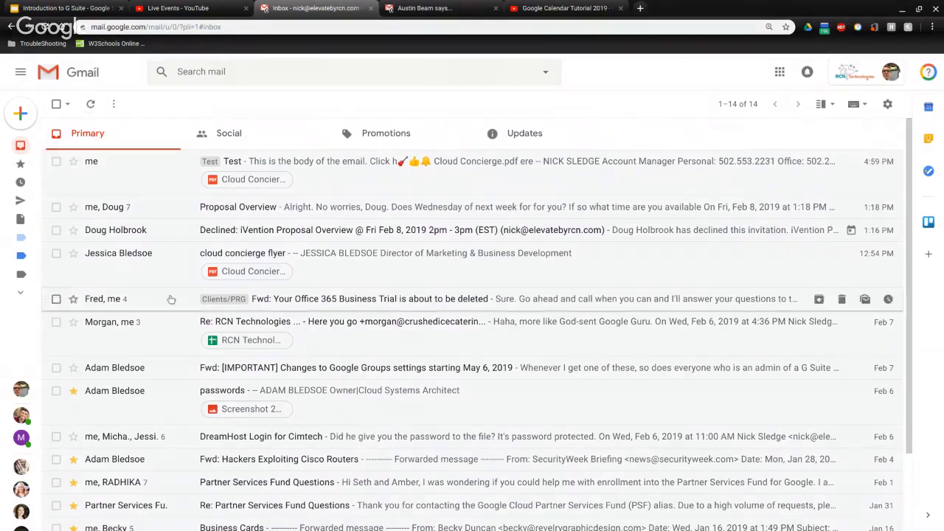
pyautogui.scroll(-1, 174, 271)
pyautogui.scroll(1, 174, 271)
pyautogui.scroll(-1, 151, 190)
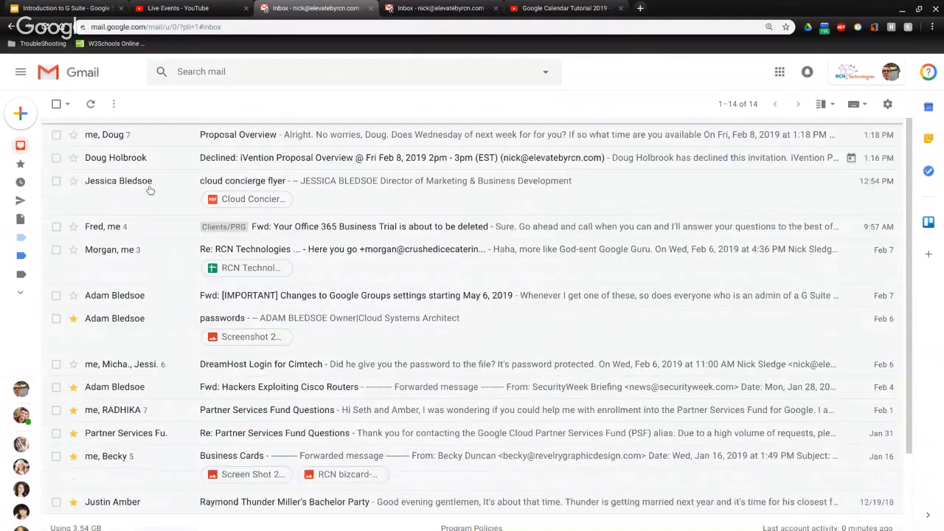
pyautogui.scroll(1, 151, 190)
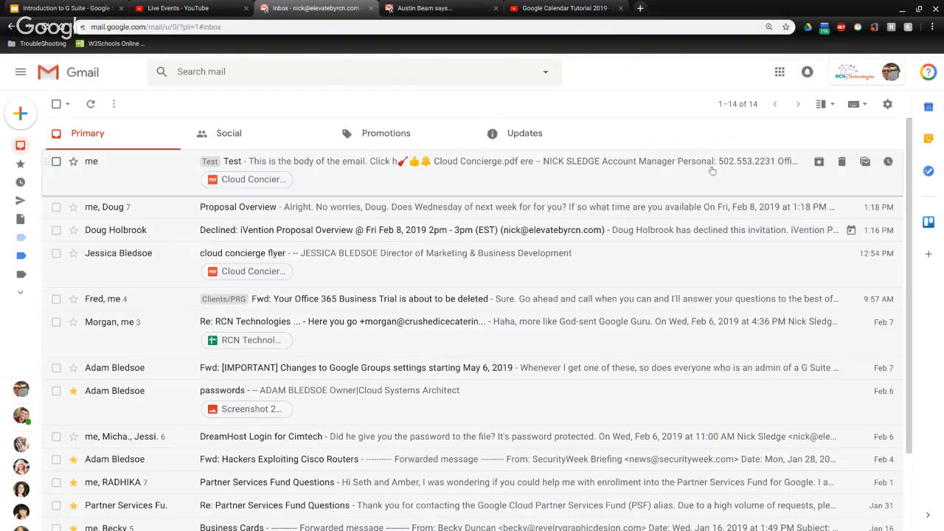
# Dismiss the chat message notification, then bring up the Google apps grid
pyautogui.click(807, 73)
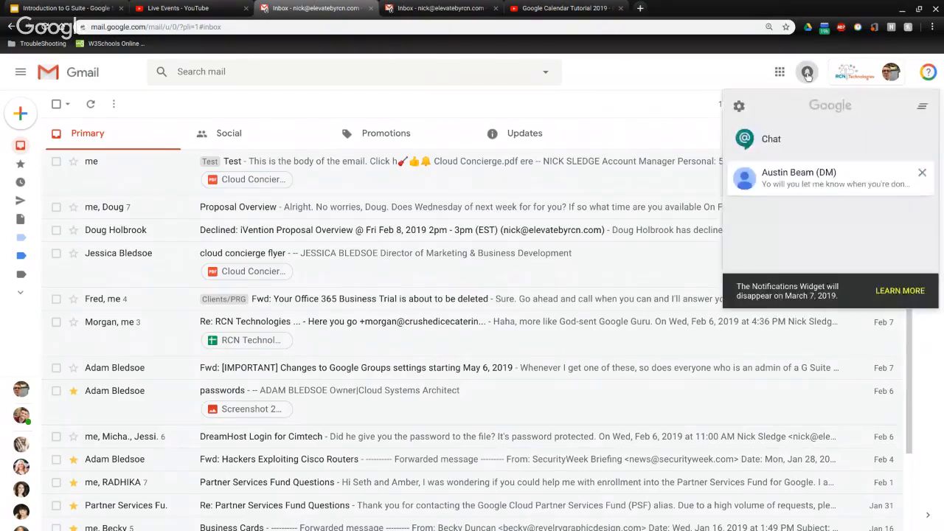
pyautogui.click(922, 173)
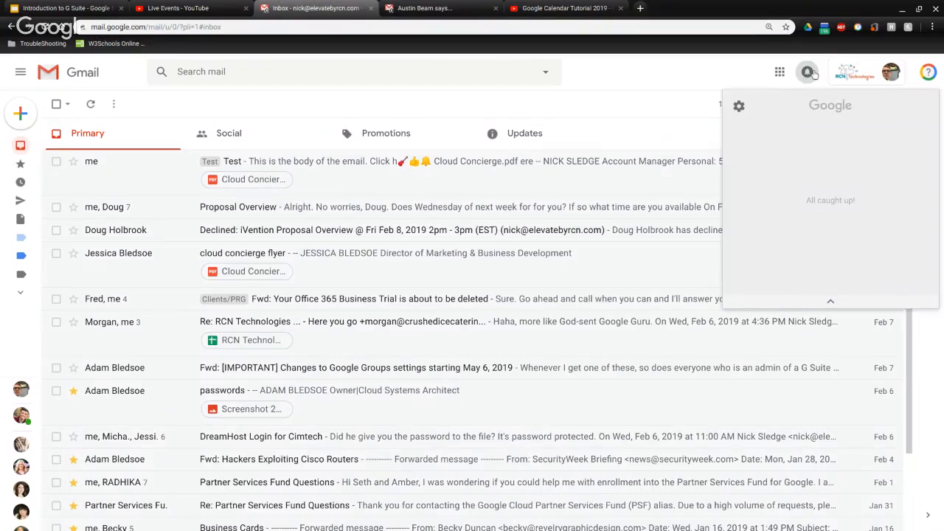
pyautogui.click(827, 301)
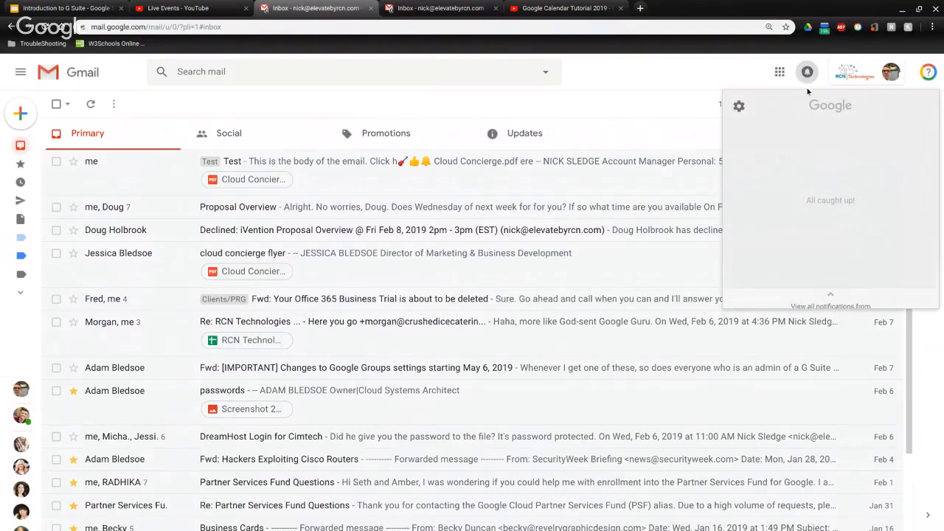
pyautogui.click(779, 73)
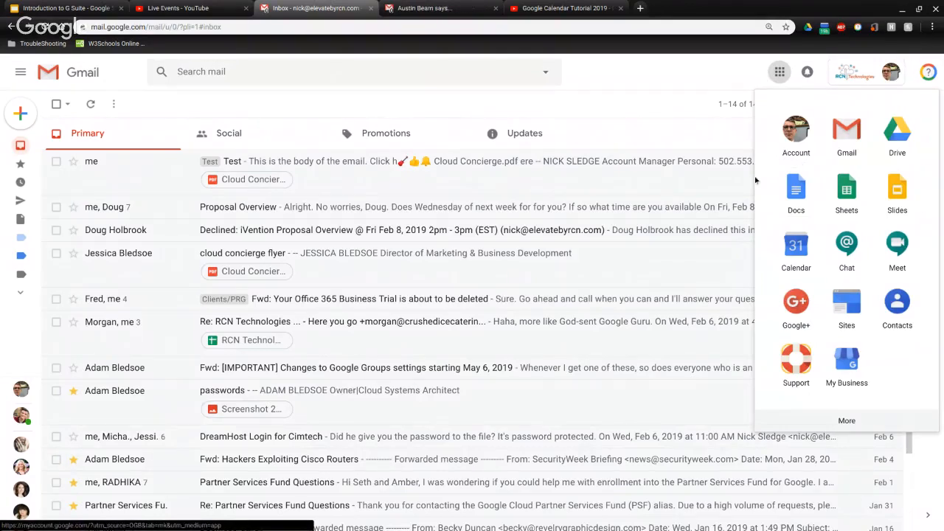
# Browse the Google apps list down to Keep, Forms and Jamboard
pyautogui.scroll(-7, 878, 181)
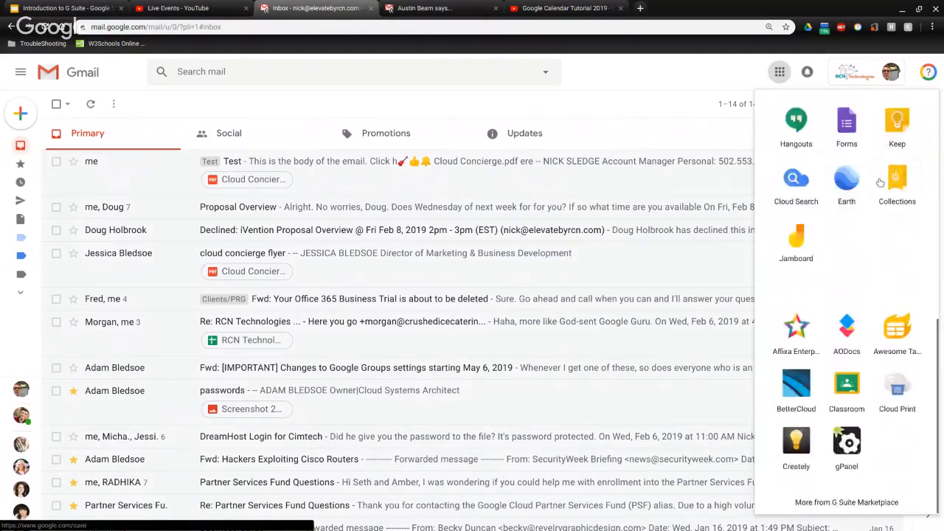
pyautogui.scroll(7, 880, 183)
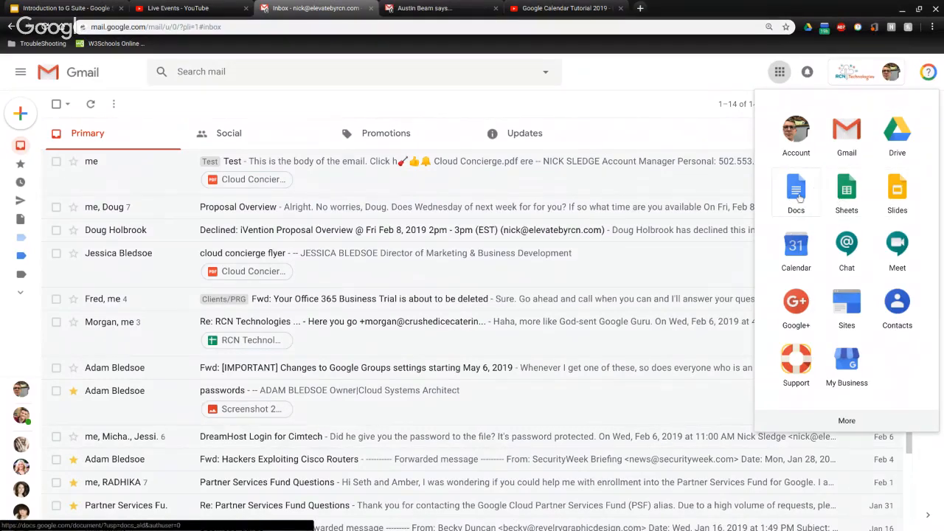
pyautogui.scroll(-1, 857, 207)
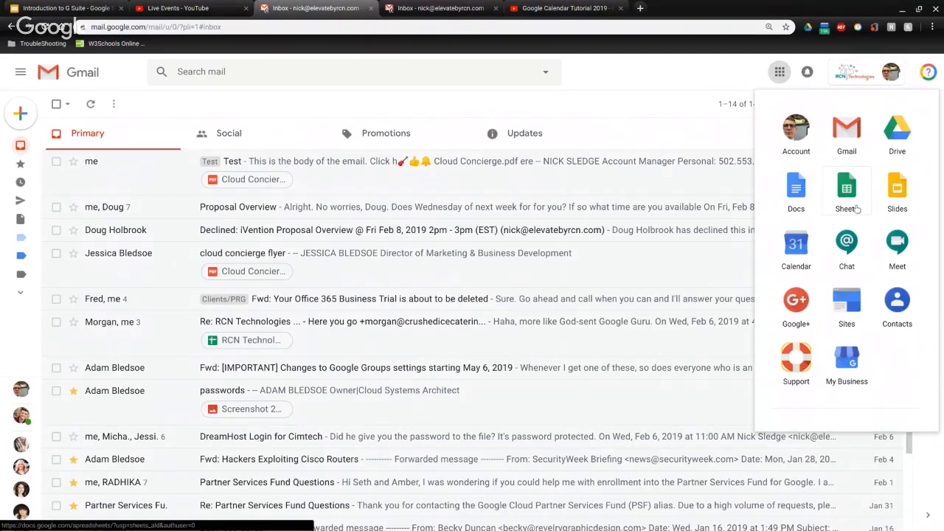
pyautogui.scroll(-2, 792, 244)
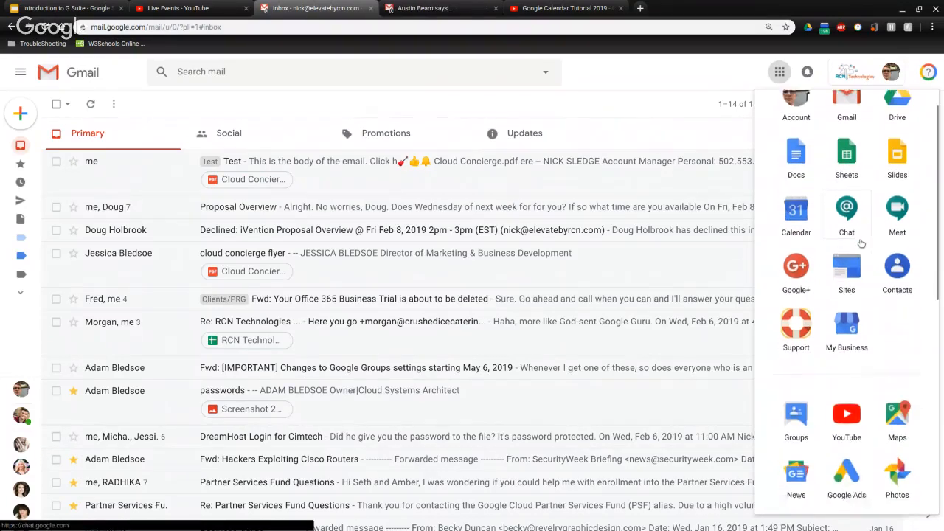
pyautogui.scroll(-5, 857, 252)
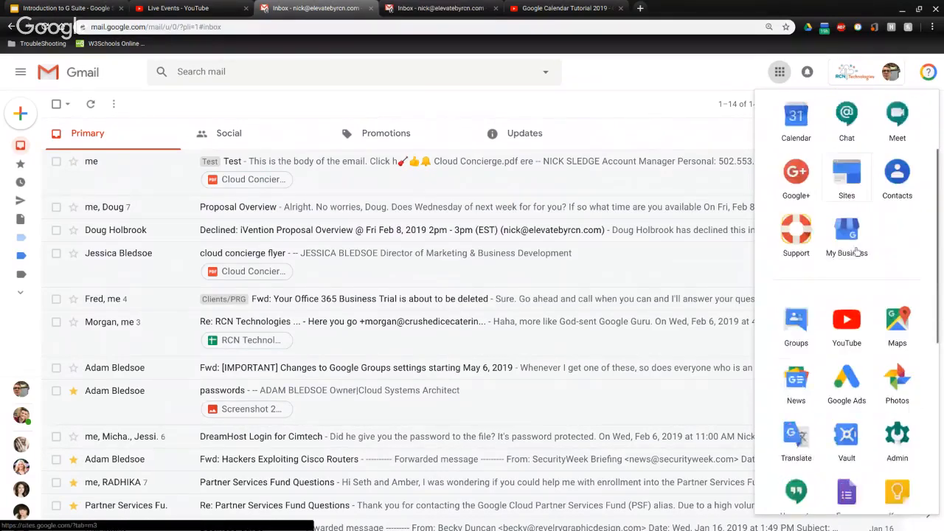
pyautogui.scroll(-1, 825, 289)
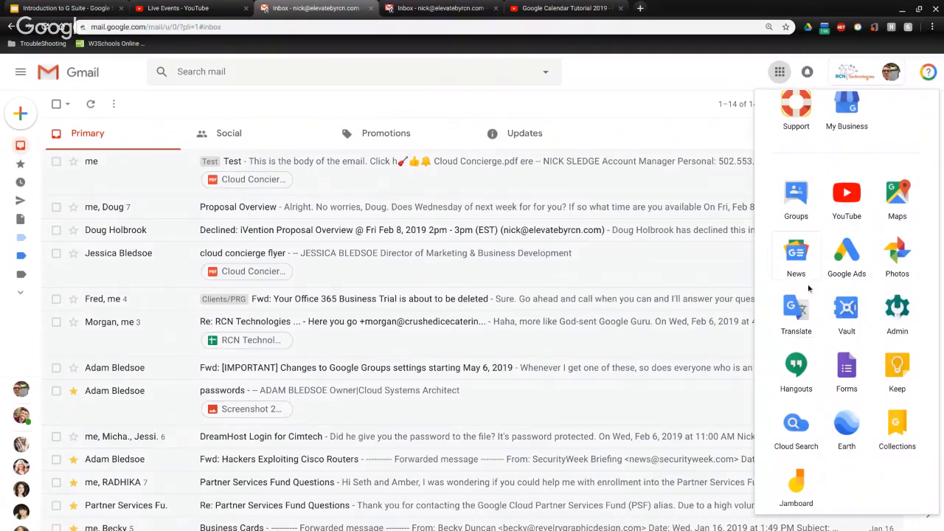
pyautogui.scroll(1, 811, 289)
pyautogui.scroll(-2, 837, 279)
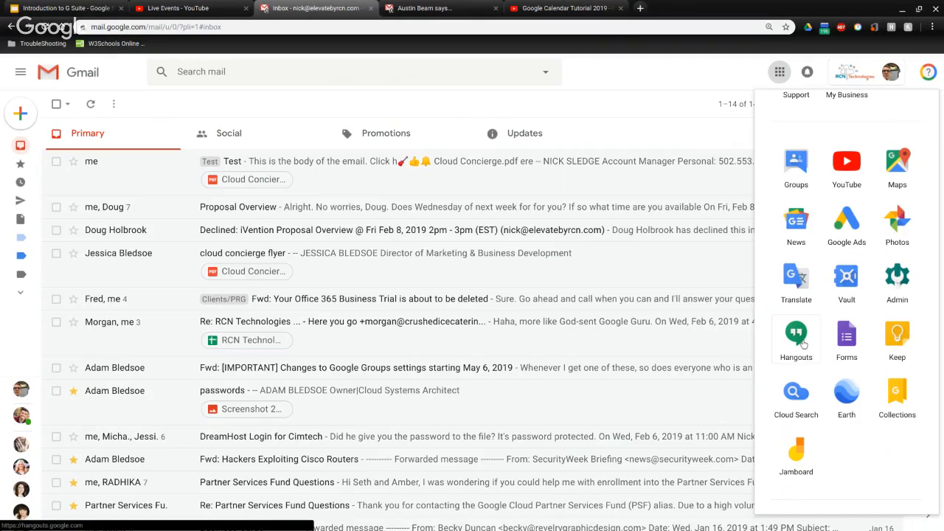
pyautogui.moveTo(27, 390)
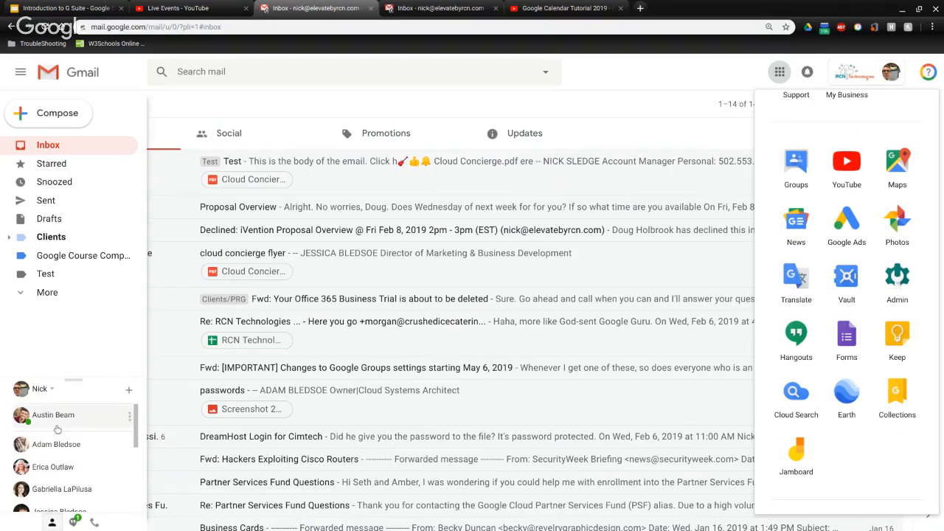
pyautogui.moveTo(57, 429)
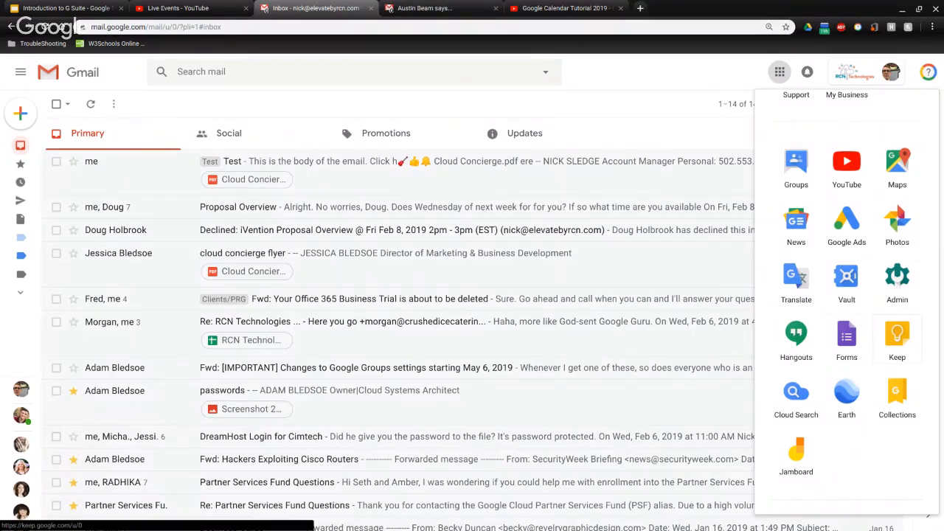
pyautogui.scroll(-2, 865, 363)
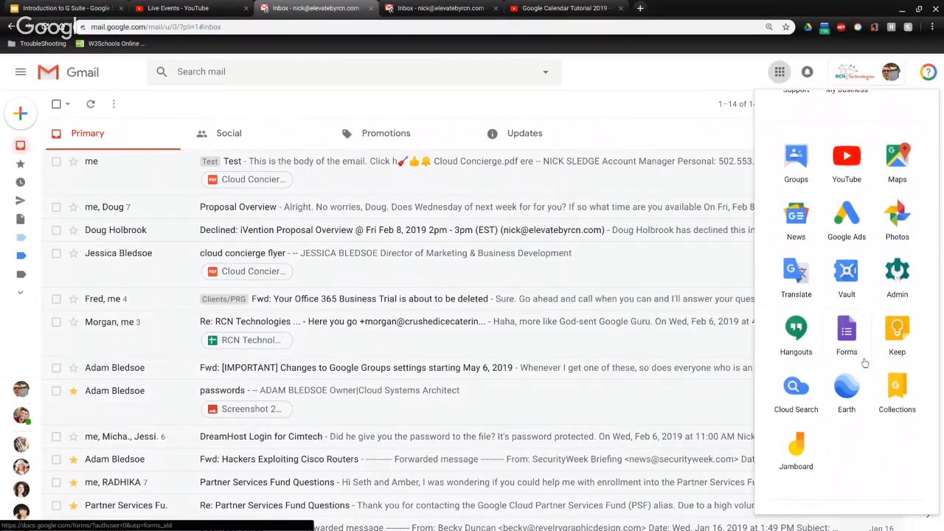
pyautogui.scroll(-1, 865, 362)
pyautogui.scroll(3, 864, 362)
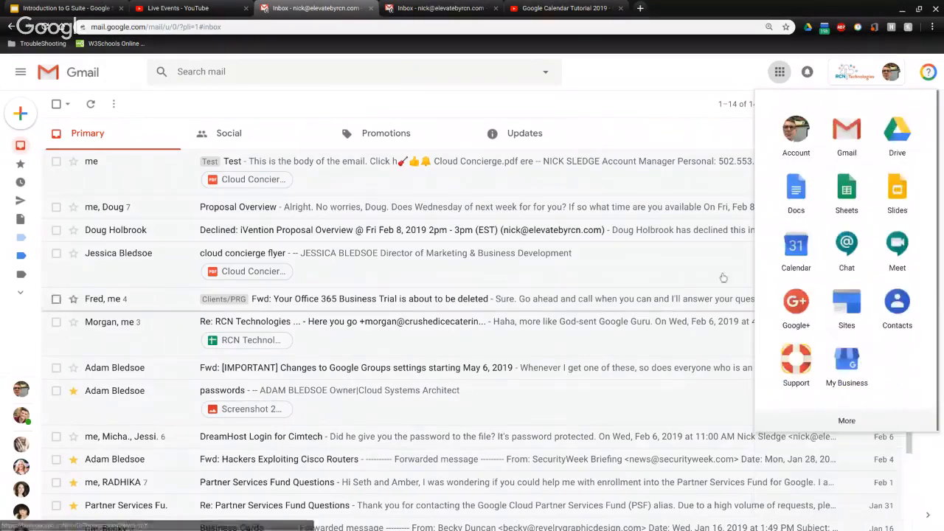
# Close the Google apps list and look over the Primary inbox again
pyautogui.click(633, 121)
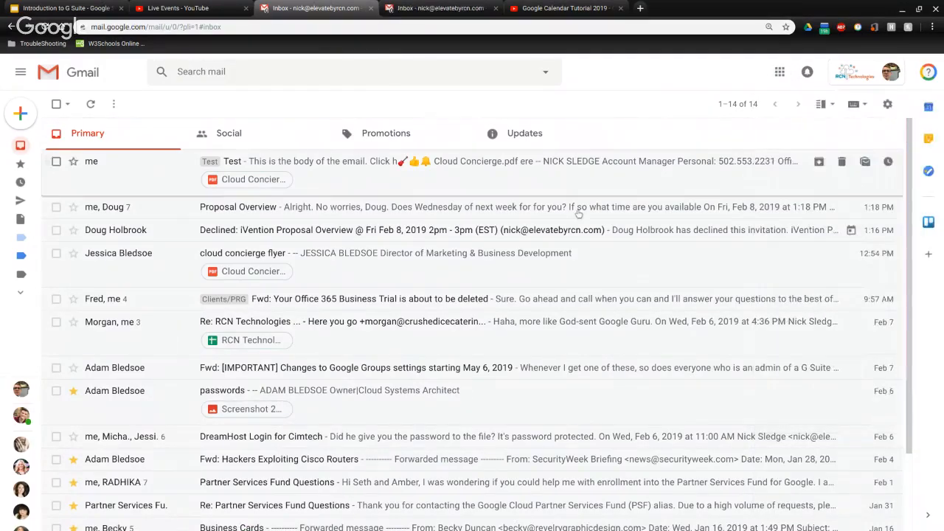
pyautogui.scroll(-3, 664, 214)
pyautogui.scroll(3, 734, 217)
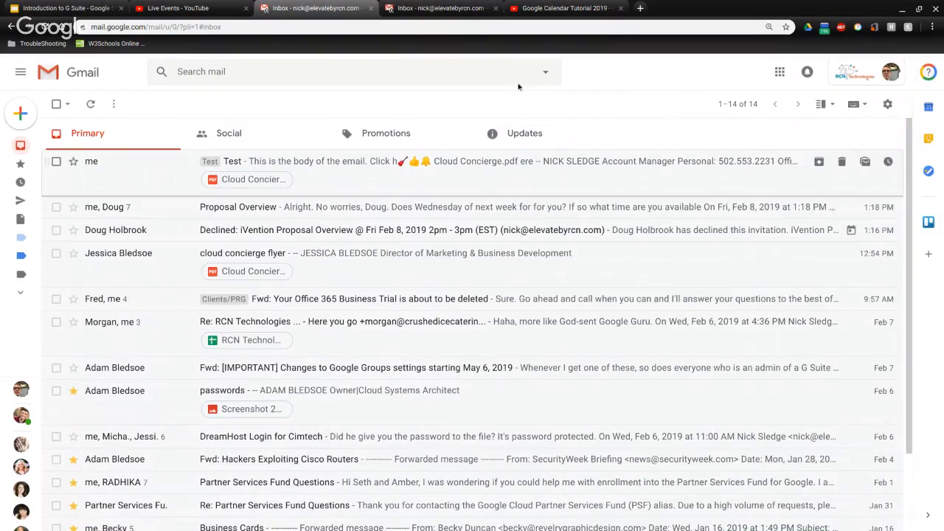